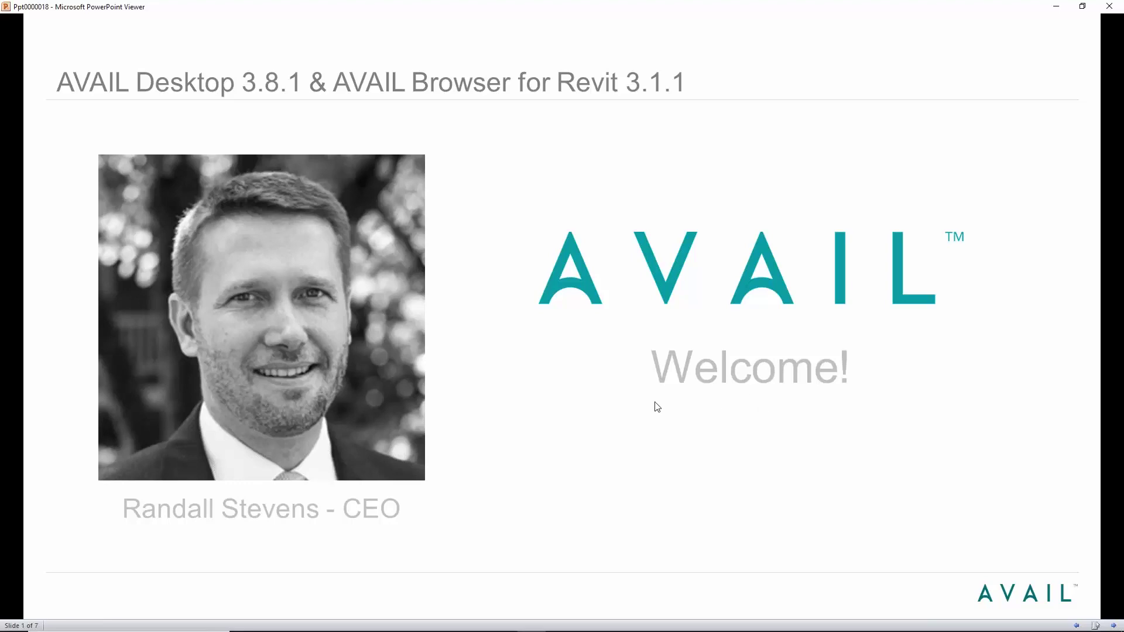
Advance the presentation through the Agenda and all the Product Update bullets, ending with AVAIL Analytics
{"action": "key", "text": "Right"}
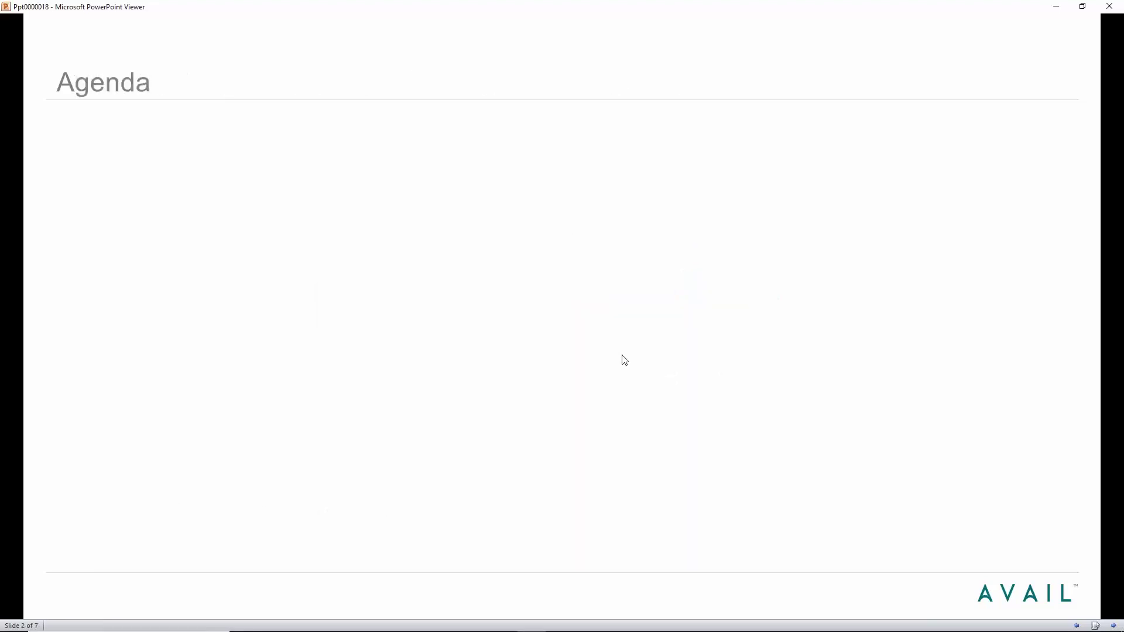
{"action": "key", "text": "Right"}
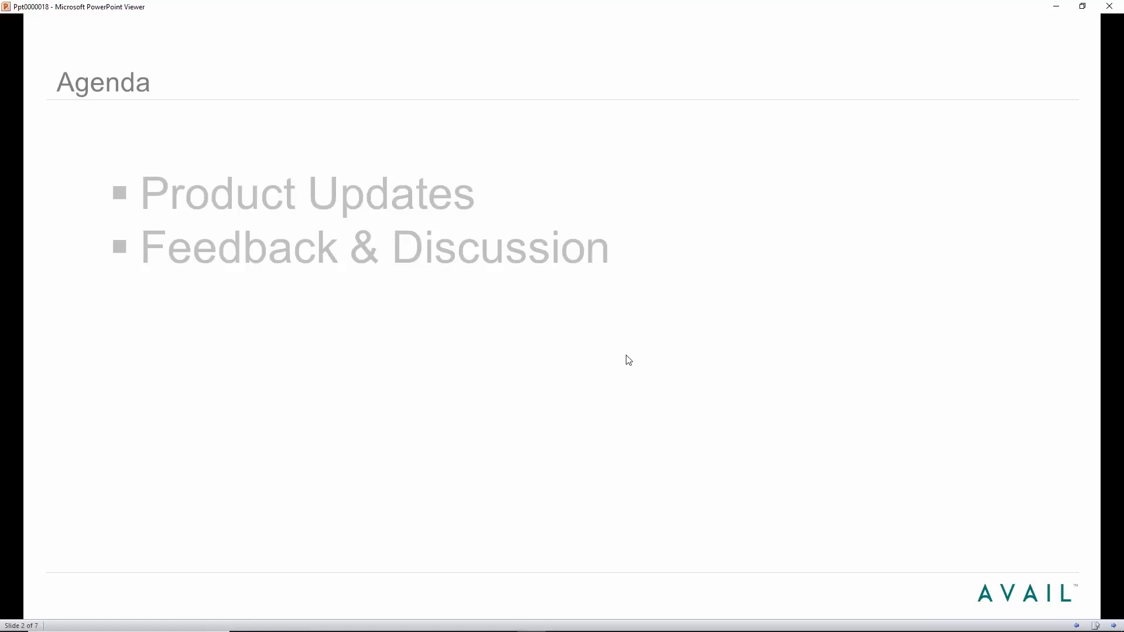
{"action": "left_click", "coordinate": [636, 323]}
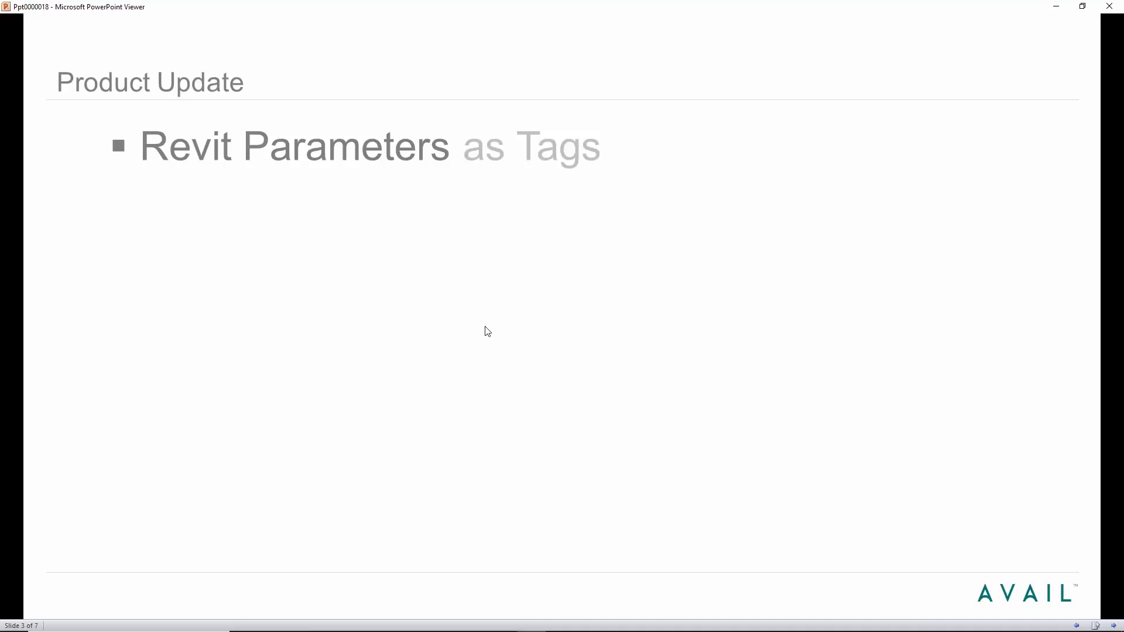
{"action": "left_click", "coordinate": [429, 340]}
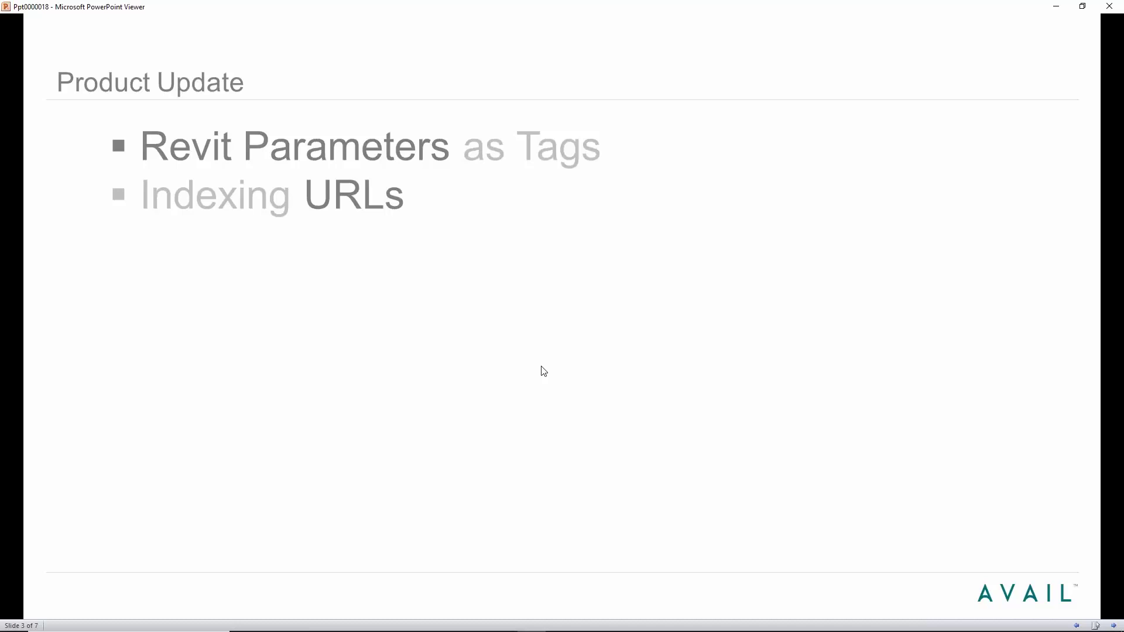
{"action": "left_click", "coordinate": [497, 358]}
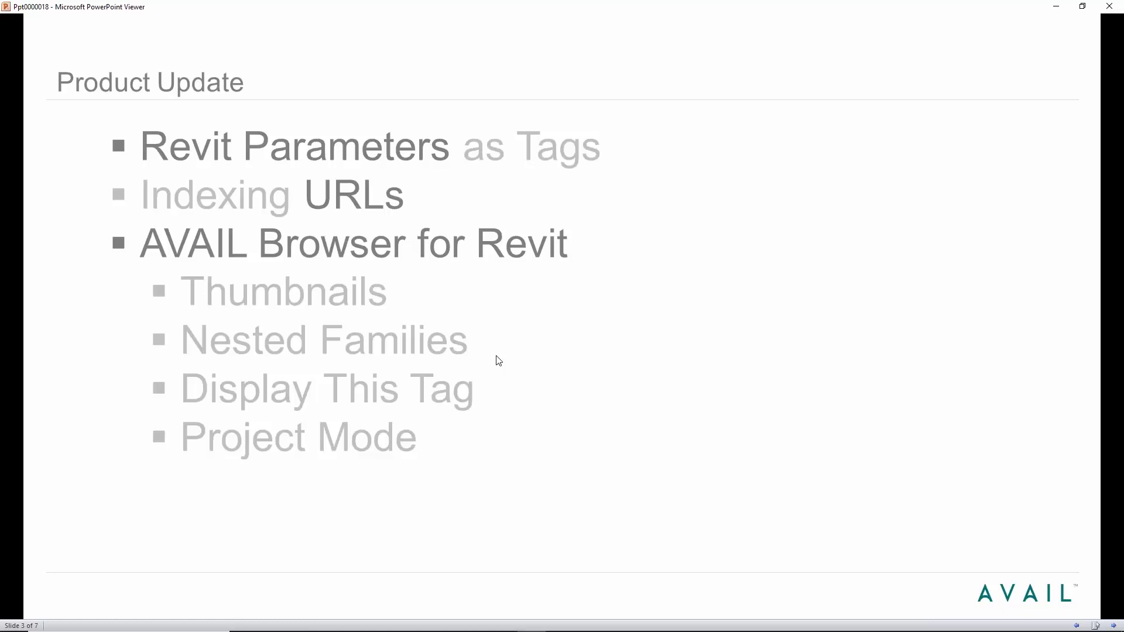
{"action": "left_click", "coordinate": [654, 323]}
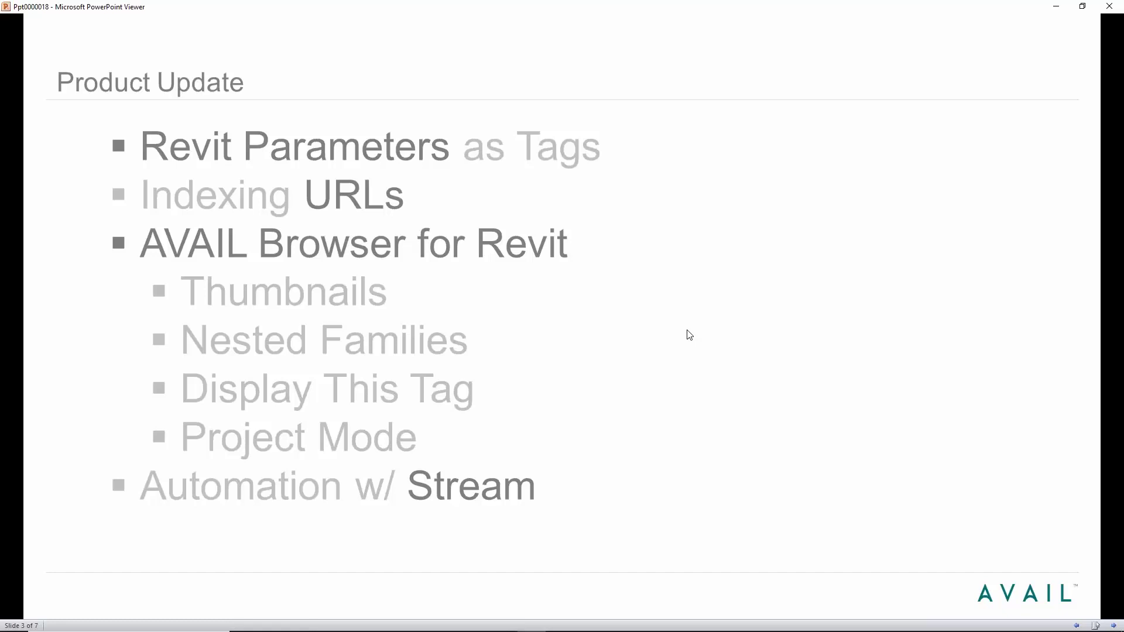
{"action": "left_click", "coordinate": [612, 371]}
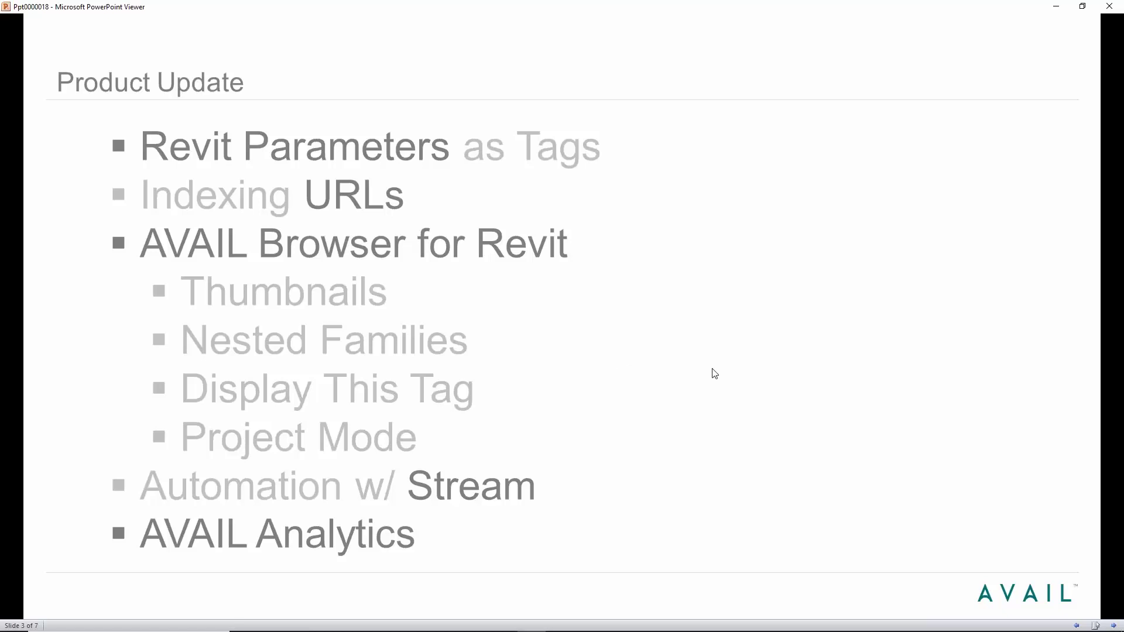
{"action": "left_click", "coordinate": [712, 347]}
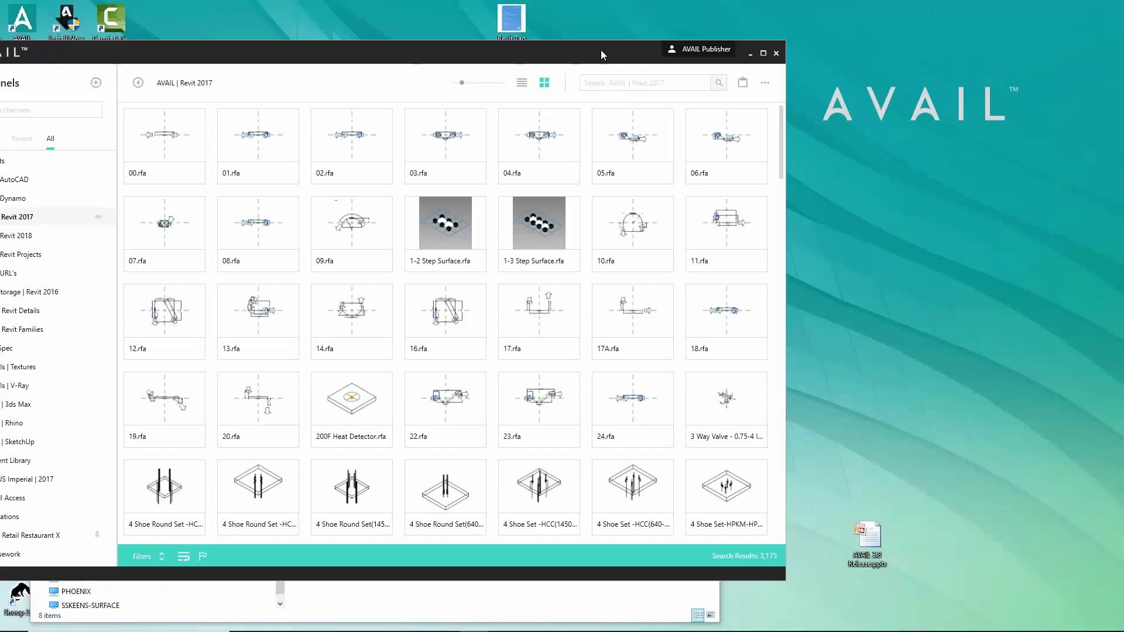
Maximize the AVAIL window and expand the filters for the Revit 2017 channel, with each tag group on a single line
{"action": "left_click_drag", "start_coordinate": [601, 50], "coordinate": [687, 42]}
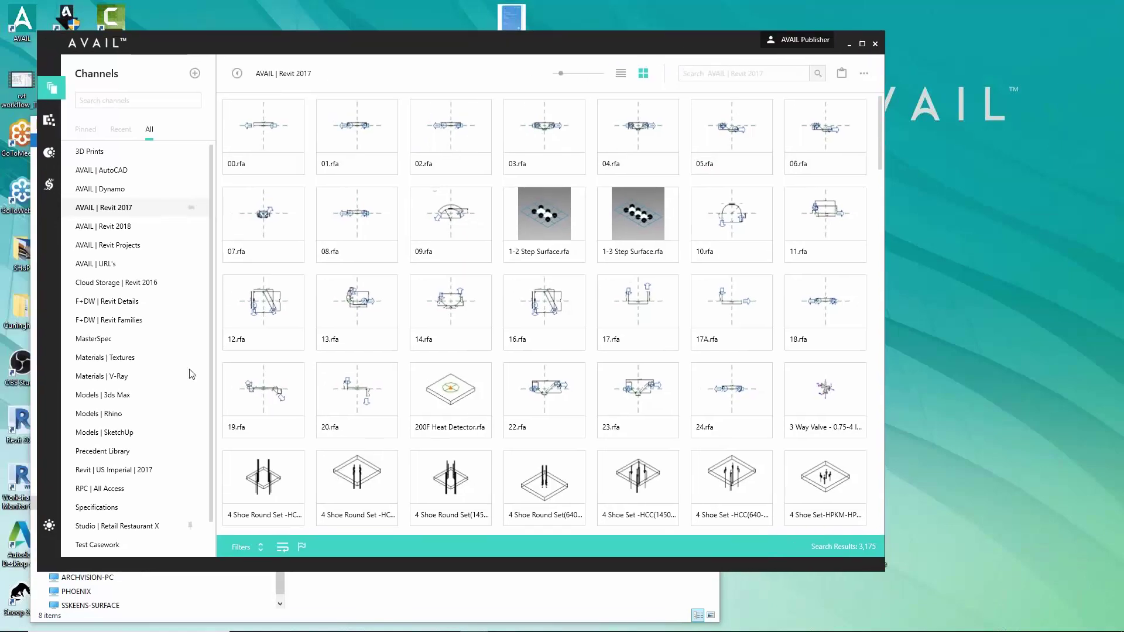
{"action": "left_click", "coordinate": [862, 46]}
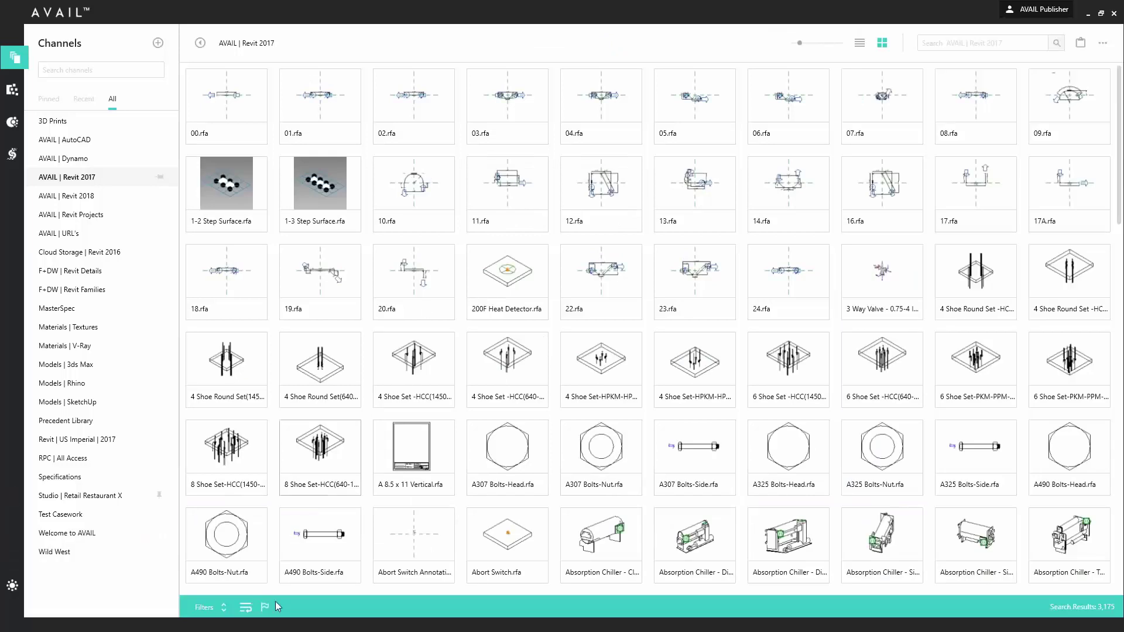
{"action": "left_click", "coordinate": [225, 609]}
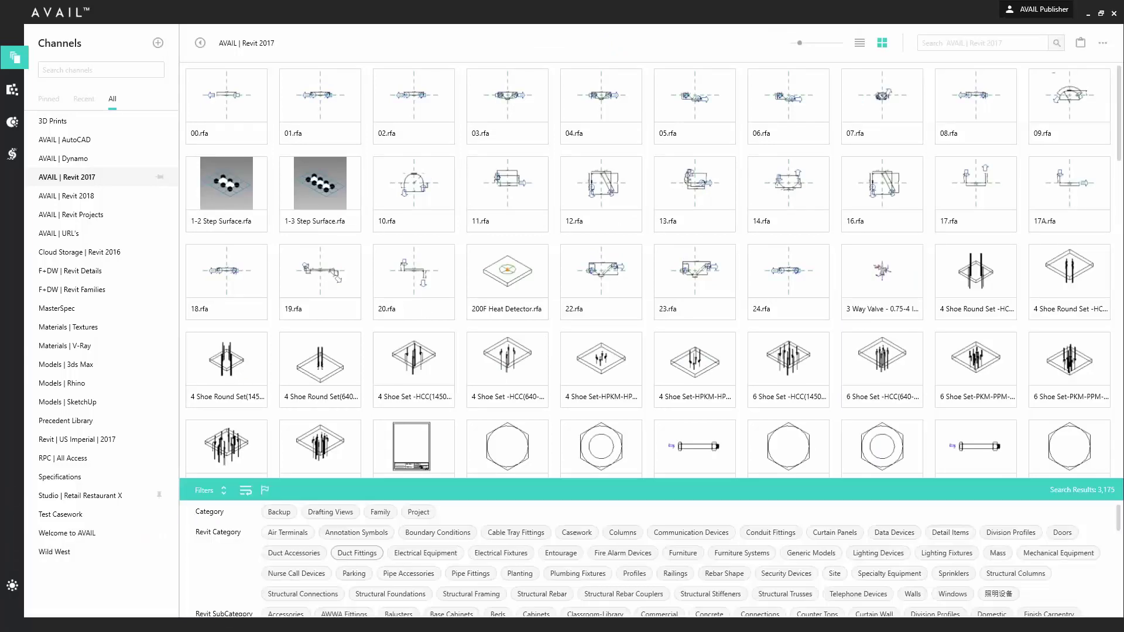
{"action": "left_click", "coordinate": [248, 493]}
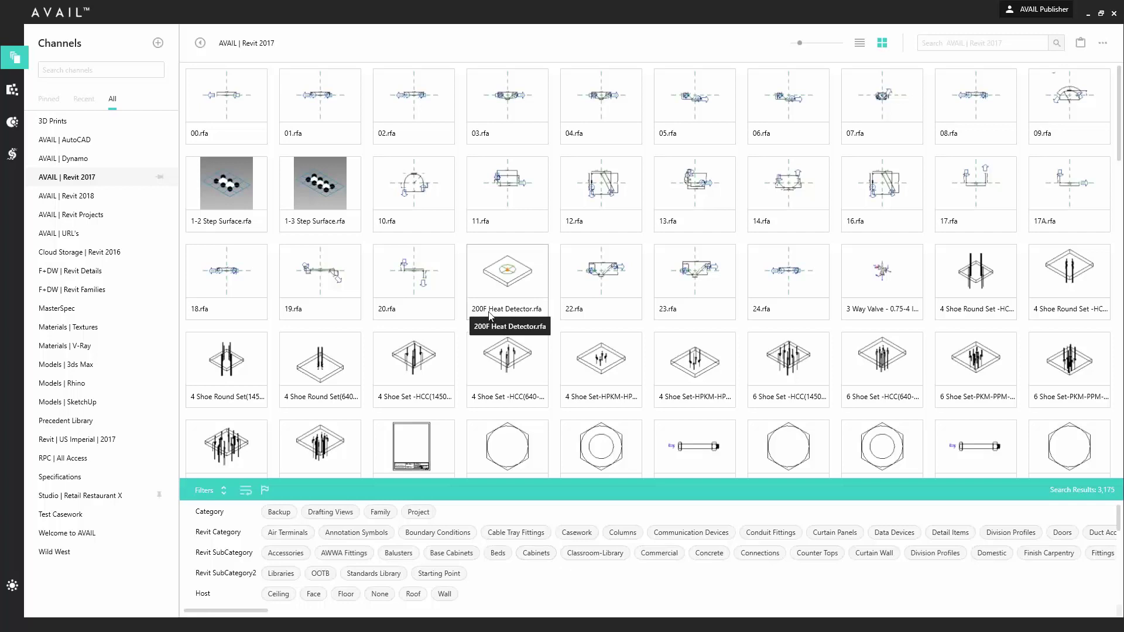
Filter the Revit 2017 channel by Host Wall, trying the Doors Revit Category as an extra filter and removing it again
{"action": "scroll", "coordinate": [491, 315], "scroll_direction": "down", "scroll_amount": 1}
{"action": "scroll", "coordinate": [480, 525], "scroll_direction": "down", "scroll_amount": 1}
{"action": "scroll", "coordinate": [480, 525], "scroll_direction": "up", "scroll_amount": 1}
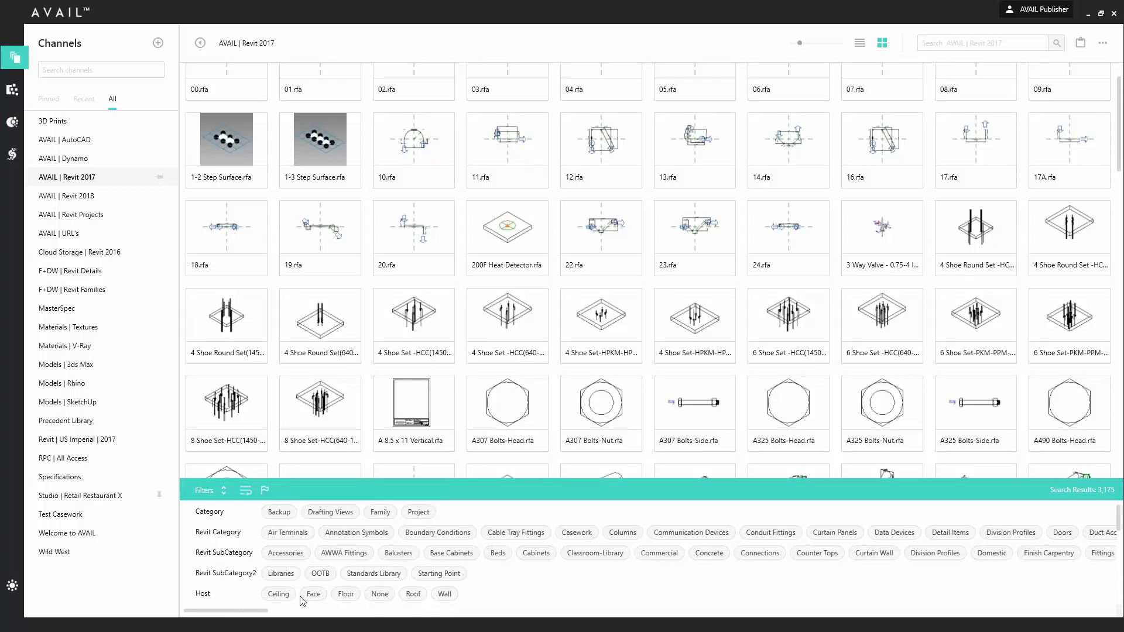
{"action": "left_click", "coordinate": [443, 594]}
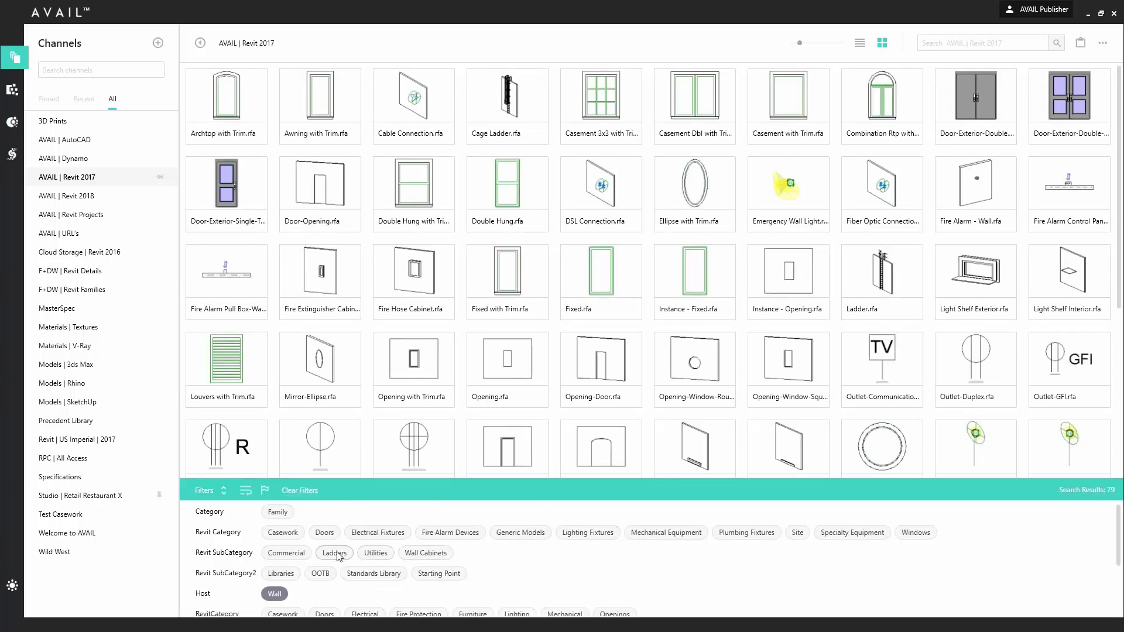
{"action": "left_click", "coordinate": [325, 532]}
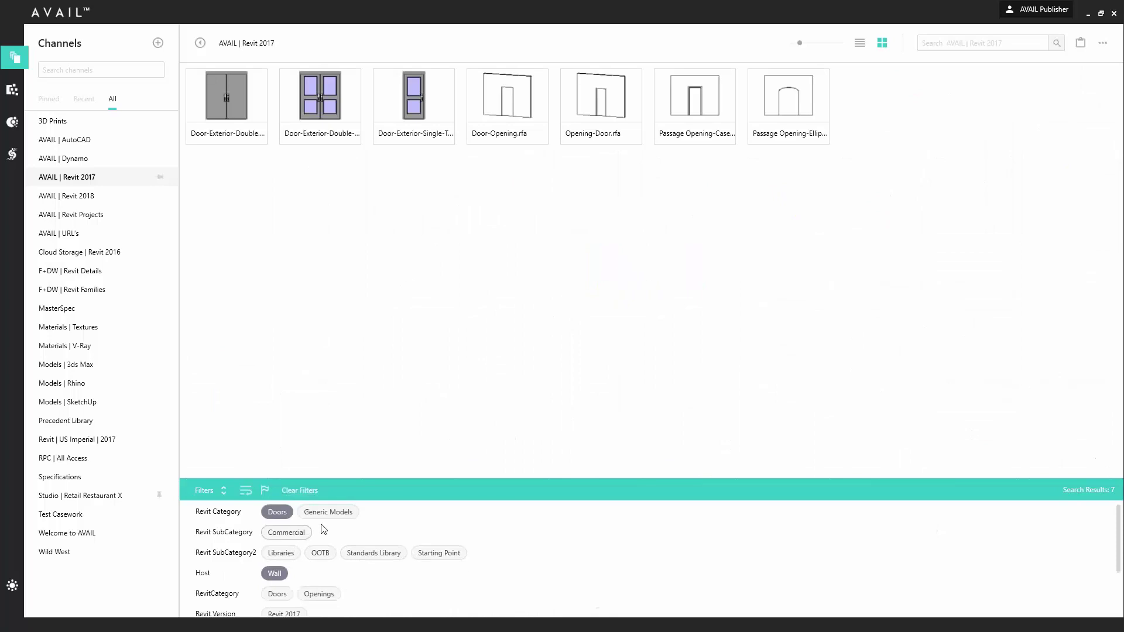
{"action": "left_click", "coordinate": [274, 513]}
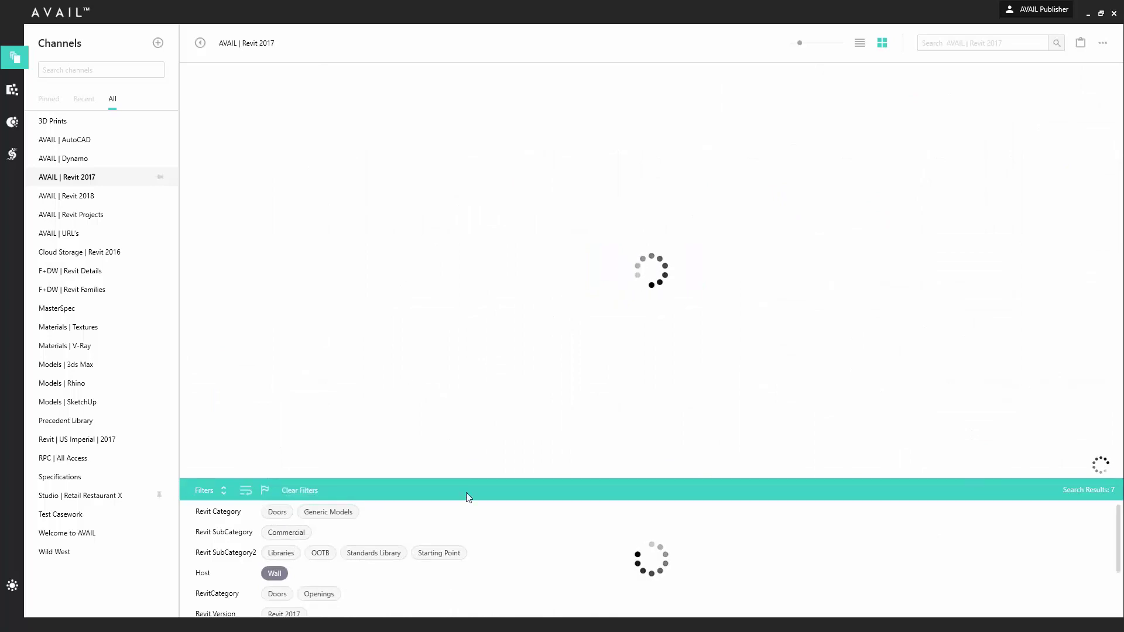
Switch to File Explorer and open the addins folder under C:\ProgramData\Avail
{"action": "key", "text": "alt+Tab"}
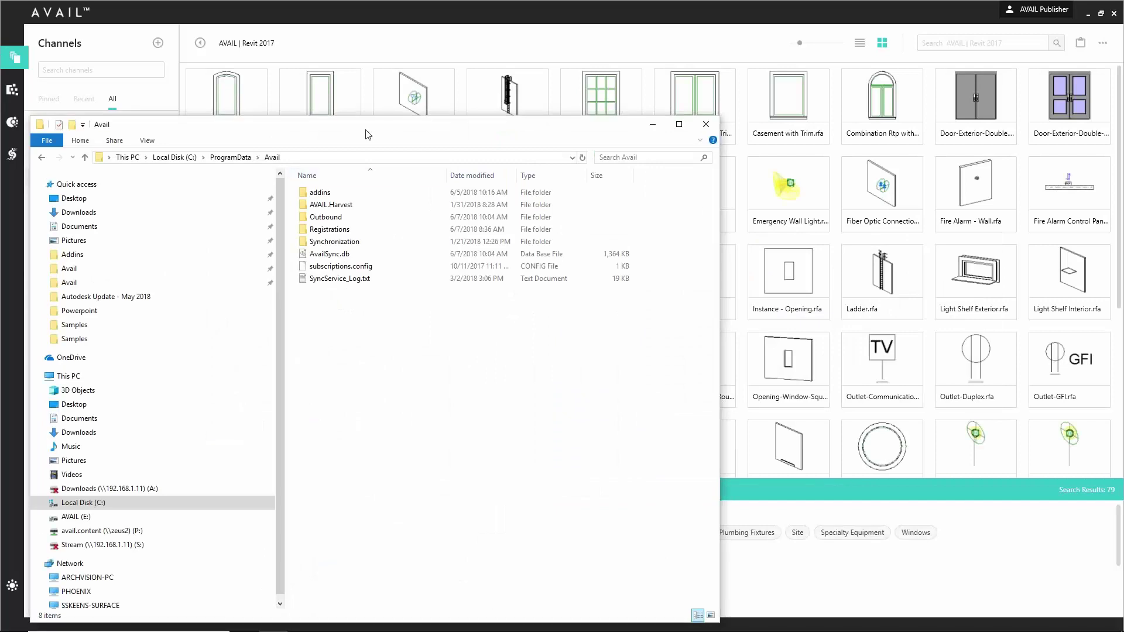
{"action": "left_click_drag", "start_coordinate": [365, 130], "coordinate": [441, 105]}
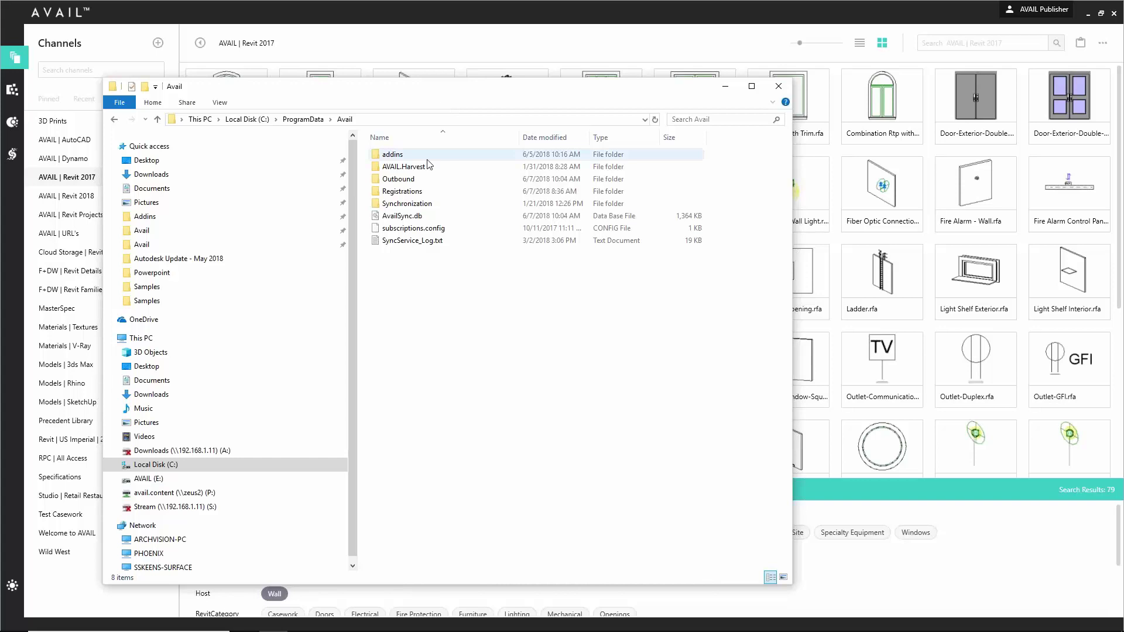
{"action": "left_click", "coordinate": [306, 121]}
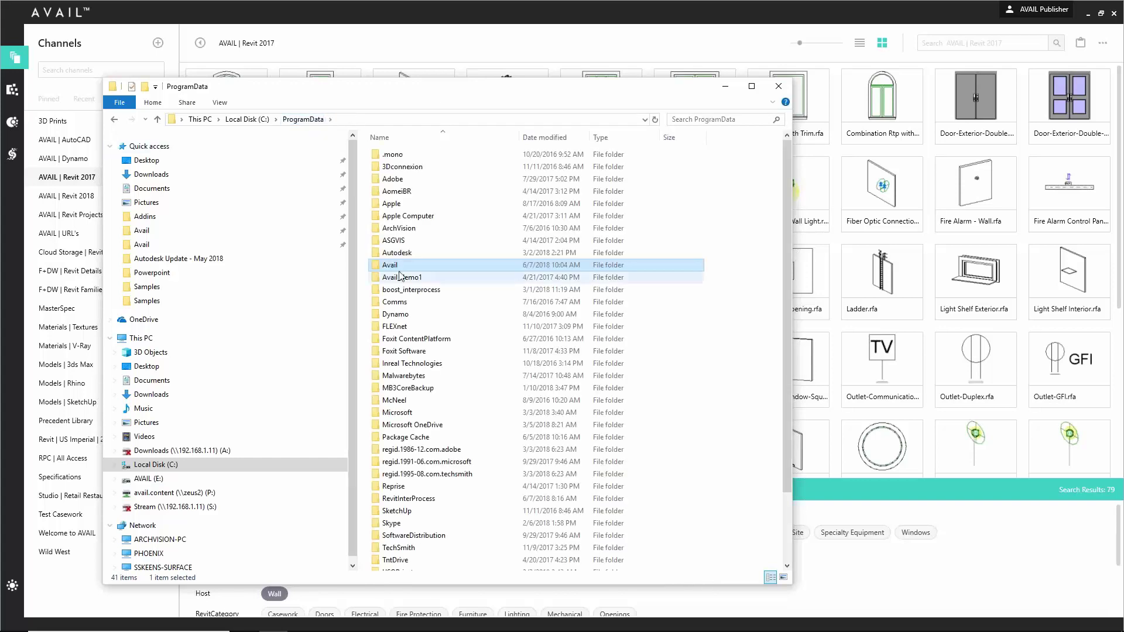
{"action": "double_click", "coordinate": [388, 267]}
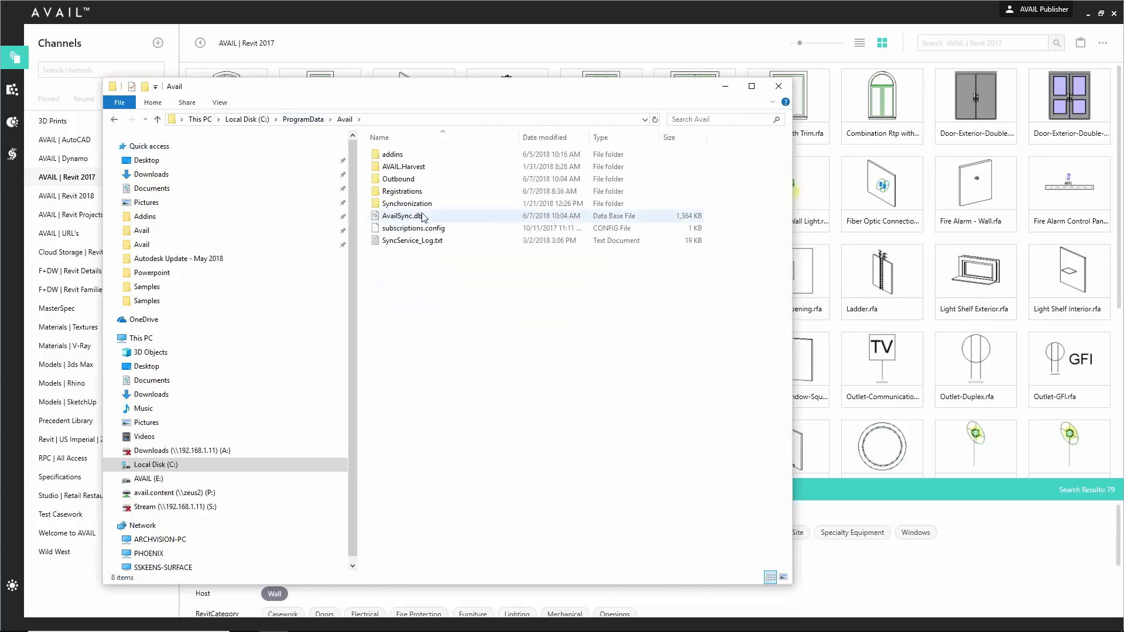
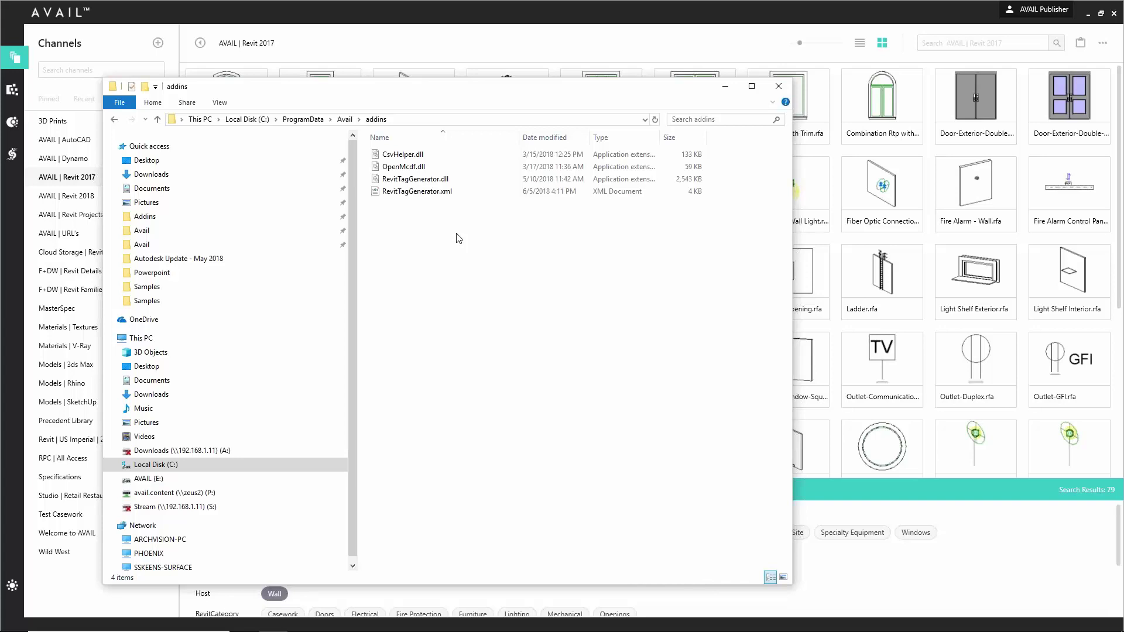
Open RevitTagGenerator.xml in Notepad++ and review its instructions and the configured keys
{"action": "left_click", "coordinate": [433, 191]}
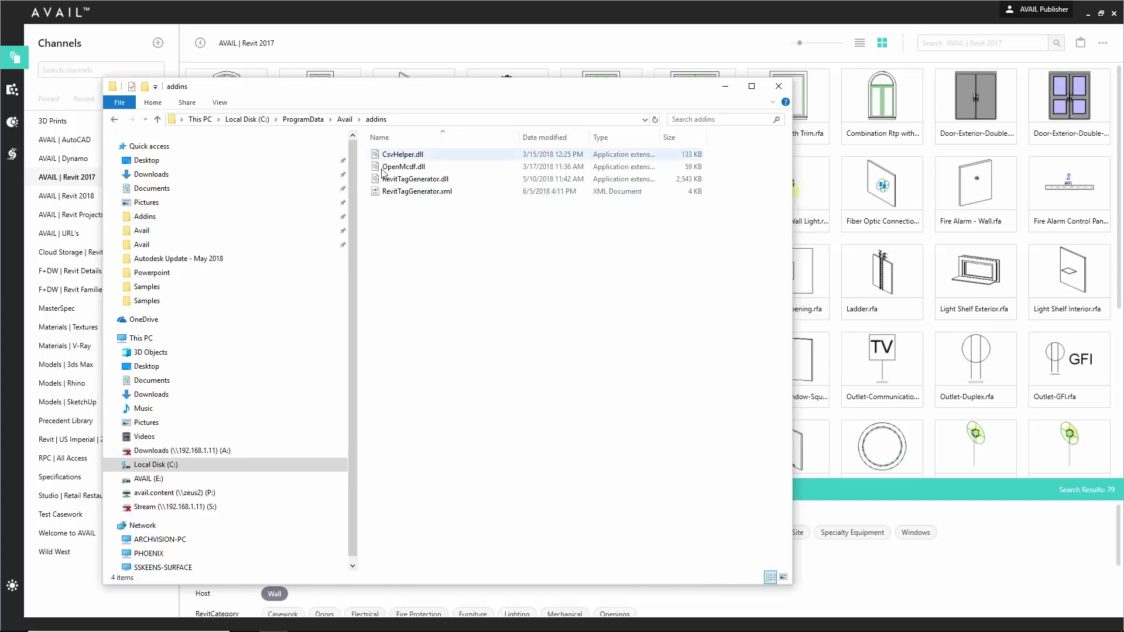
{"action": "right_click", "coordinate": [405, 195]}
{"action": "left_click", "coordinate": [443, 229]}
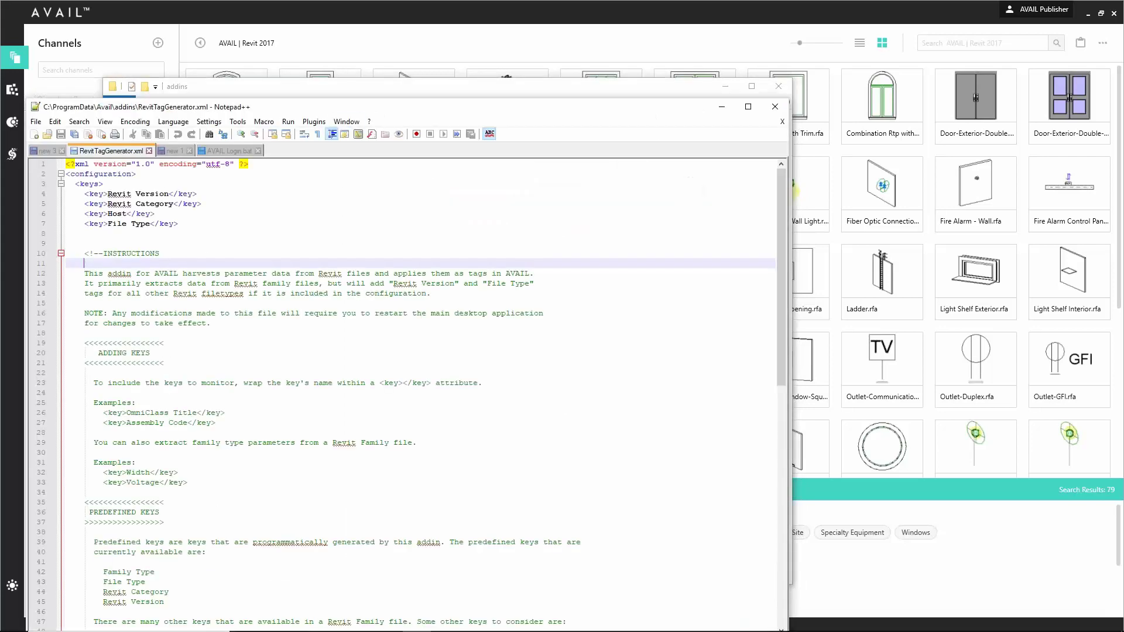
{"action": "scroll", "coordinate": [232, 284], "scroll_direction": "down", "scroll_amount": 8}
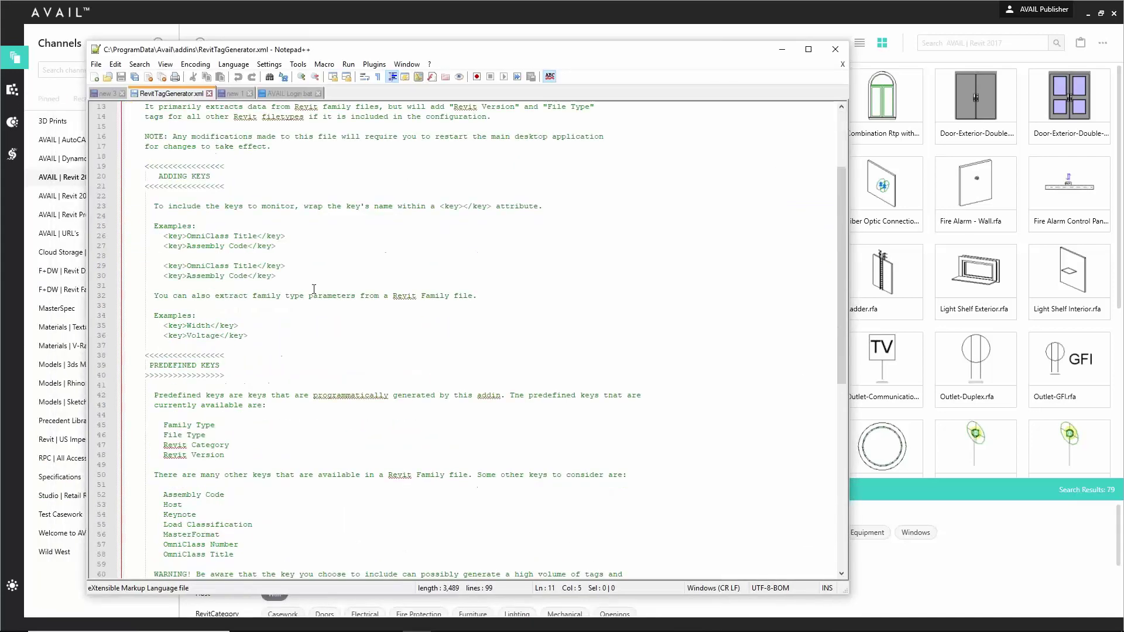
{"action": "scroll", "coordinate": [233, 284], "scroll_direction": "down", "scroll_amount": 9}
{"action": "scroll", "coordinate": [260, 340], "scroll_direction": "up", "scroll_amount": 18}
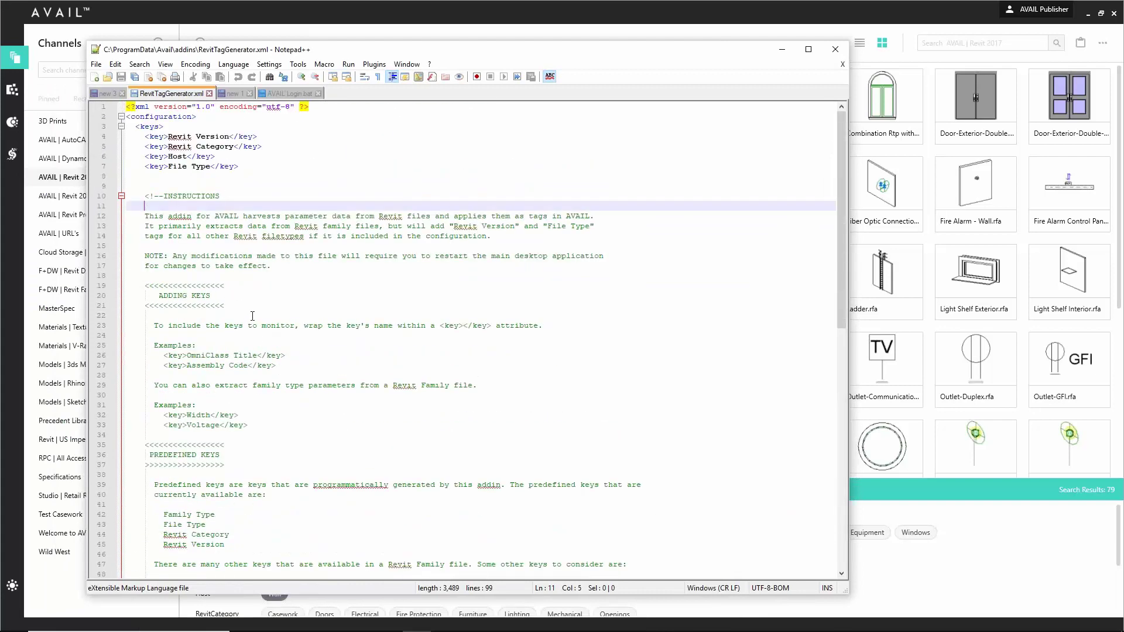
{"action": "left_click_drag", "start_coordinate": [240, 168], "coordinate": [126, 126]}
{"action": "left_click", "coordinate": [180, 147]}
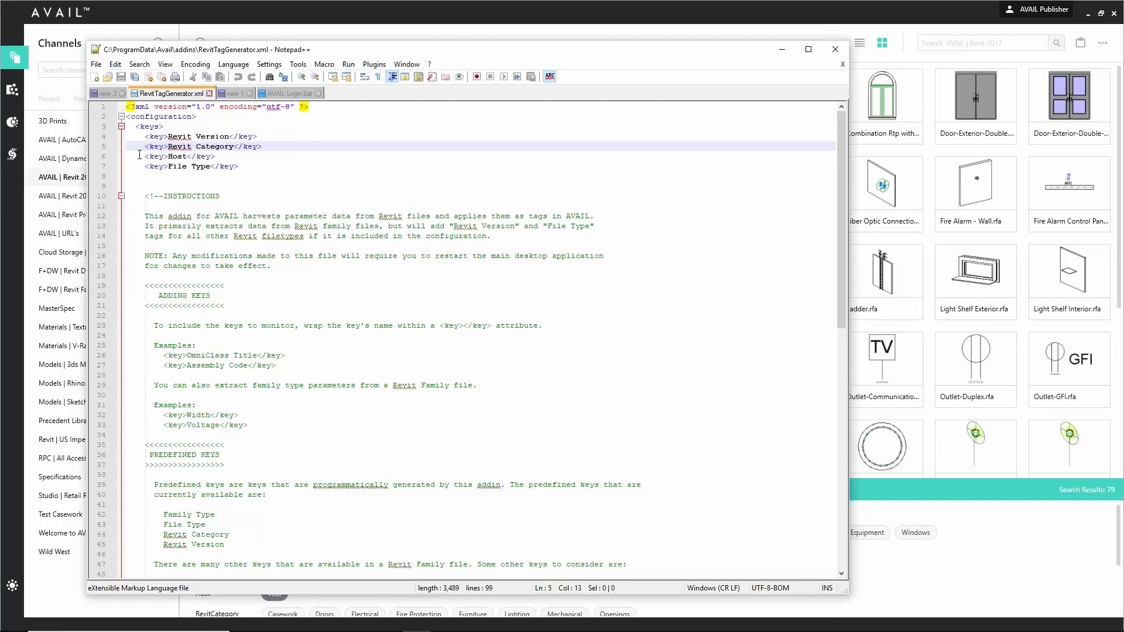
Add the line <key translations="*material">Material</key> directly below the File Type key
{"action": "left_click", "coordinate": [256, 168]}
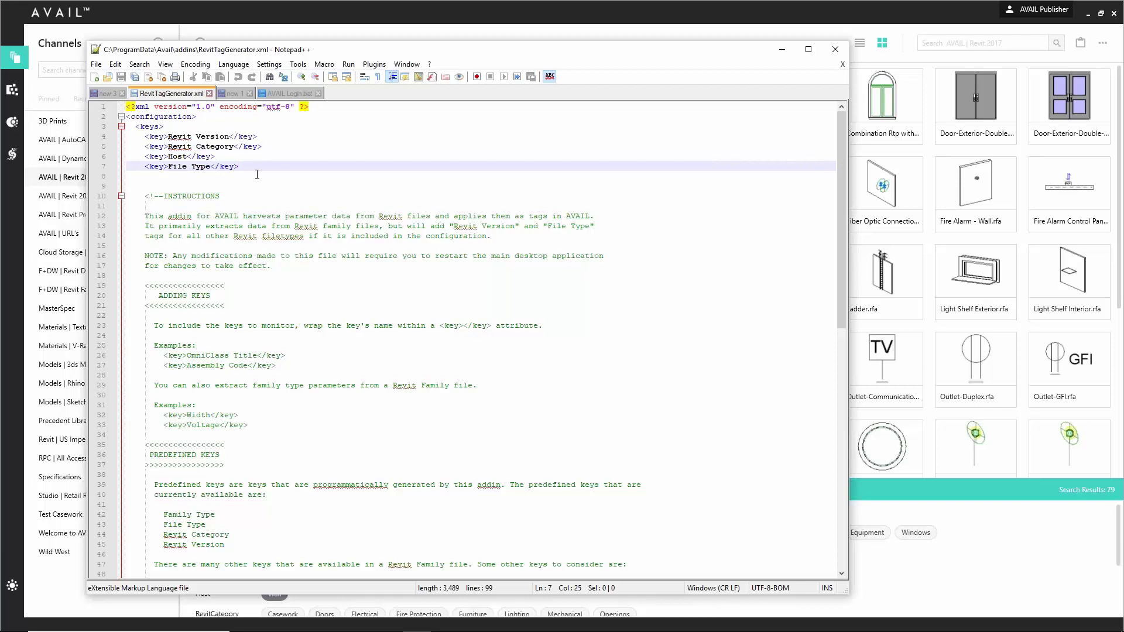
{"action": "key", "text": "Return"}
{"action": "type", "text": "<"}
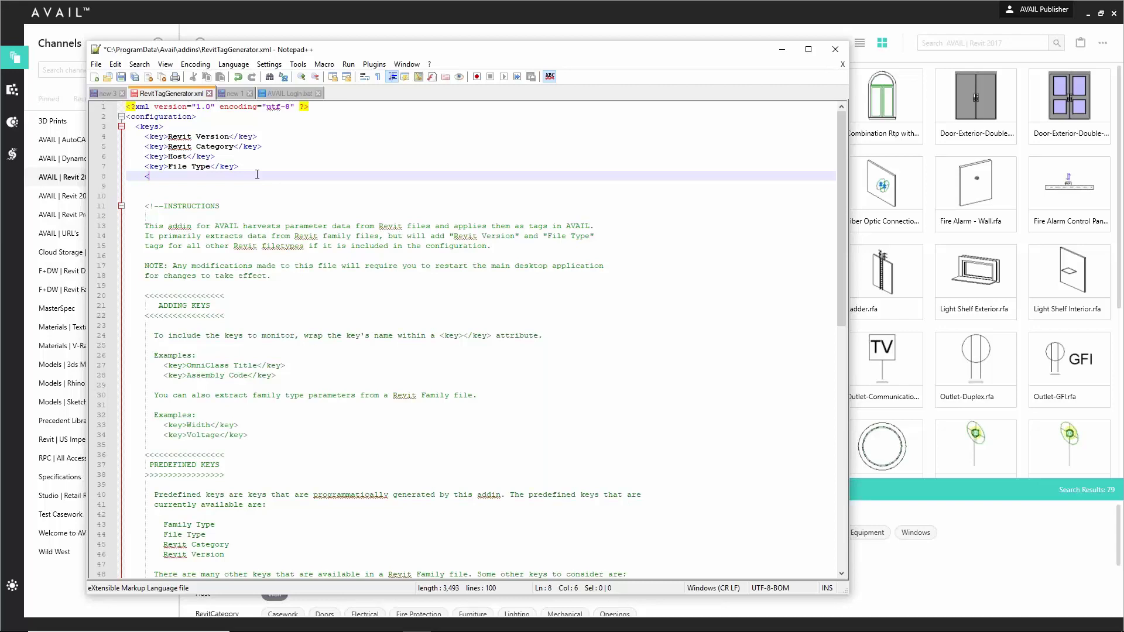
{"action": "type", "text": "key"}
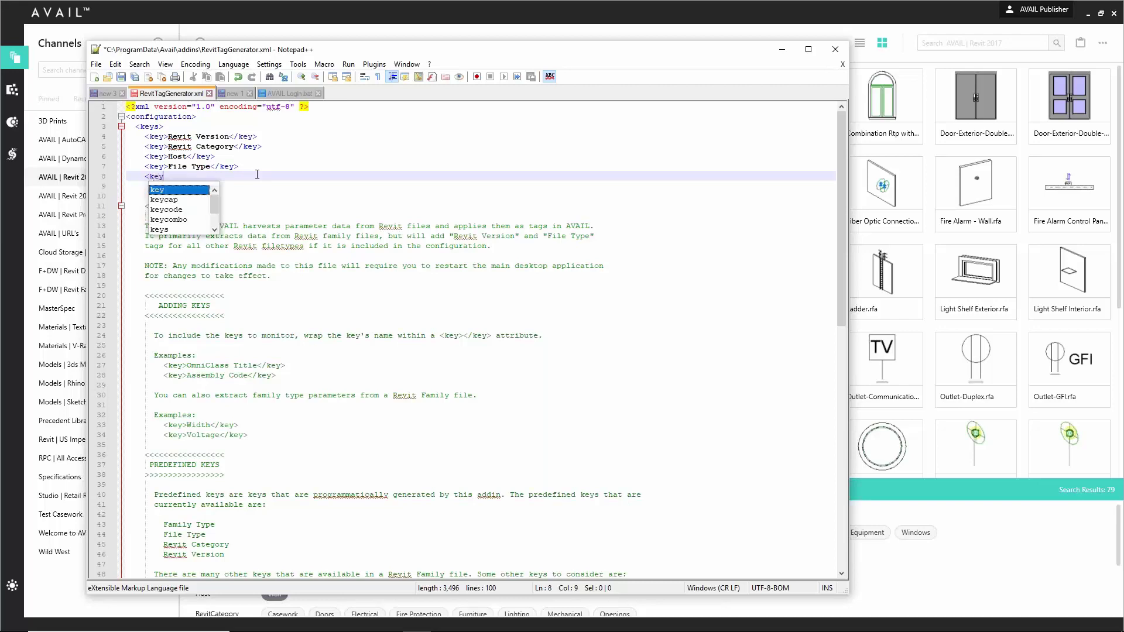
{"action": "type", "text": " tran"}
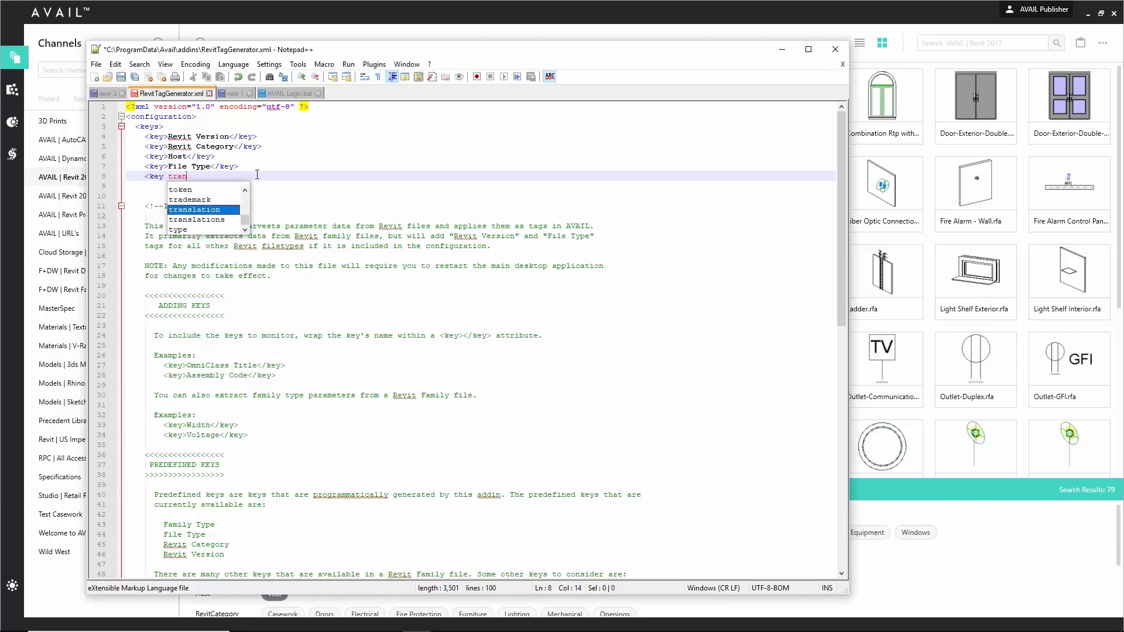
{"action": "type", "text": "slations"}
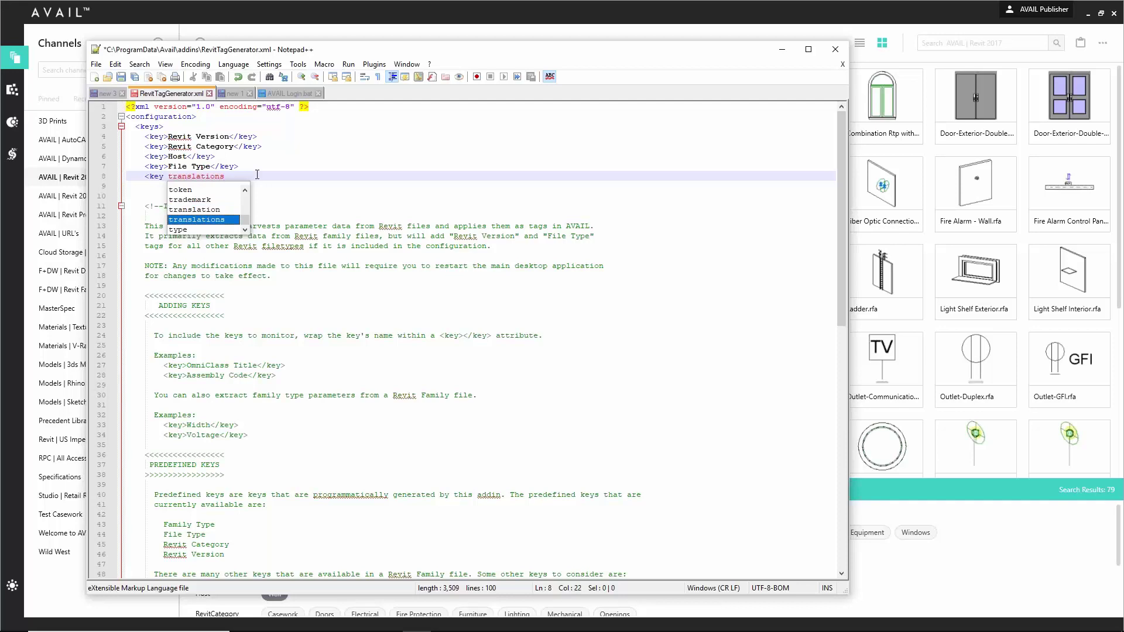
{"action": "type", "text": "="}
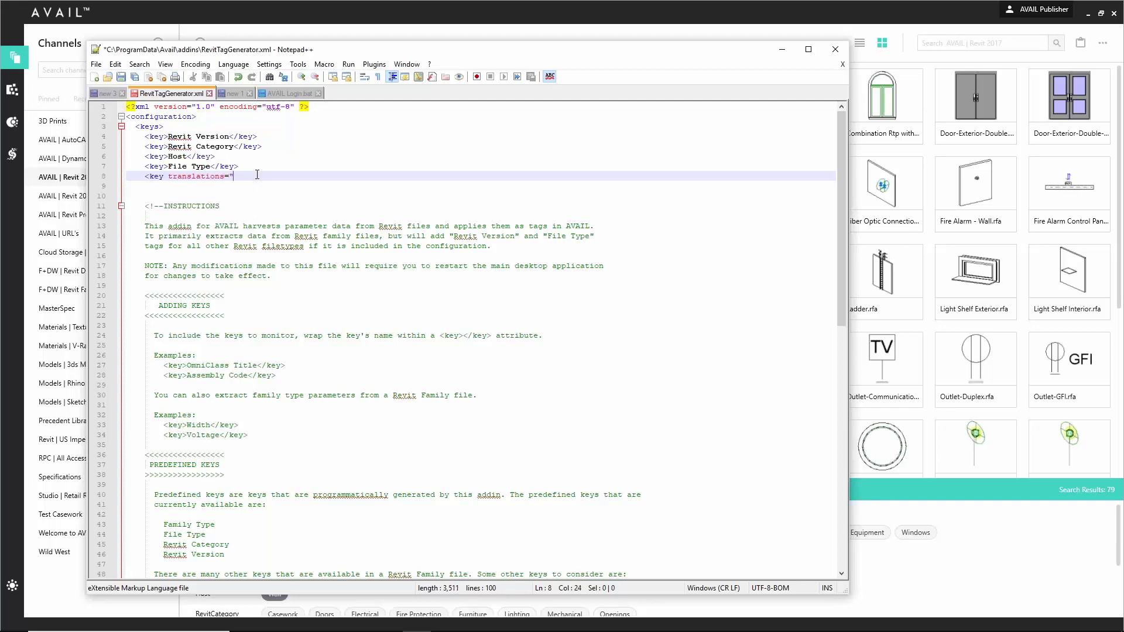
{"action": "type", "text": "\"*material\">Mar"}
{"action": "key", "text": "BackSpace"}
{"action": "type", "text": "terial"}
{"action": "type", "text": "<"}
{"action": "type", "text": "/key"}
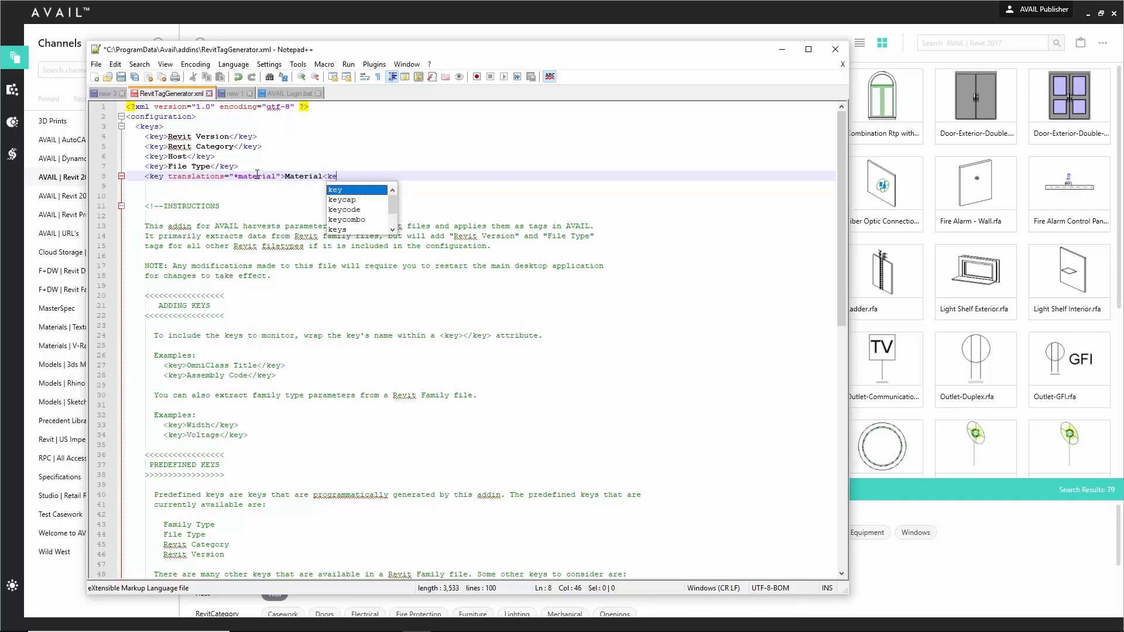
{"action": "type", "text": ">"}
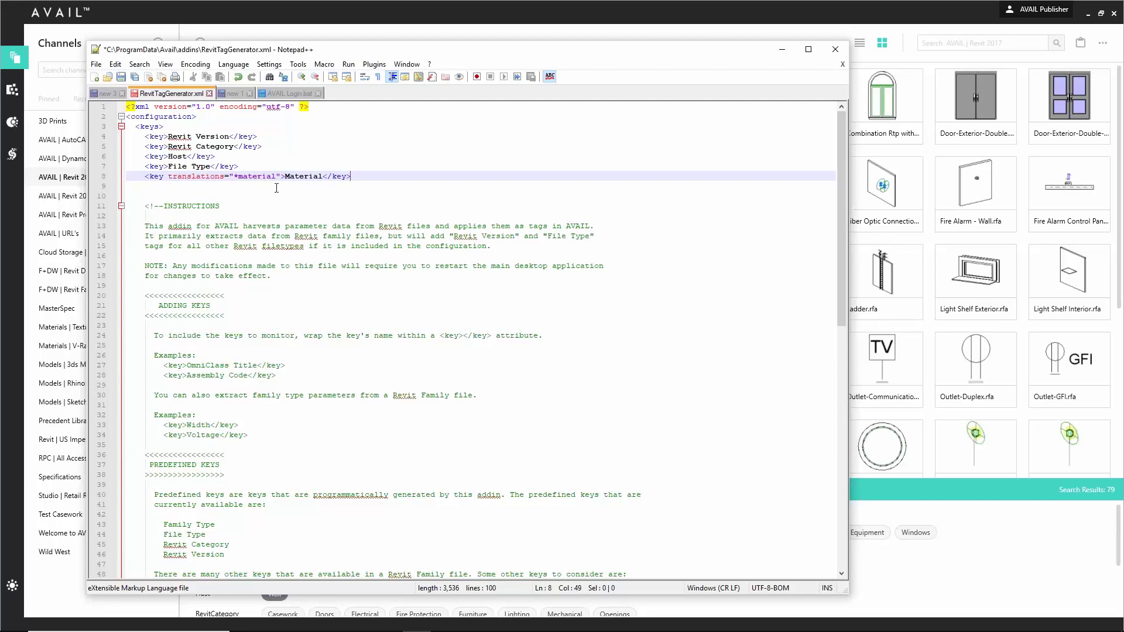
{"action": "left_click", "coordinate": [309, 227]}
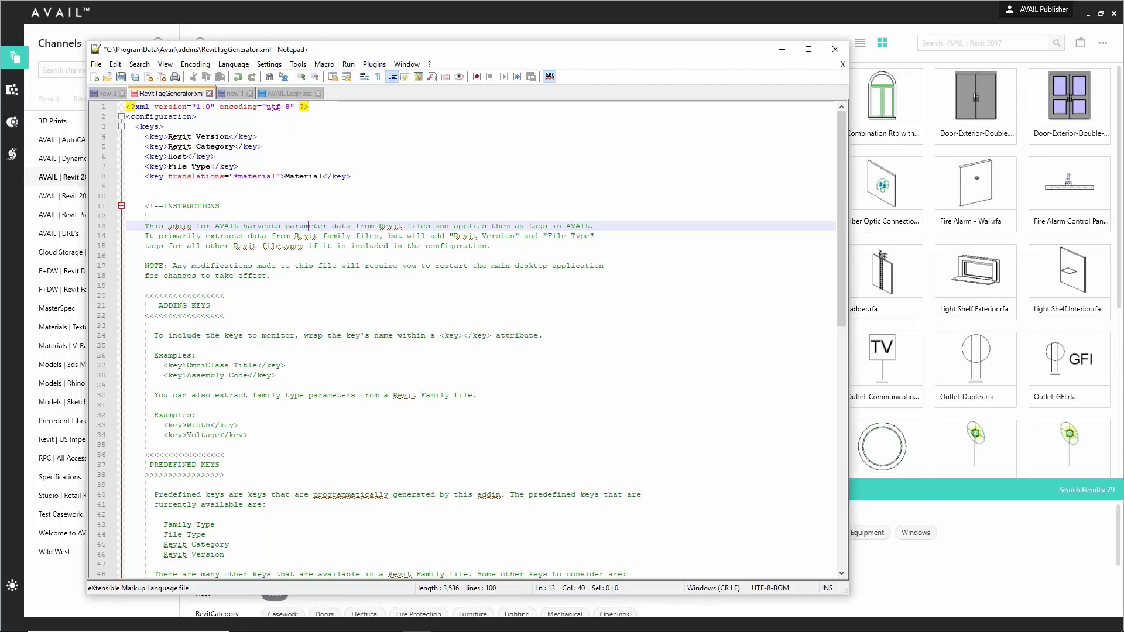
Skim the instructions in RevitTagGenerator.xml, minimize Notepad++ and switch back to AVAIL
{"action": "left_click", "coordinate": [281, 216]}
{"action": "scroll", "coordinate": [283, 261], "scroll_direction": "down", "scroll_amount": 7}
{"action": "scroll", "coordinate": [294, 301], "scroll_direction": "up", "scroll_amount": 7}
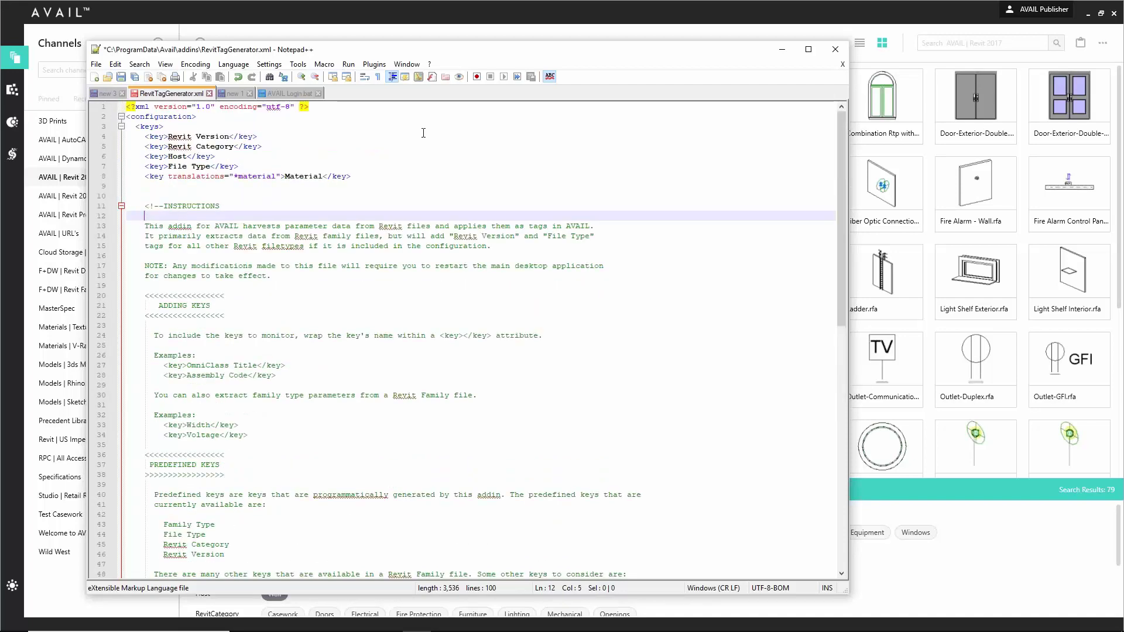
{"action": "left_click", "coordinate": [780, 51]}
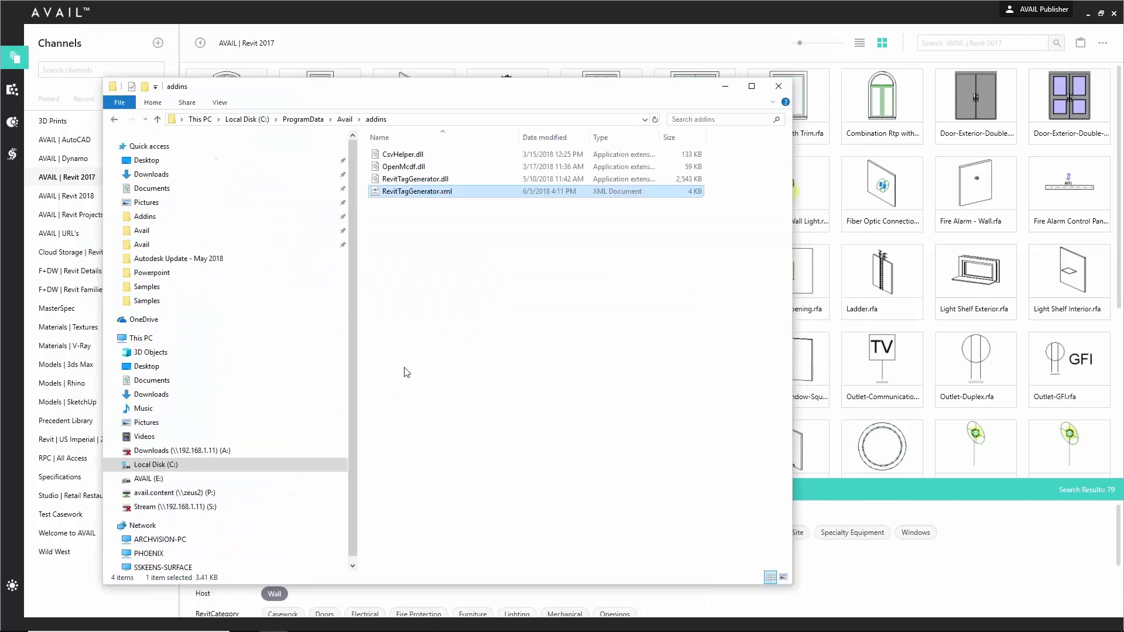
{"action": "left_click", "coordinate": [499, 12]}
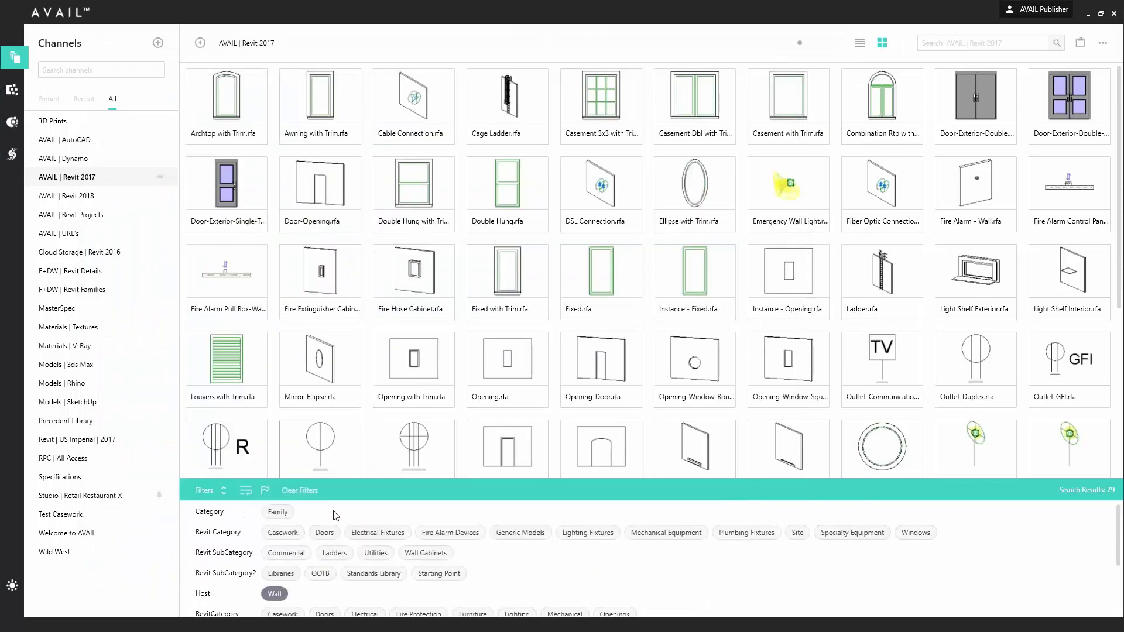
Filter the Test Casework channel by the Cabinets - Handles material to view its families, and clear the filter
{"action": "left_click", "coordinate": [82, 518]}
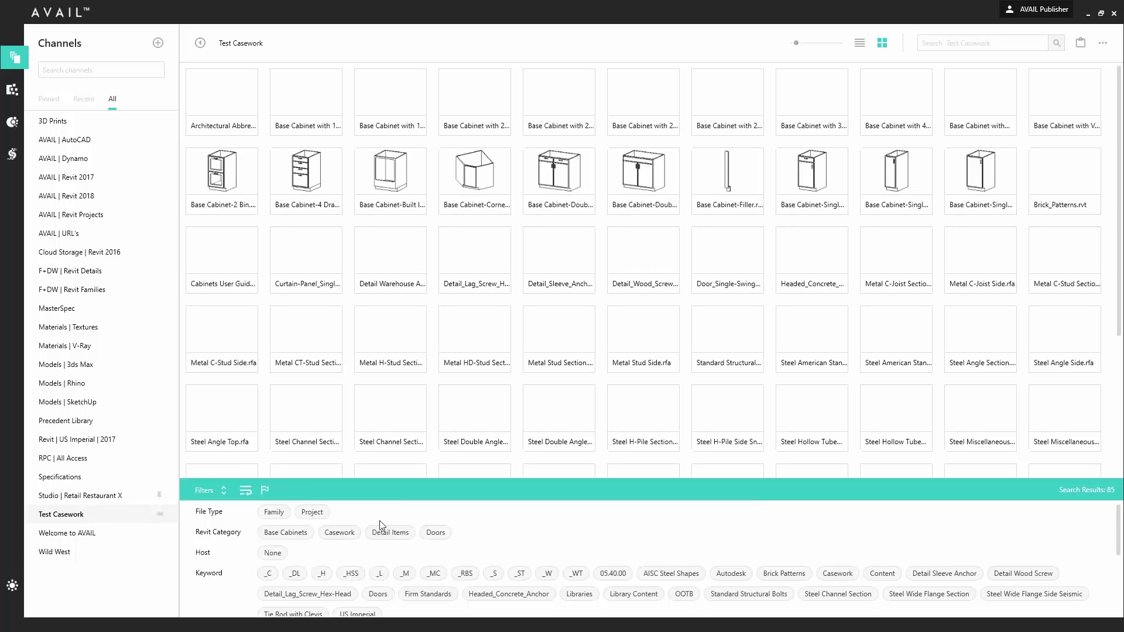
{"action": "scroll", "coordinate": [346, 574], "scroll_direction": "down", "scroll_amount": 2}
{"action": "scroll", "coordinate": [374, 585], "scroll_direction": "down", "scroll_amount": 1}
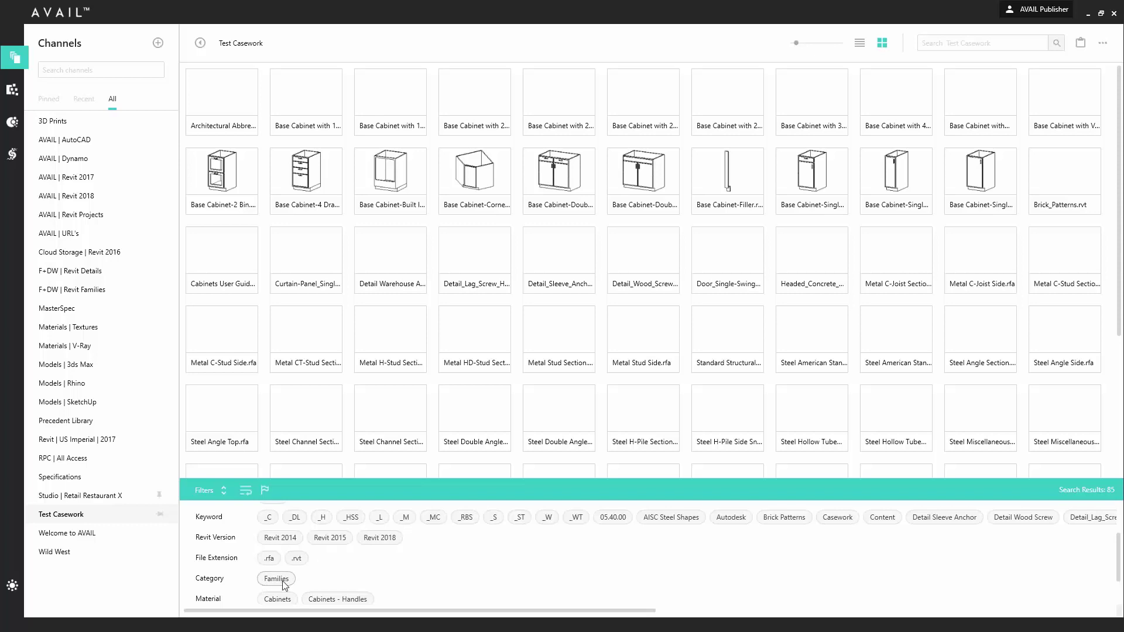
{"action": "scroll", "coordinate": [304, 581], "scroll_direction": "down", "scroll_amount": 1}
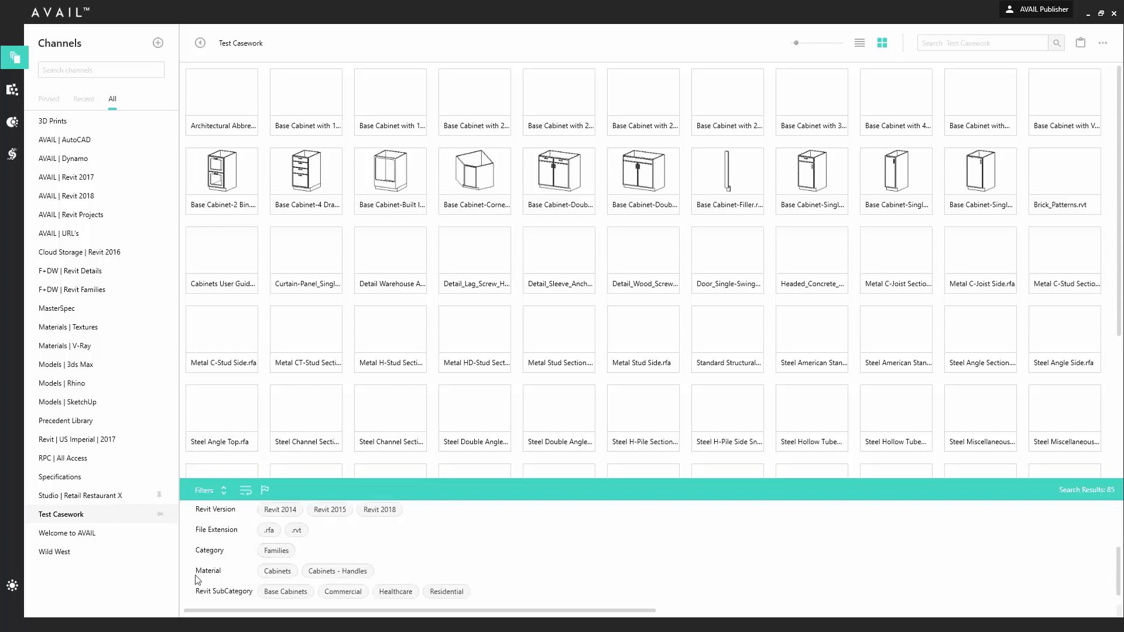
{"action": "left_click", "coordinate": [338, 572]}
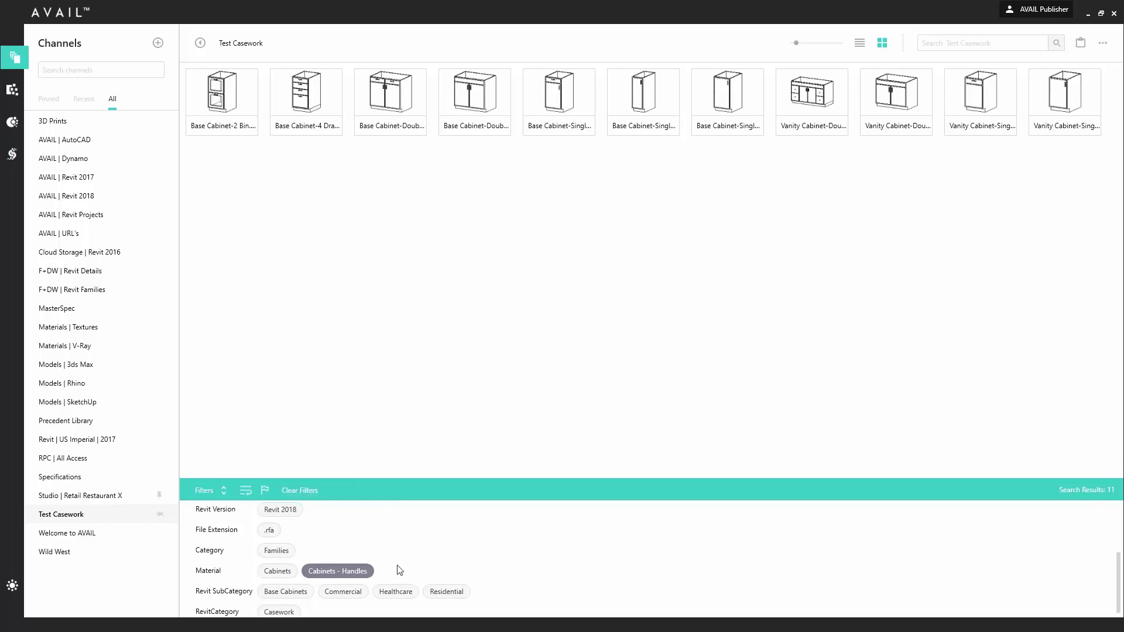
{"action": "left_click", "coordinate": [309, 490]}
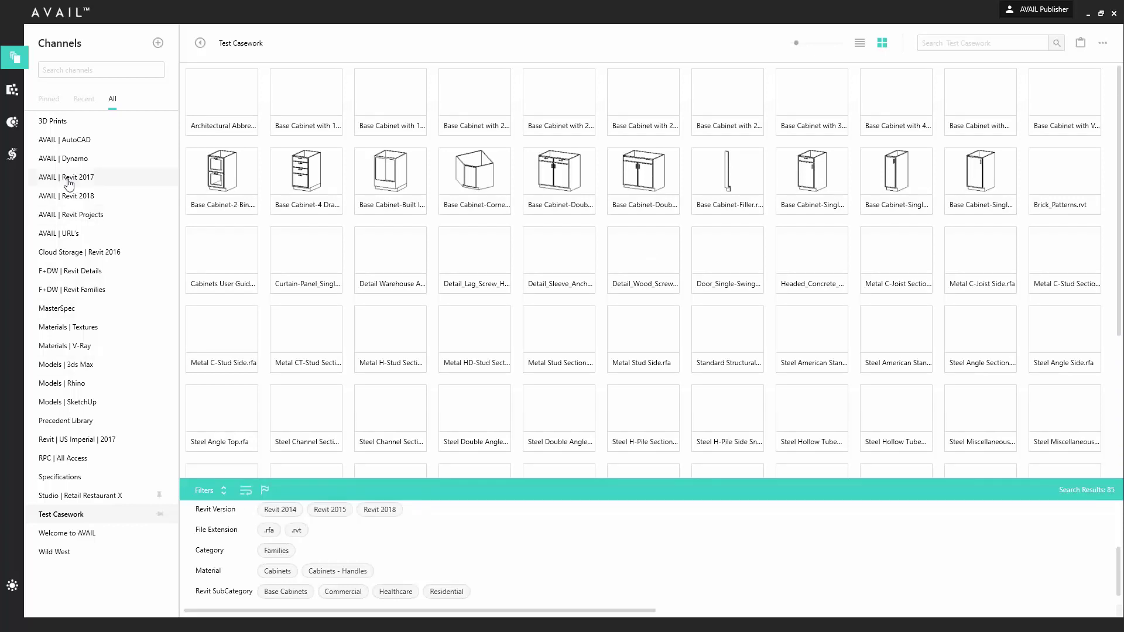
Clear the Wall host filter in the AVAIL | Revit 2017 channel
{"action": "left_click", "coordinate": [94, 178]}
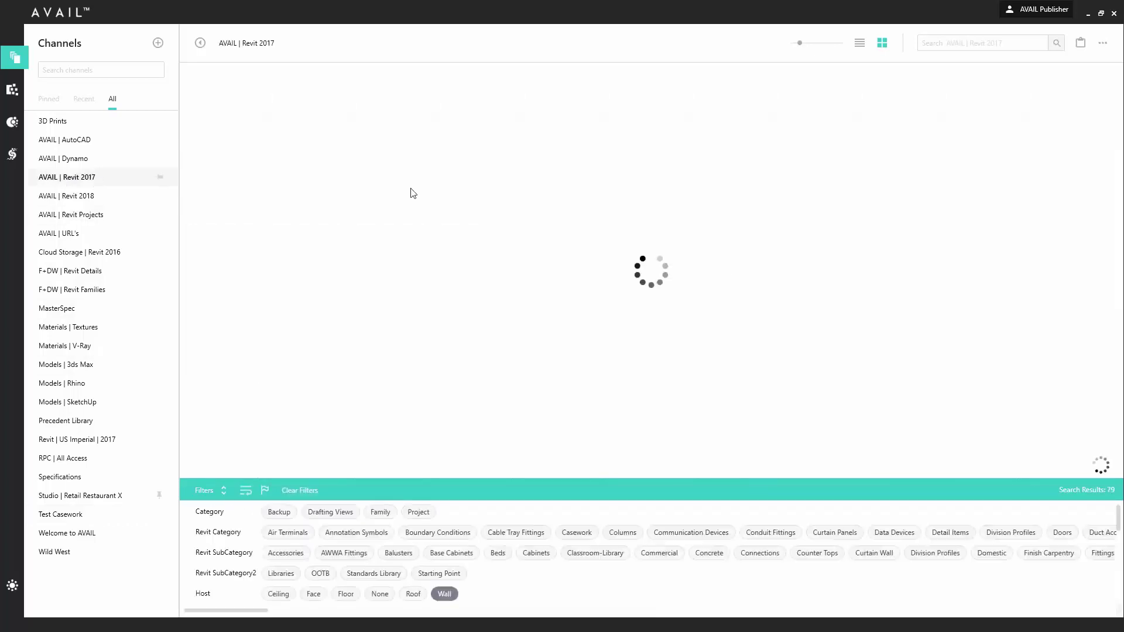
{"action": "left_click", "coordinate": [300, 491]}
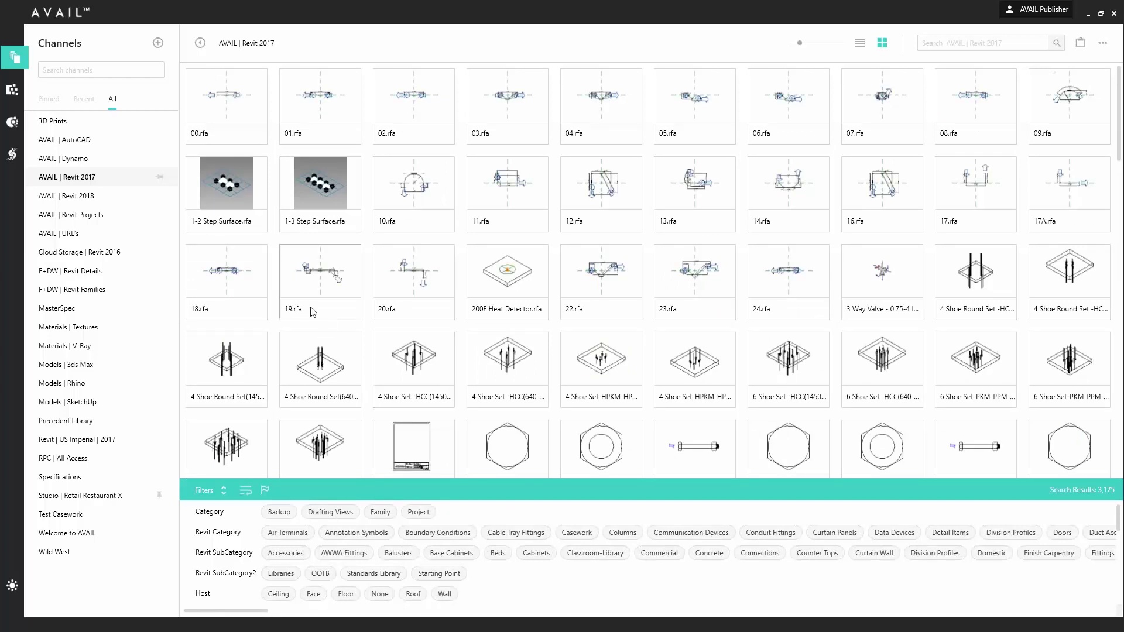
Show the AVAIL | URL's channel and enlarge its thumbnails
{"action": "left_click", "coordinate": [56, 236]}
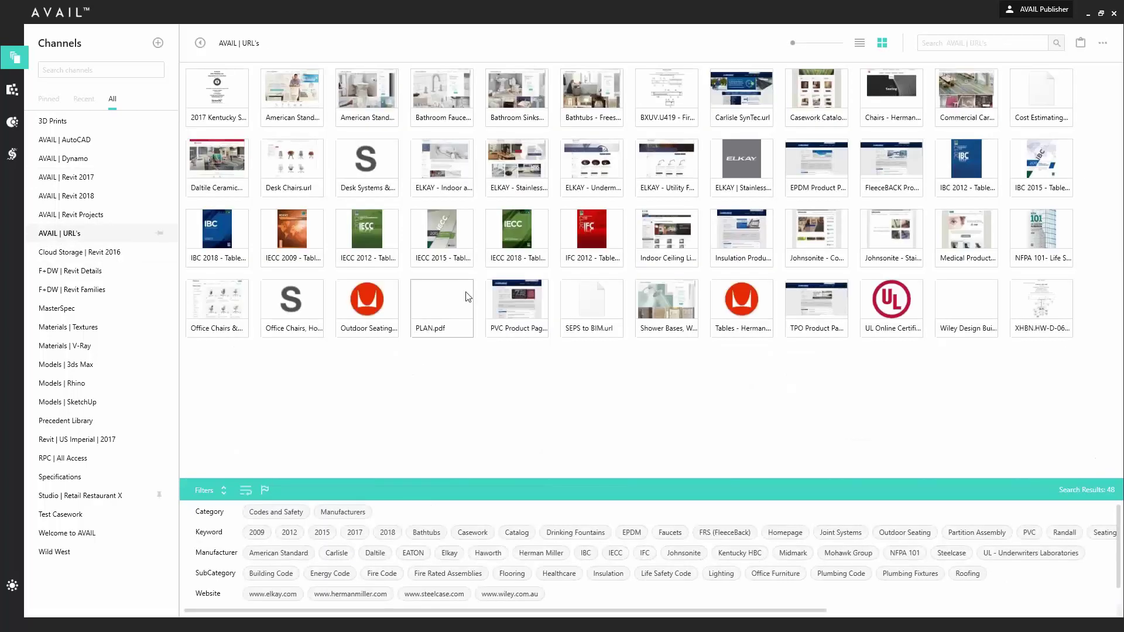
{"action": "scroll", "coordinate": [460, 304], "scroll_direction": "up", "scroll_amount": 2}
{"action": "scroll", "coordinate": [452, 314], "scroll_direction": "down", "scroll_amount": 1}
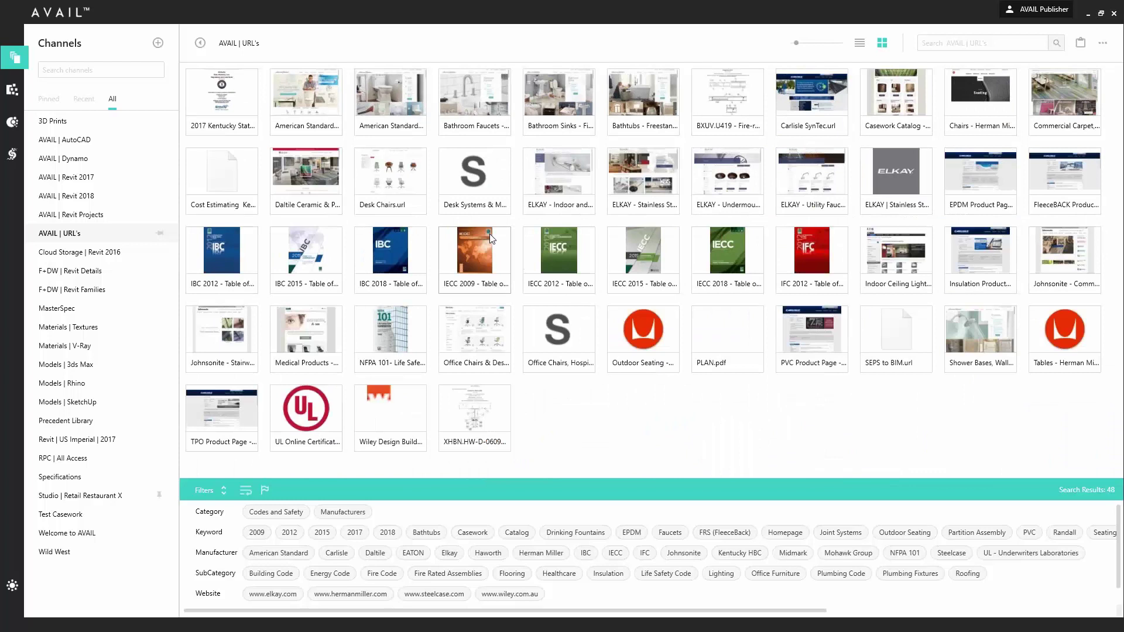
{"action": "scroll", "coordinate": [466, 262], "scroll_direction": "up", "scroll_amount": 2}
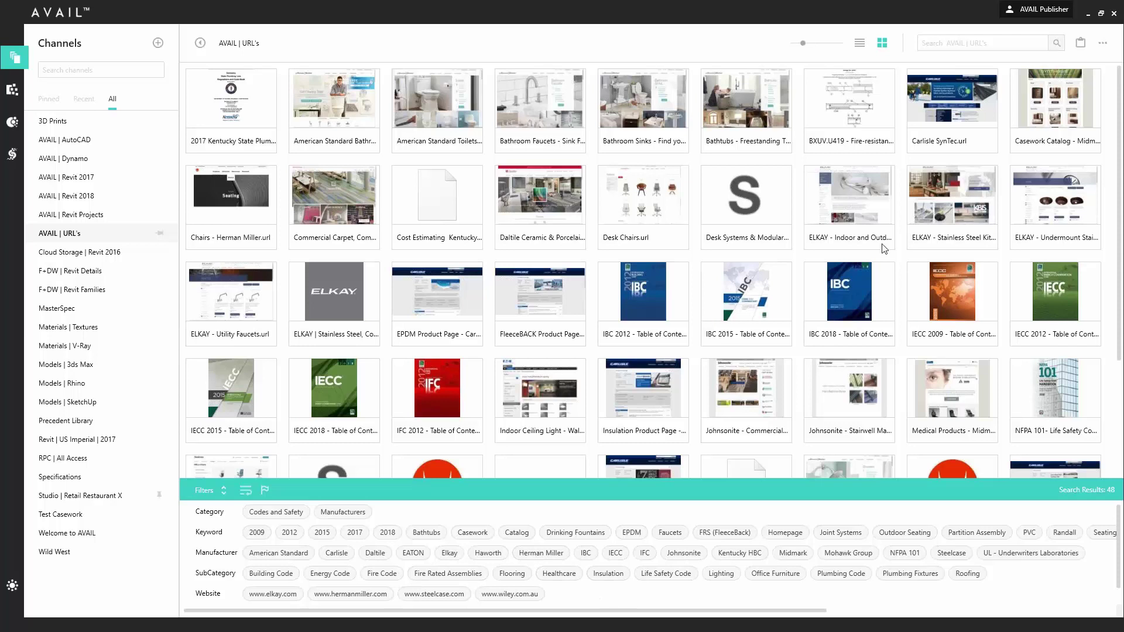
Filter the URL's channel by the Lighting SubCategory and open the Indoor Ceiling Light link in Chrome, moving the browser off the AVAIL content
{"action": "left_click", "coordinate": [724, 575]}
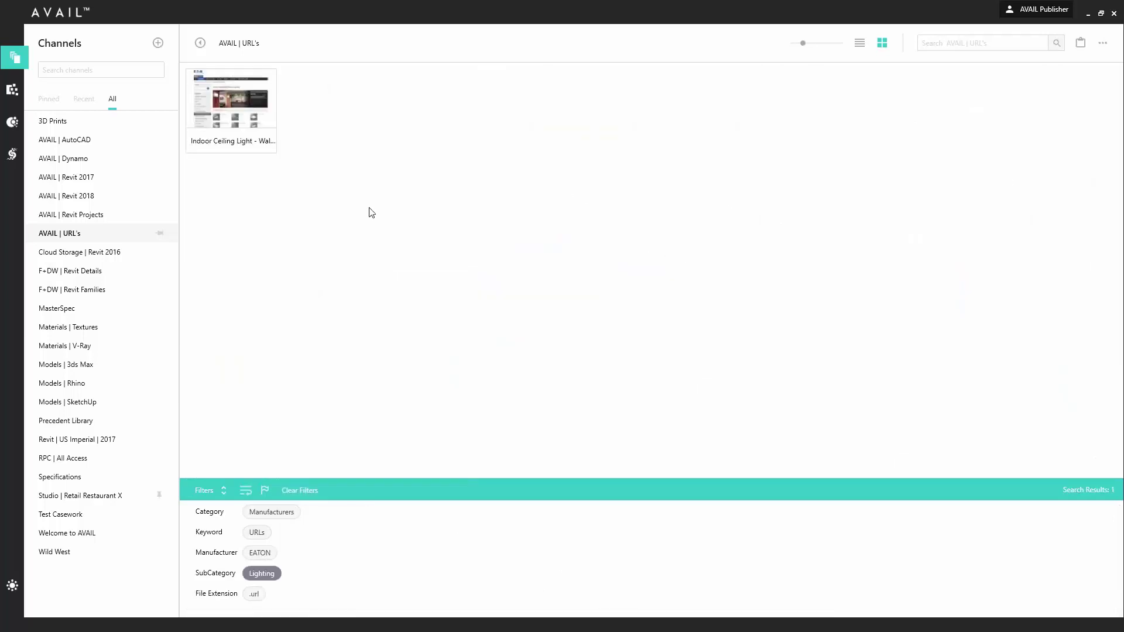
{"action": "double_click", "coordinate": [229, 108]}
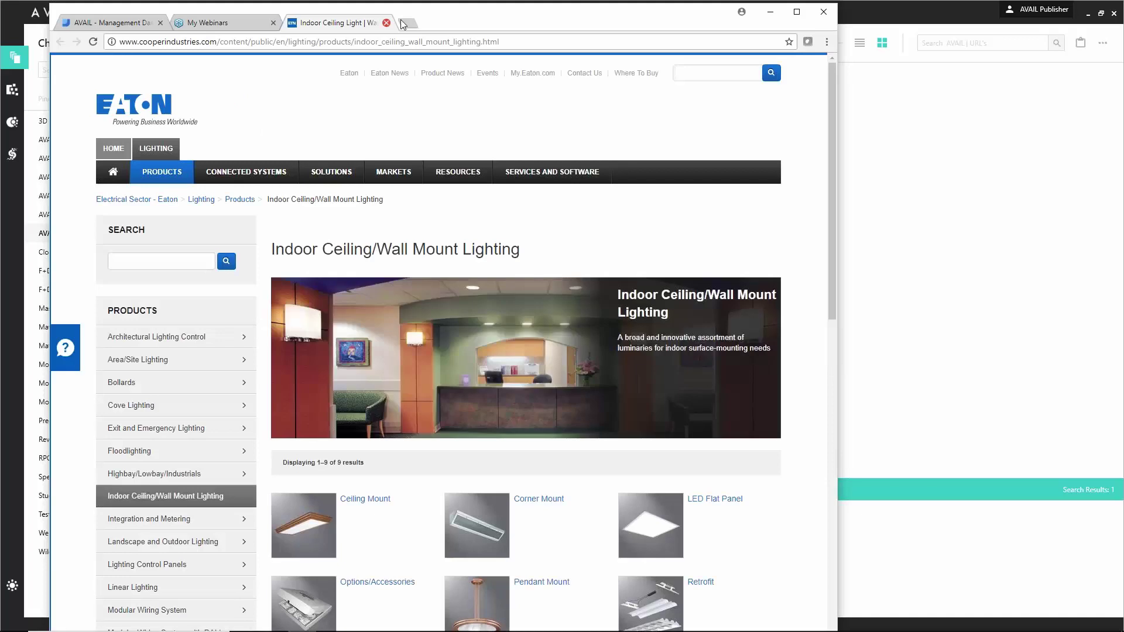
{"action": "left_click_drag", "start_coordinate": [451, 16], "coordinate": [705, 36]}
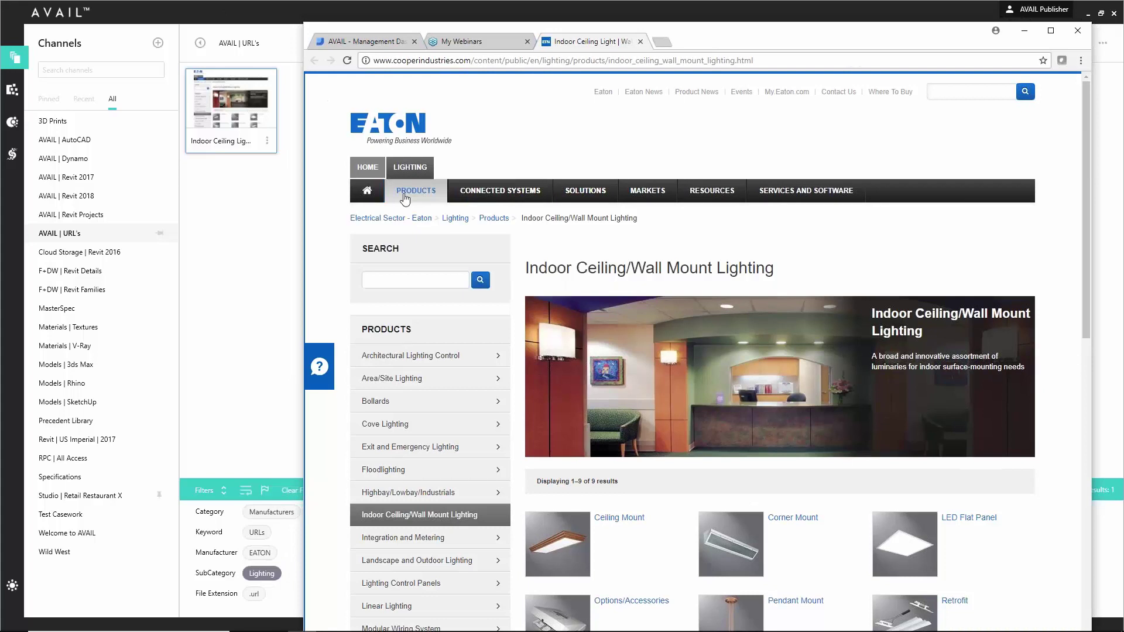
Go to the Eaton home page and open Automation and Control from its electrical sector products
{"action": "left_click", "coordinate": [368, 171]}
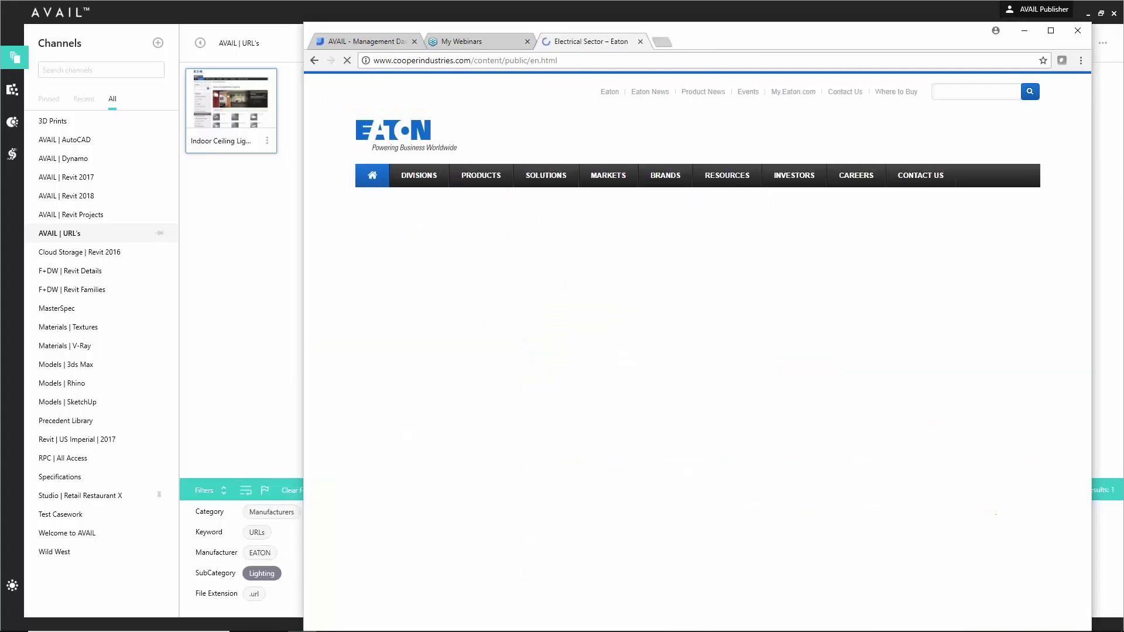
{"action": "mouse_move", "coordinate": [466, 180]}
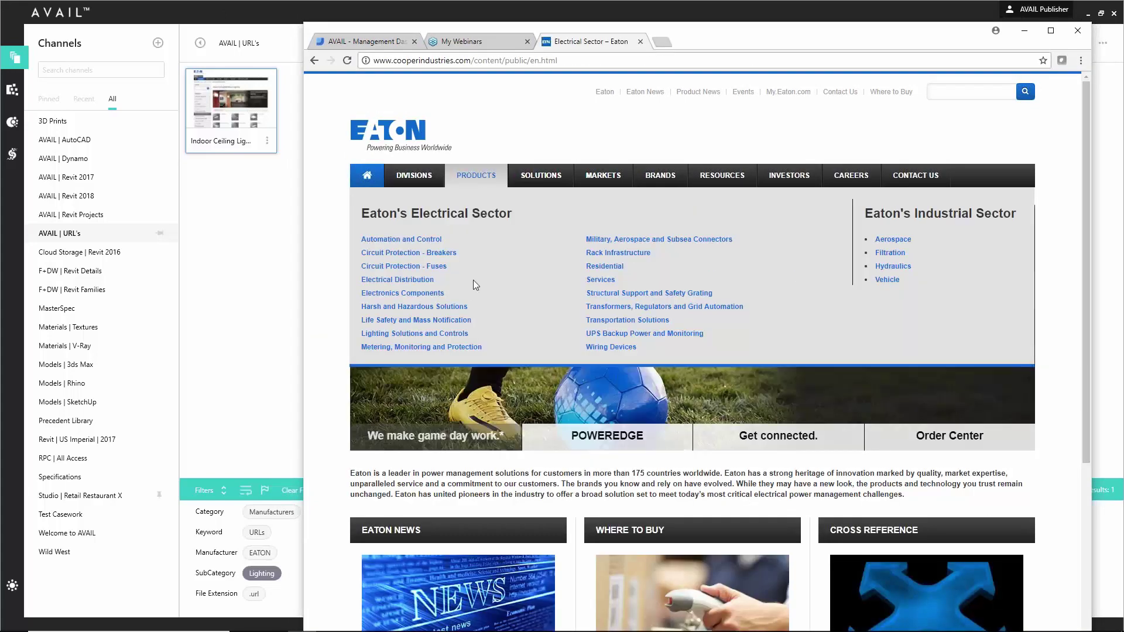
{"action": "left_click", "coordinate": [394, 240]}
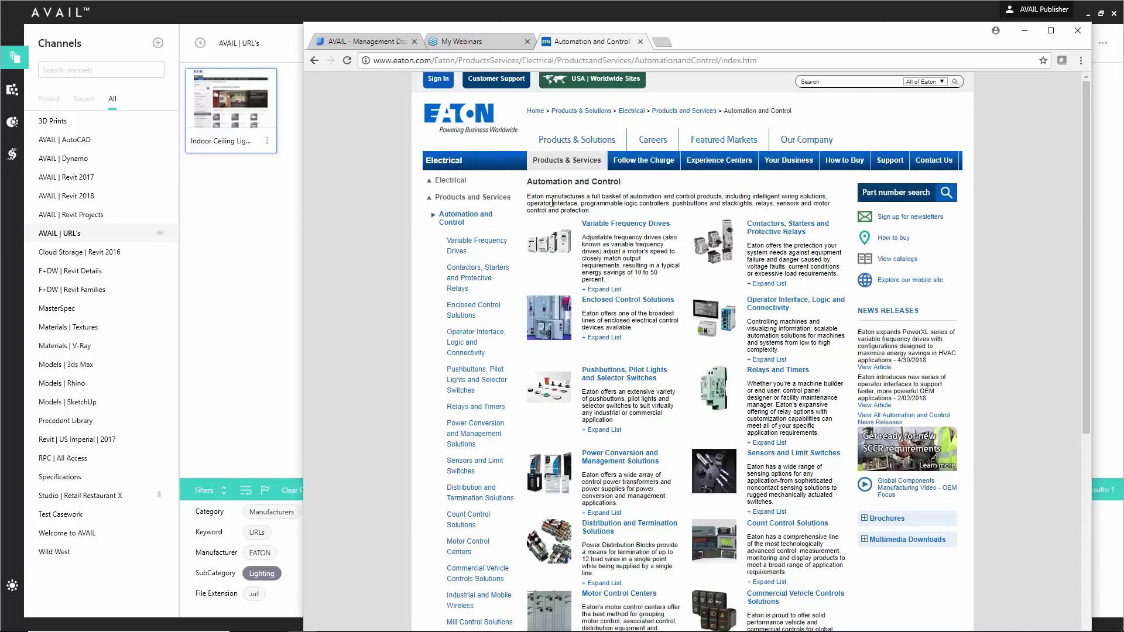
Add the Automation and Control page's link to the AVAIL | URL's channel as url content without a file filter, and remove the Lighting filter
{"action": "left_click_drag", "start_coordinate": [366, 62], "coordinate": [239, 249]}
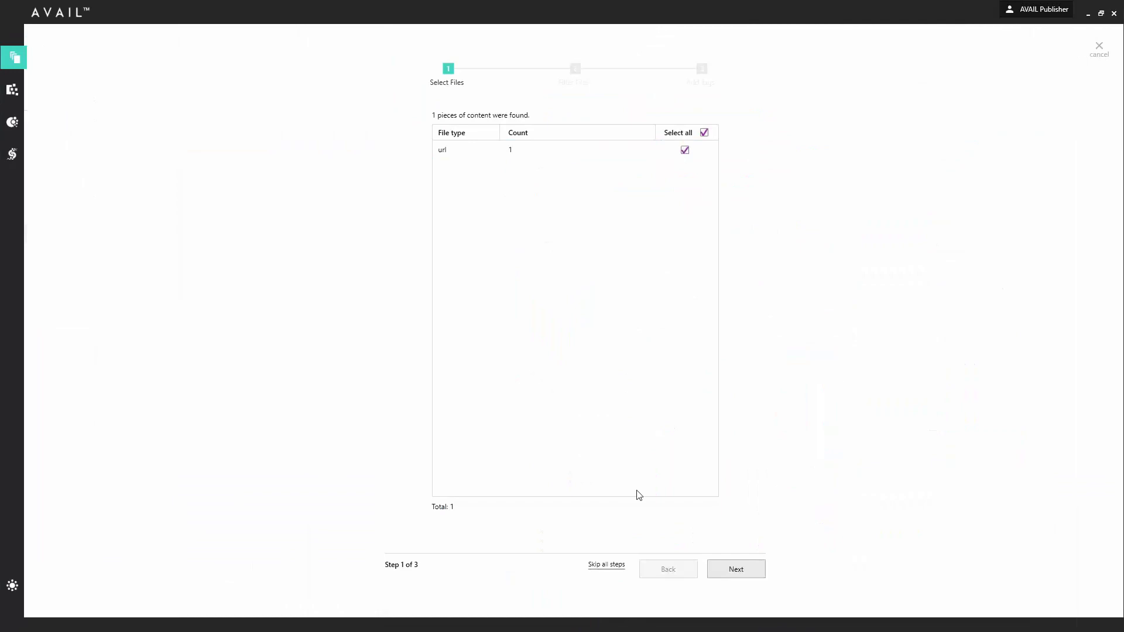
{"action": "left_click", "coordinate": [737, 580]}
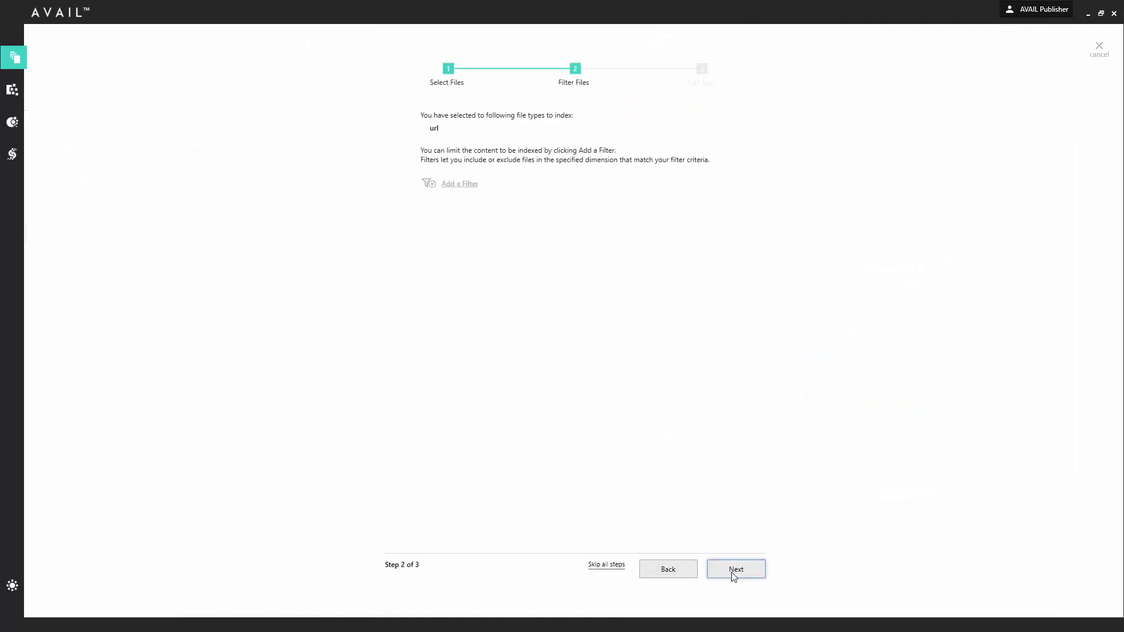
{"action": "left_click", "coordinate": [737, 571]}
{"action": "left_click", "coordinate": [737, 569]}
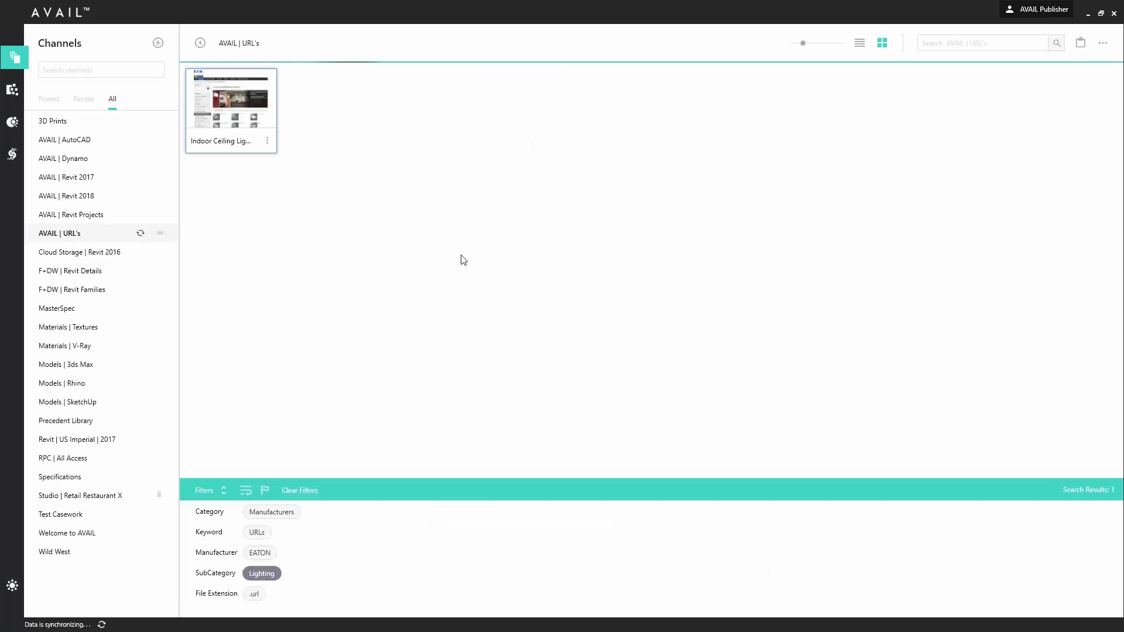
{"action": "left_click", "coordinate": [264, 573]}
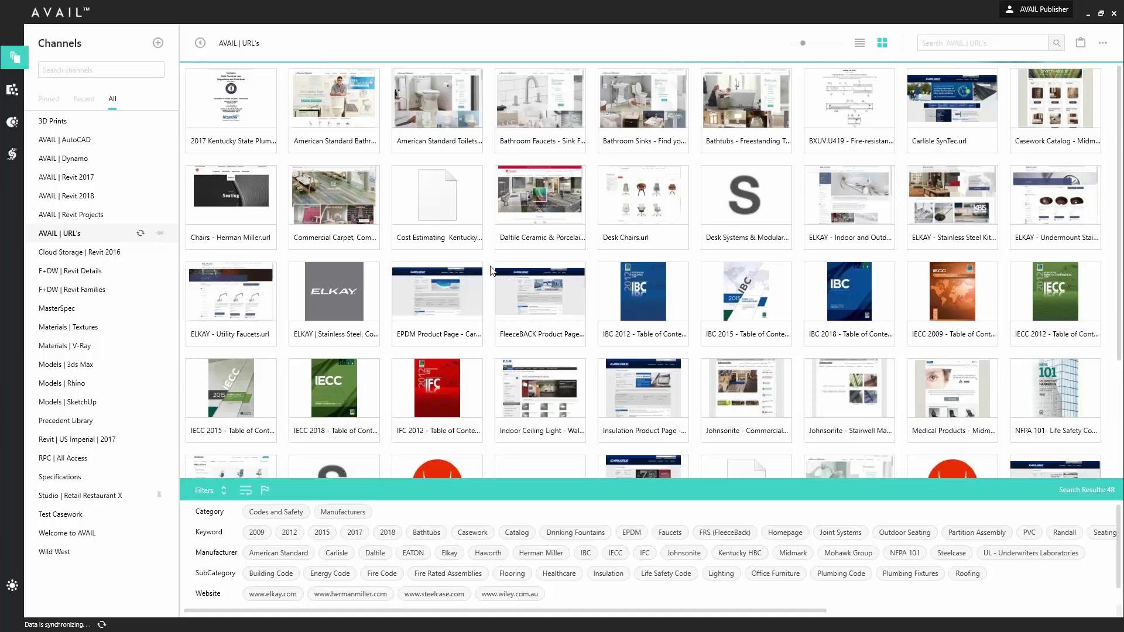
View the Add to Channel options for the EPDM Product Page item and cancel the dialog
{"action": "right_click", "coordinate": [437, 303]}
{"action": "left_click", "coordinate": [483, 318]}
{"action": "left_click", "coordinate": [511, 206]}
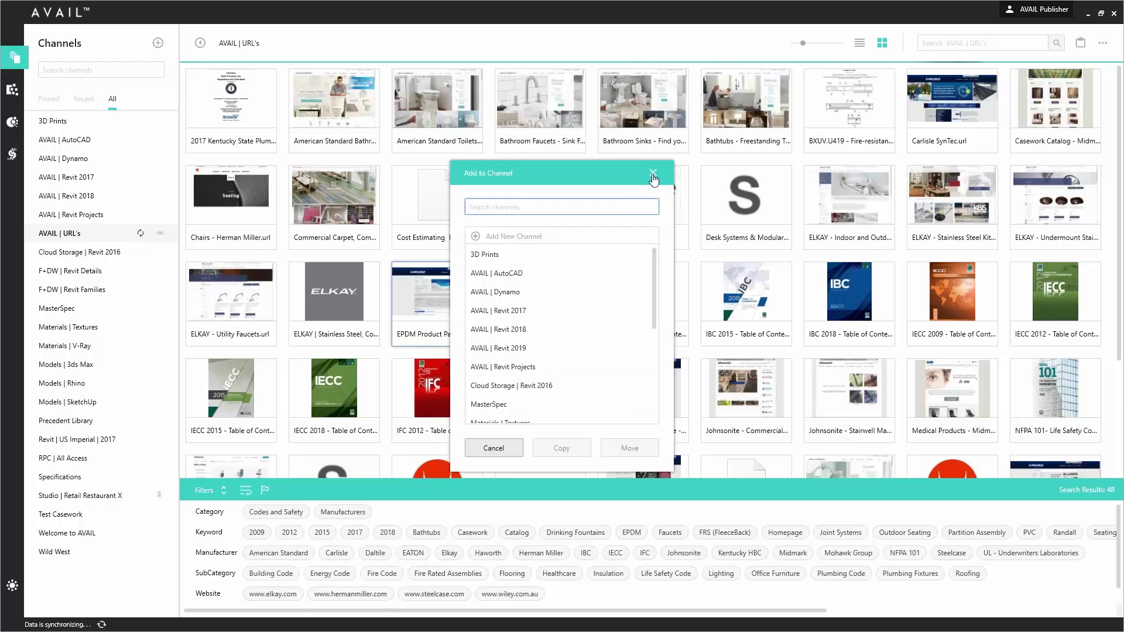
{"action": "left_click", "coordinate": [494, 448]}
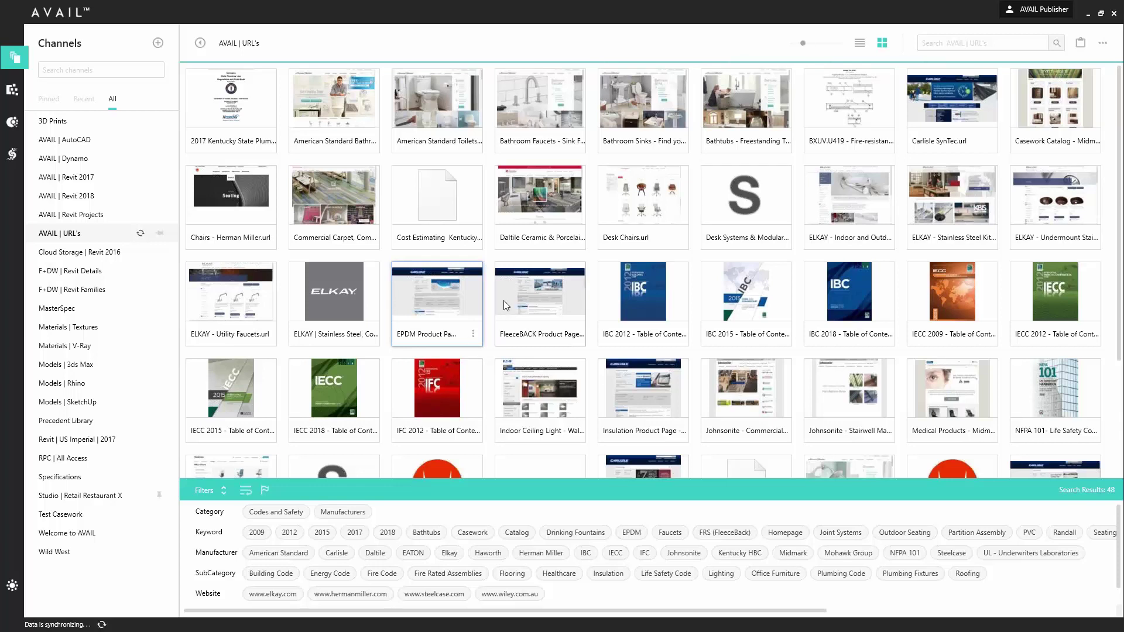
Adjust the thumbnail size in the AVAIL | URL's channel to slightly larger previews
{"action": "scroll", "coordinate": [499, 258], "scroll_direction": "down", "scroll_amount": 3}
{"action": "scroll", "coordinate": [499, 258], "scroll_direction": "up", "scroll_amount": 3}
{"action": "scroll", "coordinate": [500, 260], "scroll_direction": "up", "scroll_amount": 1}
{"action": "scroll", "coordinate": [501, 261], "scroll_direction": "up", "scroll_amount": 1}
{"action": "scroll", "coordinate": [501, 260], "scroll_direction": "down", "scroll_amount": 2}
{"action": "scroll", "coordinate": [501, 265], "scroll_direction": "down", "scroll_amount": 1}
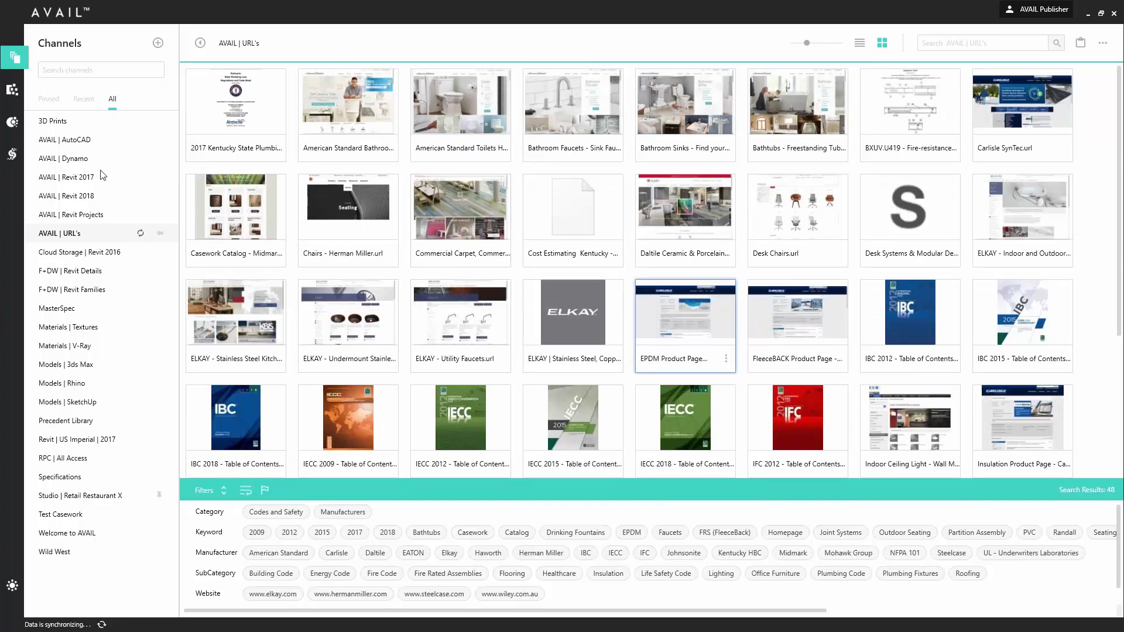
Show the AVAIL | Revit 2017 channel with the channel list collapsed, and arrange AVAIL beside a wider Revit window
{"action": "left_click", "coordinate": [79, 178]}
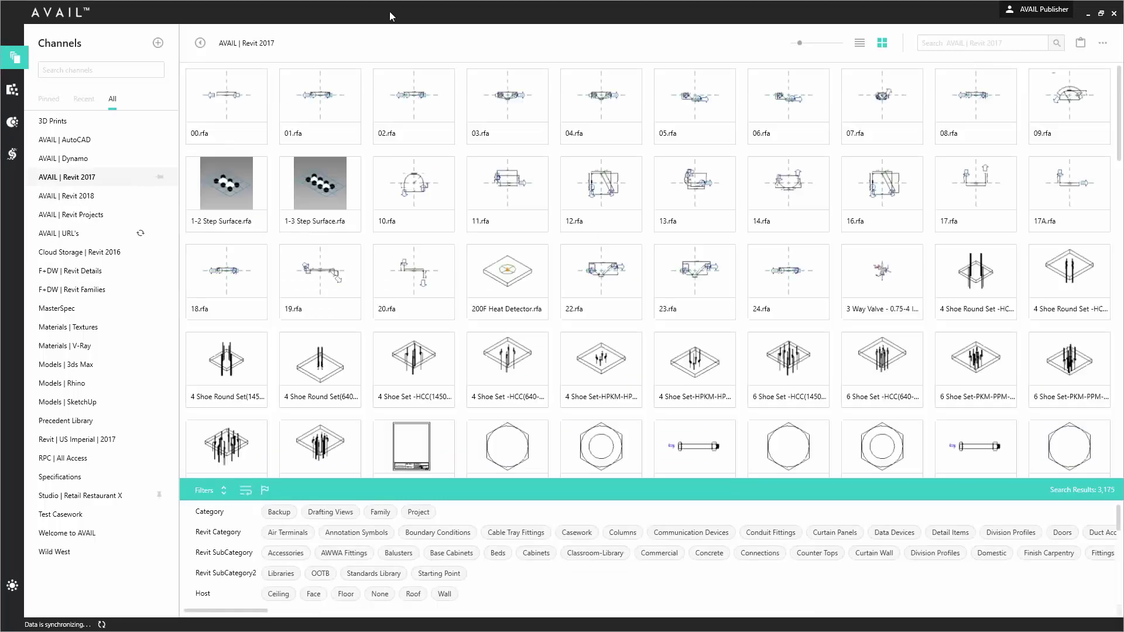
{"action": "left_click", "coordinate": [201, 43]}
{"action": "left_click_drag", "start_coordinate": [410, 12], "coordinate": [1122, 111]}
{"action": "left_click", "coordinate": [1029, 36]}
{"action": "left_click", "coordinate": [417, 457]}
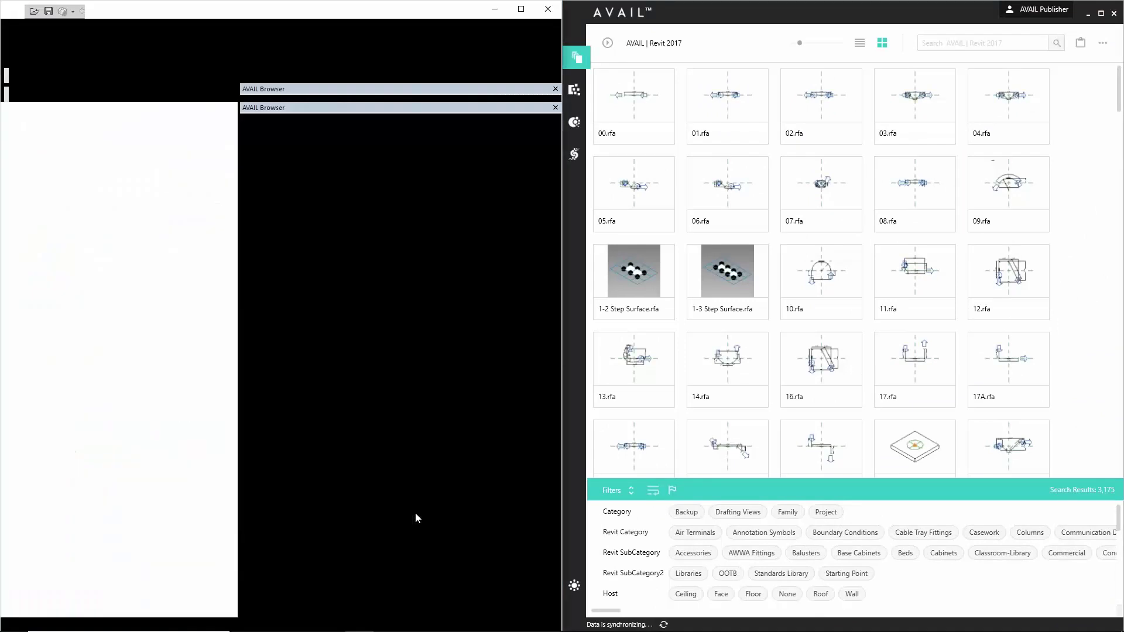
{"action": "left_click_drag", "start_coordinate": [575, 234], "coordinate": [781, 223]}
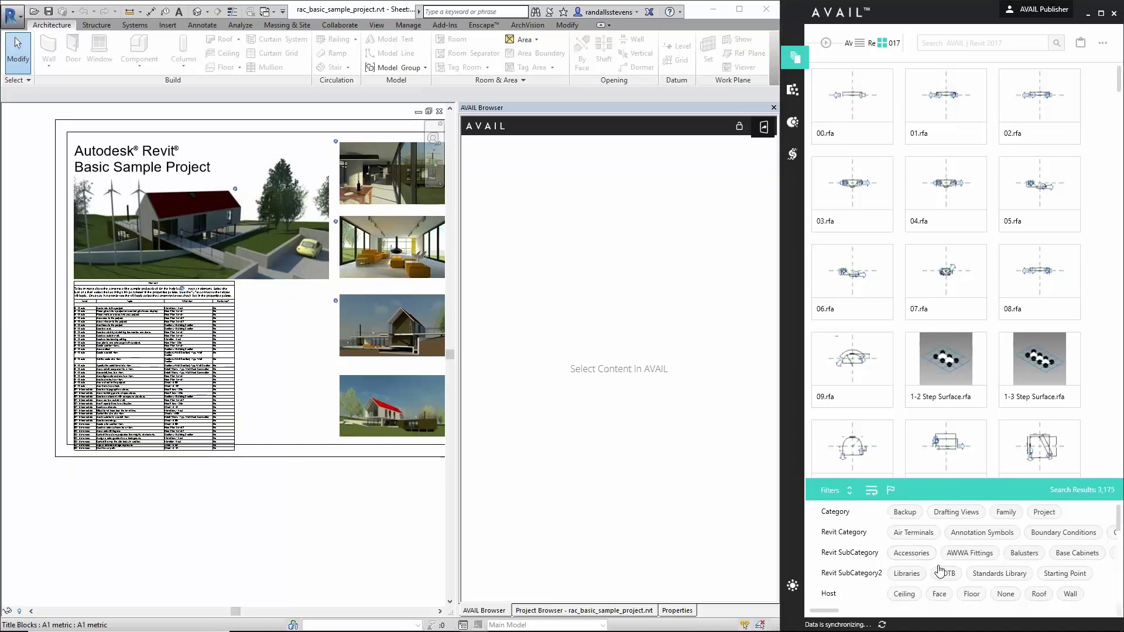
Wrap the filter tags, filter by the Doors Revit Category, and collapse the details of Door-Exterior-Double-Two_Lite.rfa in the AVAIL Browser
{"action": "left_click", "coordinate": [873, 492]}
{"action": "scroll", "coordinate": [940, 547], "scroll_direction": "down", "scroll_amount": 2}
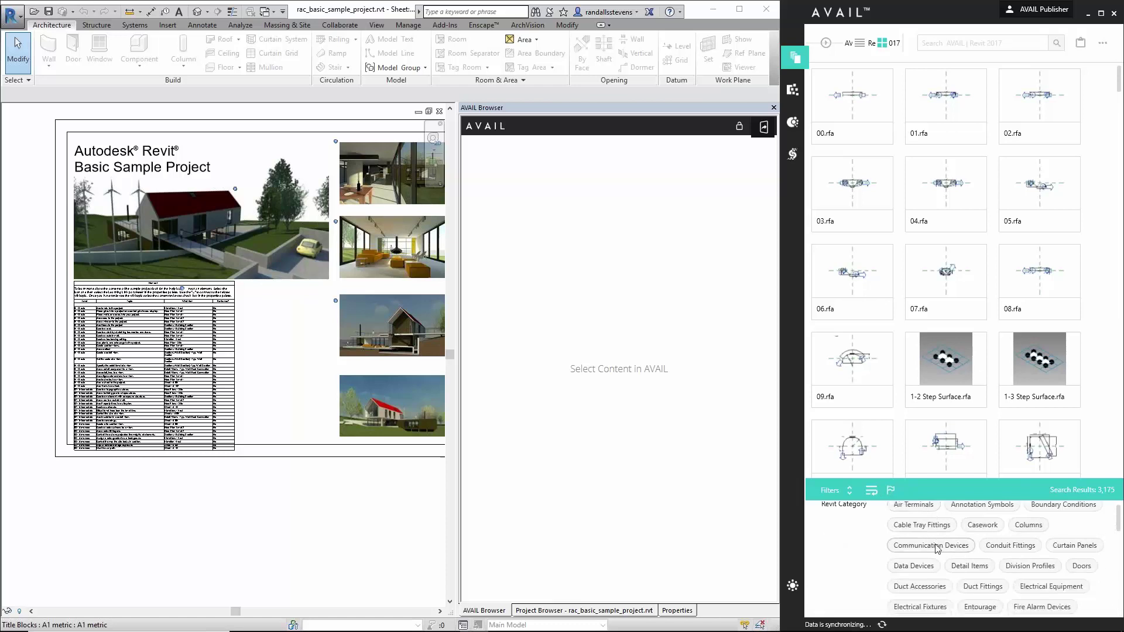
{"action": "scroll", "coordinate": [940, 553], "scroll_direction": "down", "scroll_amount": 3}
{"action": "scroll", "coordinate": [940, 553], "scroll_direction": "up", "scroll_amount": 3}
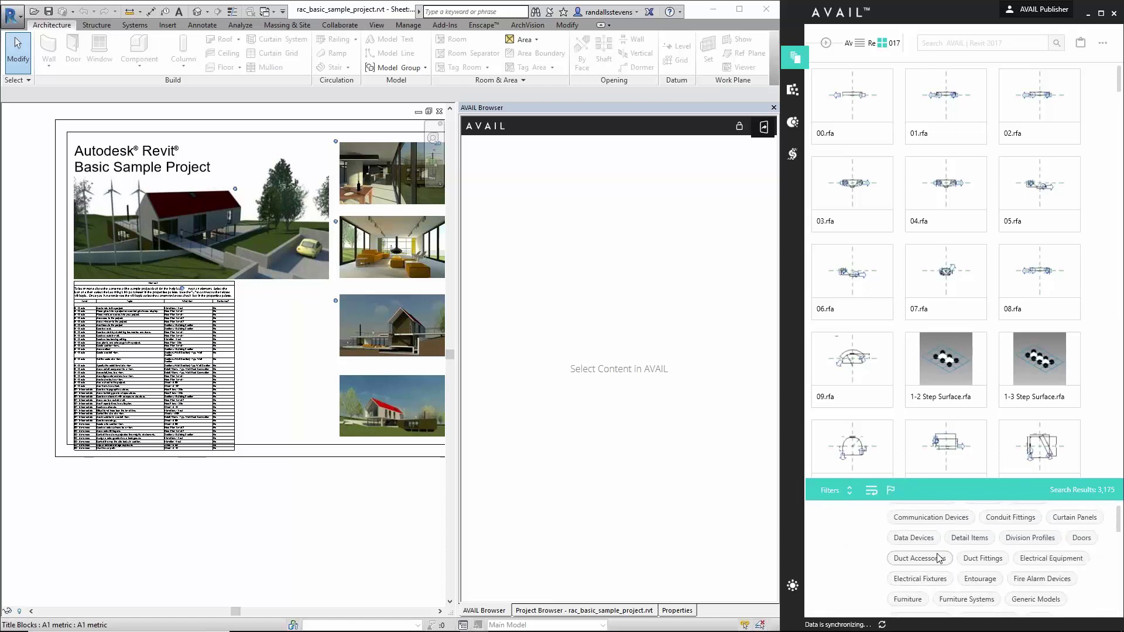
{"action": "left_click", "coordinate": [1074, 539]}
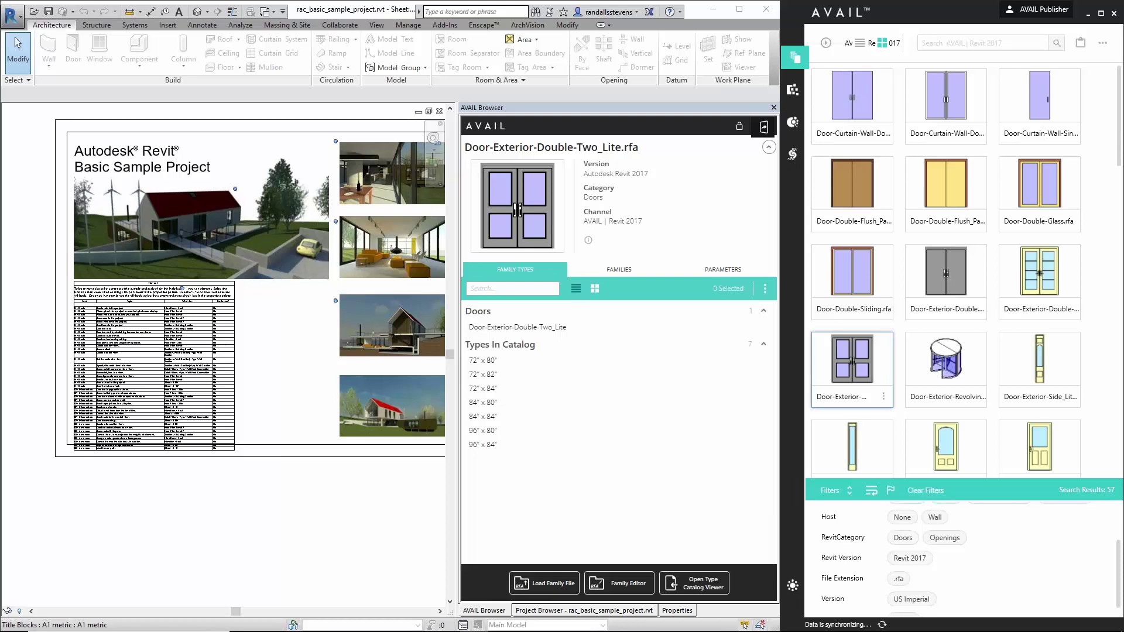
{"action": "left_click", "coordinate": [768, 149]}
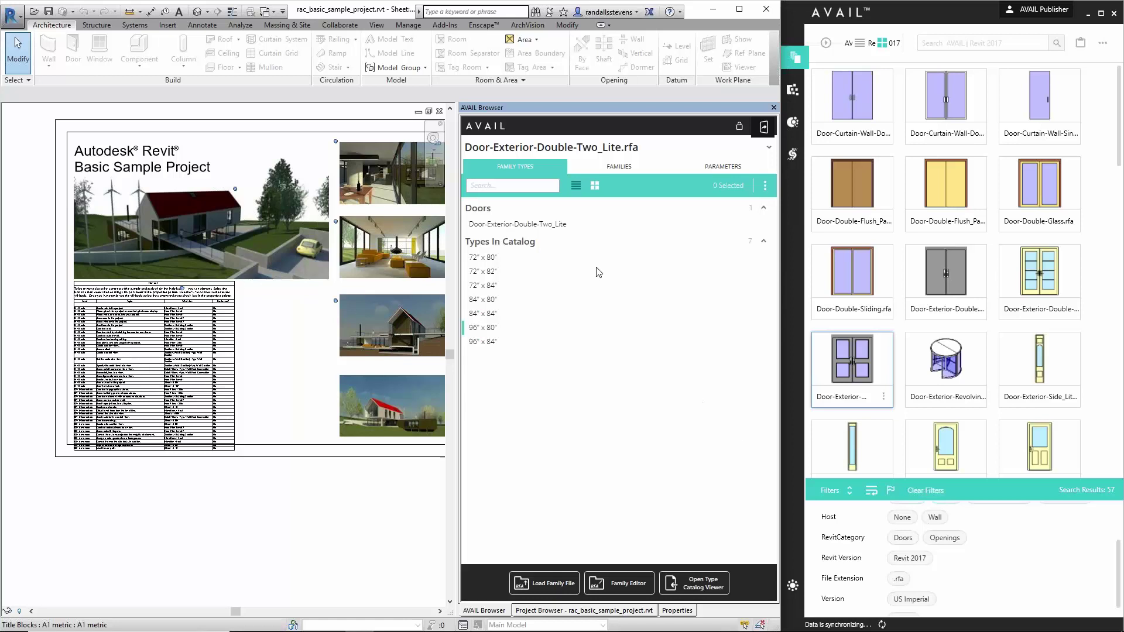
Open the default 3D view of rac_basic_sample_project.rvt in Revit
{"action": "left_click", "coordinate": [376, 25]}
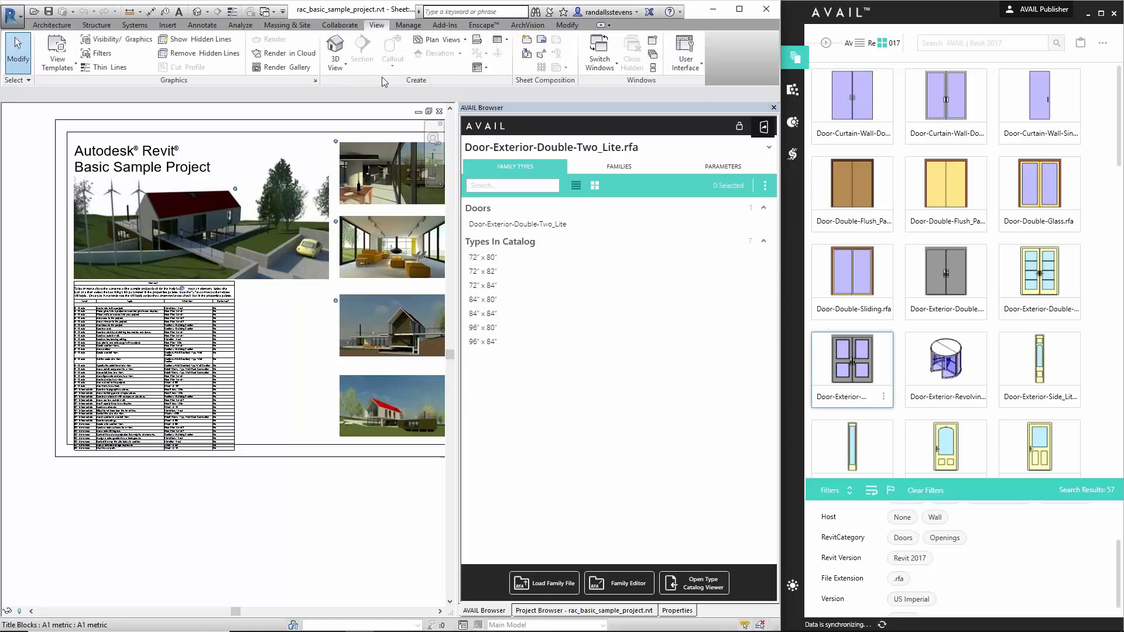
{"action": "left_click", "coordinate": [336, 52]}
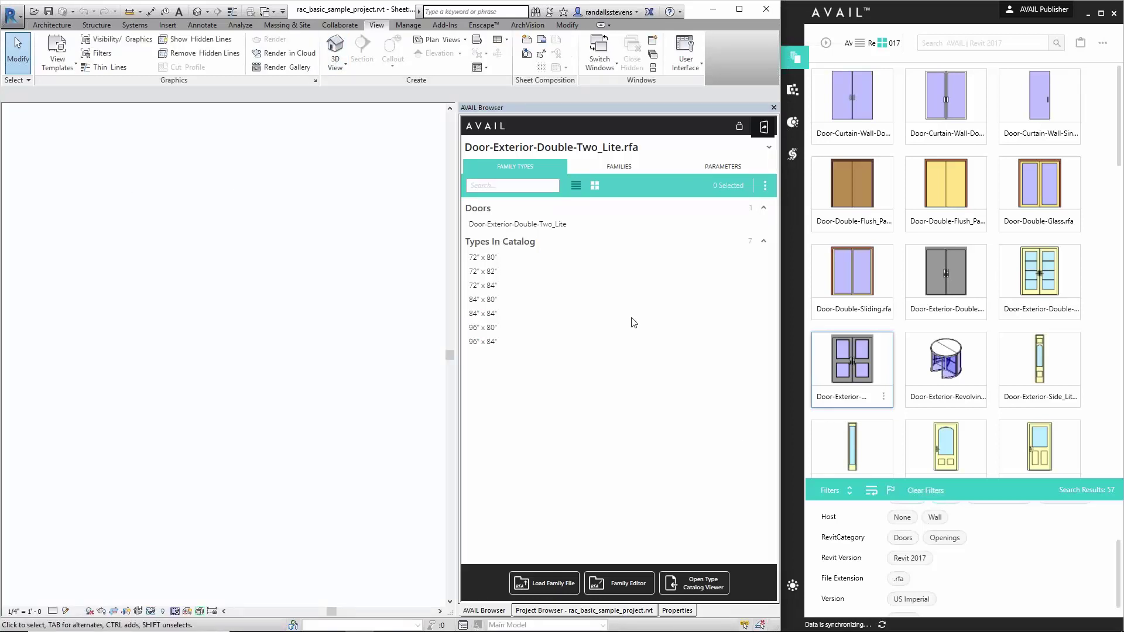
Compare thumbnail and list displays of the family types in Door-Exterior-Double-Two_Lite.rfa, and list its nested families
{"action": "left_click", "coordinate": [595, 185]}
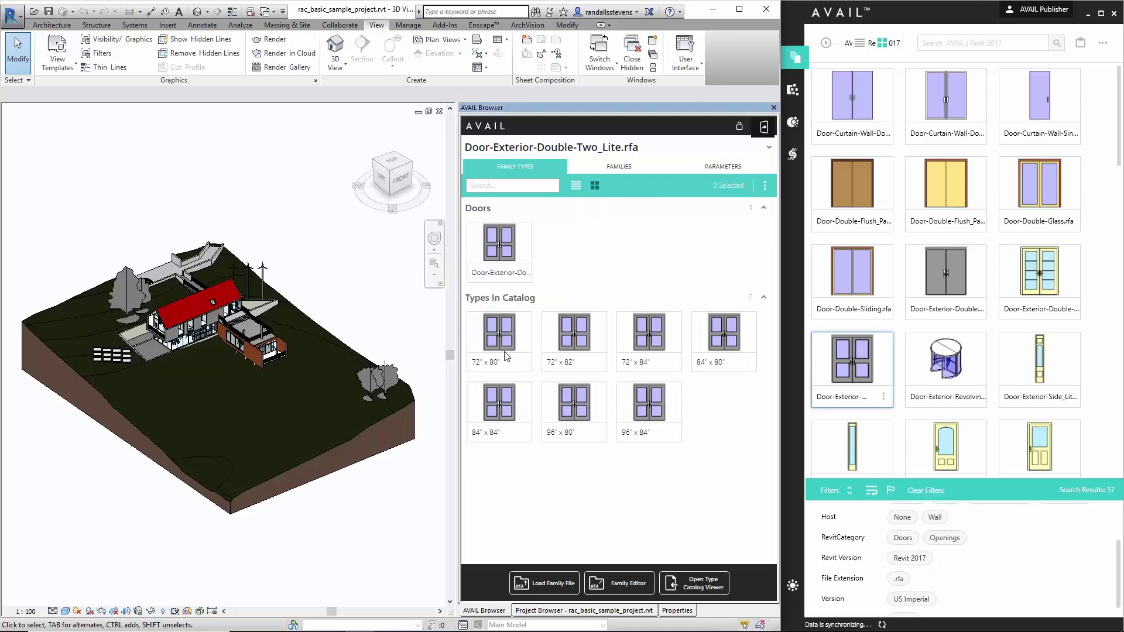
{"action": "left_click", "coordinate": [577, 187]}
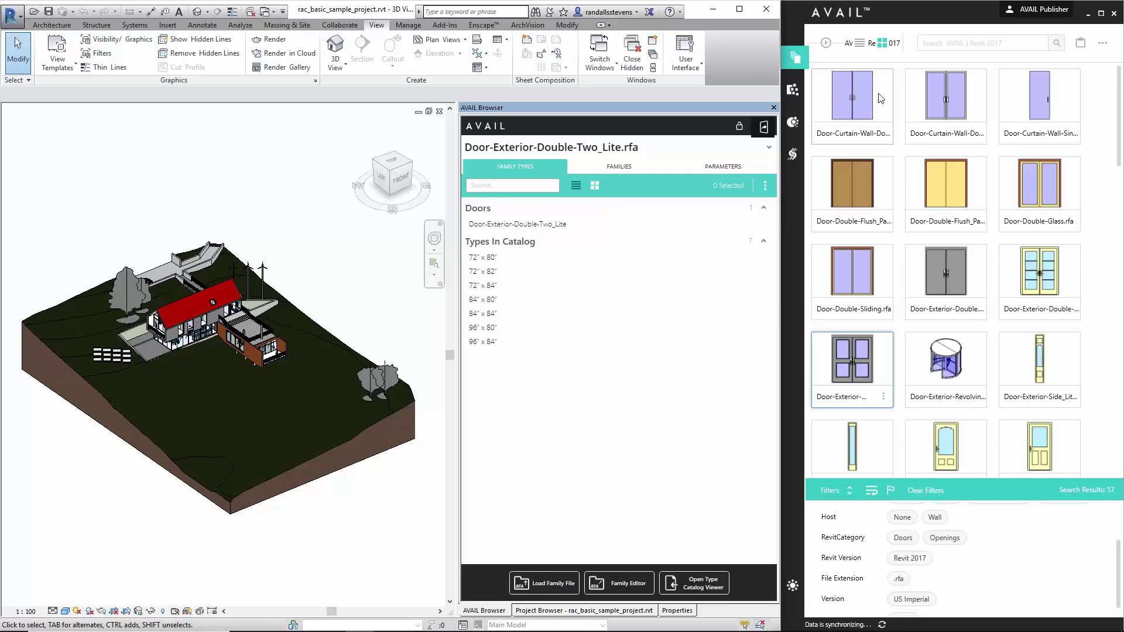
{"action": "scroll", "coordinate": [912, 528], "scroll_direction": "up", "scroll_amount": 2}
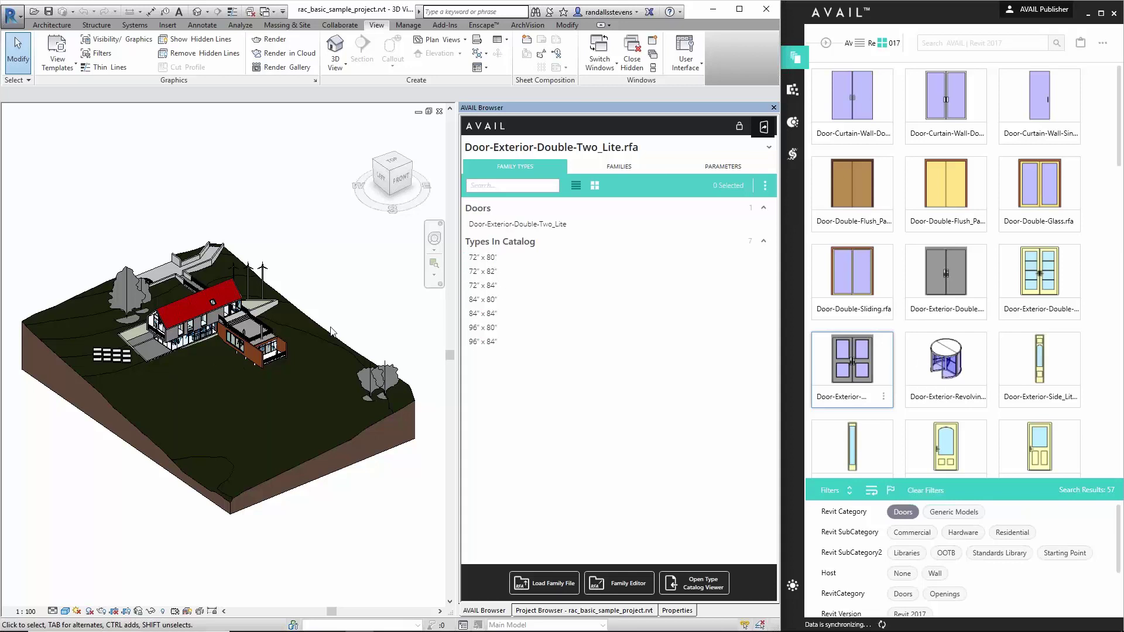
{"action": "left_click", "coordinate": [601, 166]}
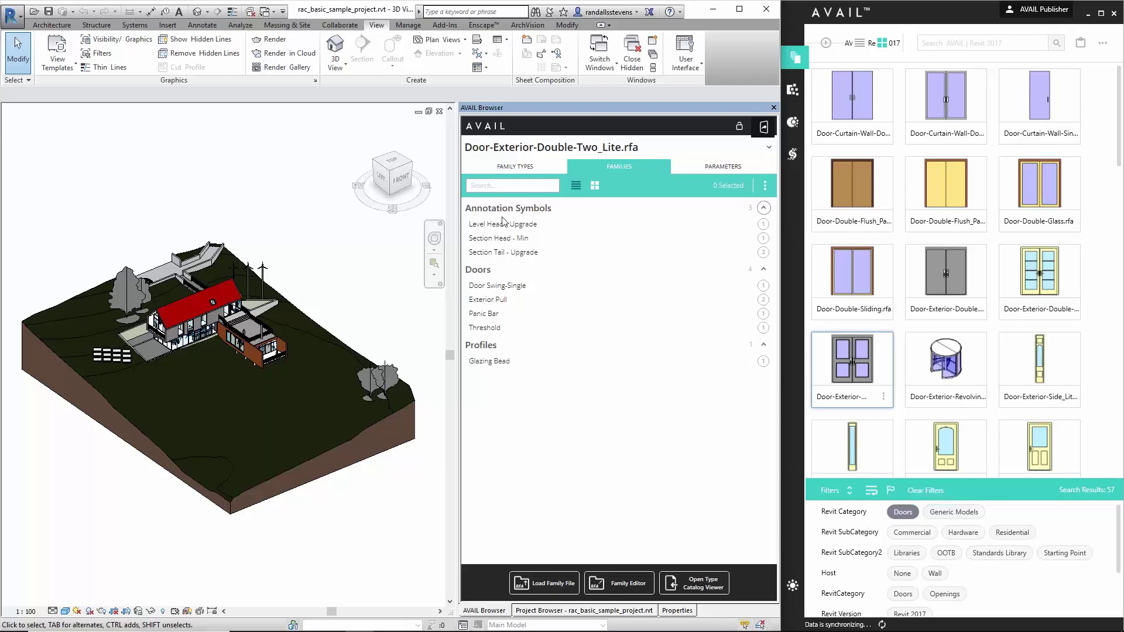
{"action": "left_click_drag", "start_coordinate": [483, 315], "coordinate": [486, 316]}
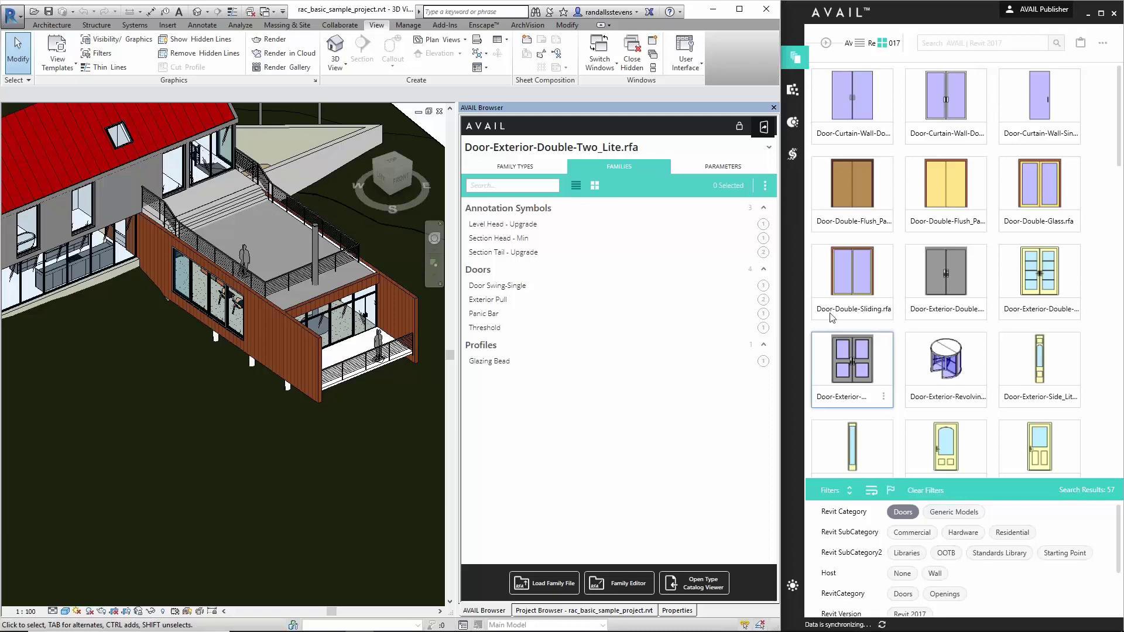
Filter the channel by Drafting Views instead of Doors, and set slightly larger view thumbnails for Flashing Detail.rvt
{"action": "left_click", "coordinate": [907, 528]}
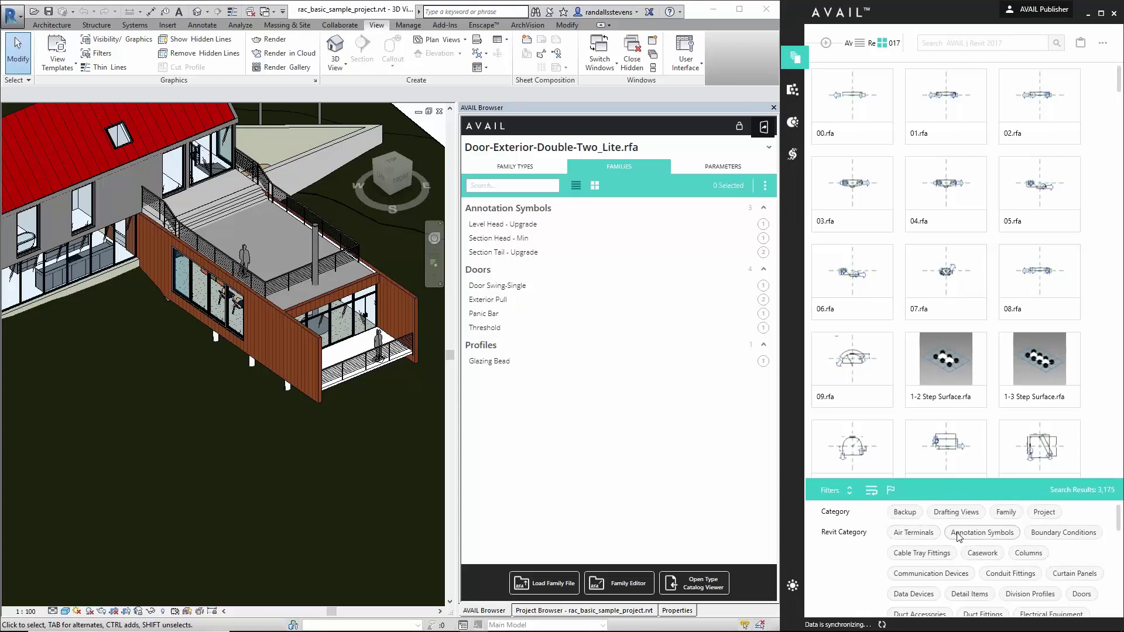
{"action": "left_click", "coordinate": [957, 513]}
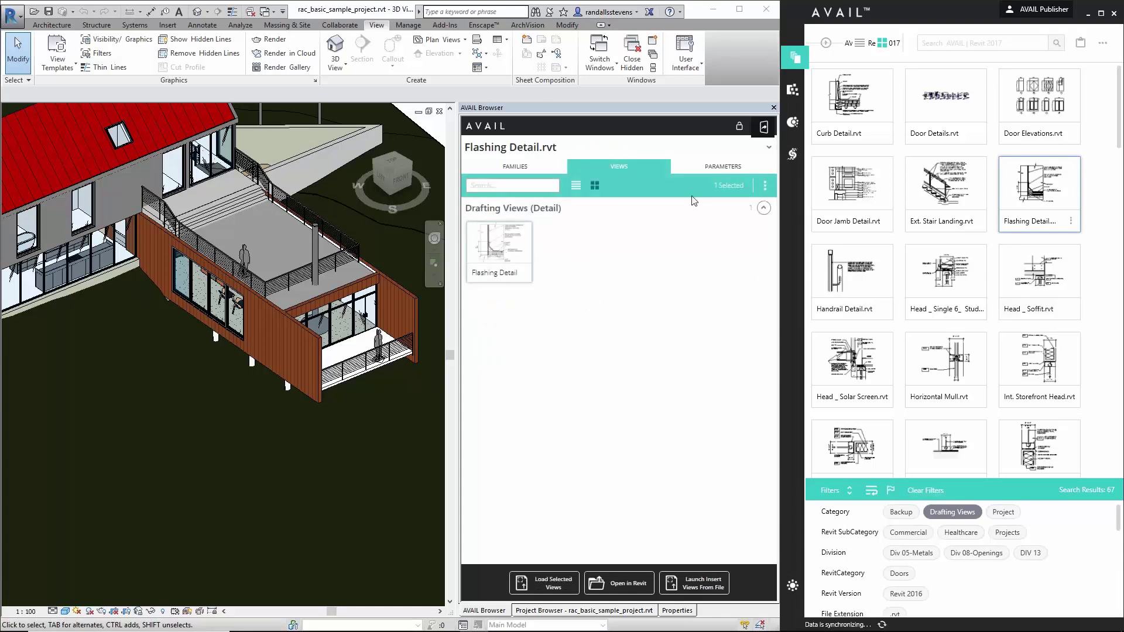
{"action": "left_click", "coordinate": [765, 185]}
{"action": "left_click", "coordinate": [736, 186]}
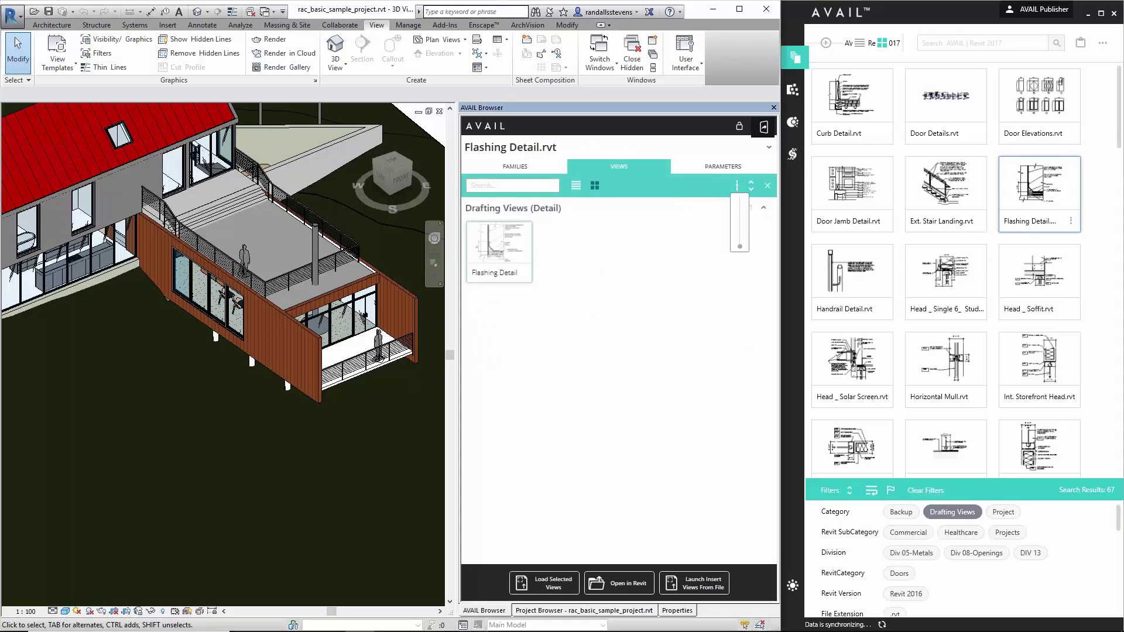
{"action": "left_click_drag", "start_coordinate": [741, 252], "coordinate": [743, 205]}
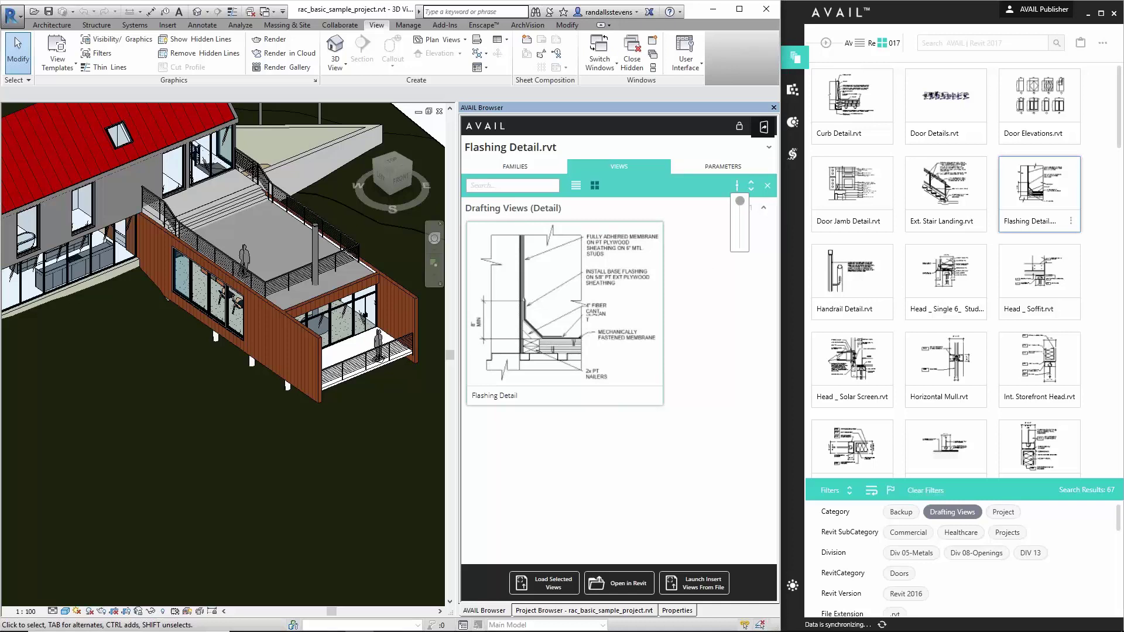
{"action": "left_click_drag", "start_coordinate": [741, 202], "coordinate": [743, 239]}
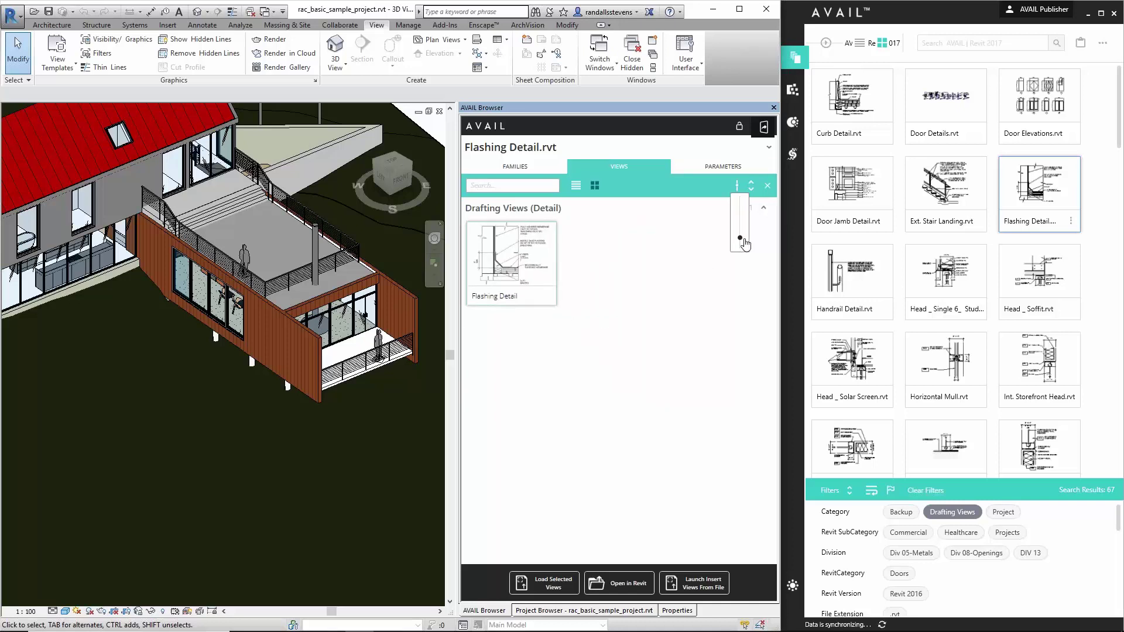
List the families in Flashing Detail.rvt and expand the Walls category to look through its wall types
{"action": "left_click", "coordinate": [519, 168]}
{"action": "scroll", "coordinate": [596, 363], "scroll_direction": "down", "scroll_amount": 10}
{"action": "scroll", "coordinate": [589, 379], "scroll_direction": "down", "scroll_amount": 5}
{"action": "scroll", "coordinate": [587, 381], "scroll_direction": "up", "scroll_amount": 2}
{"action": "scroll", "coordinate": [587, 382], "scroll_direction": "down", "scroll_amount": 5}
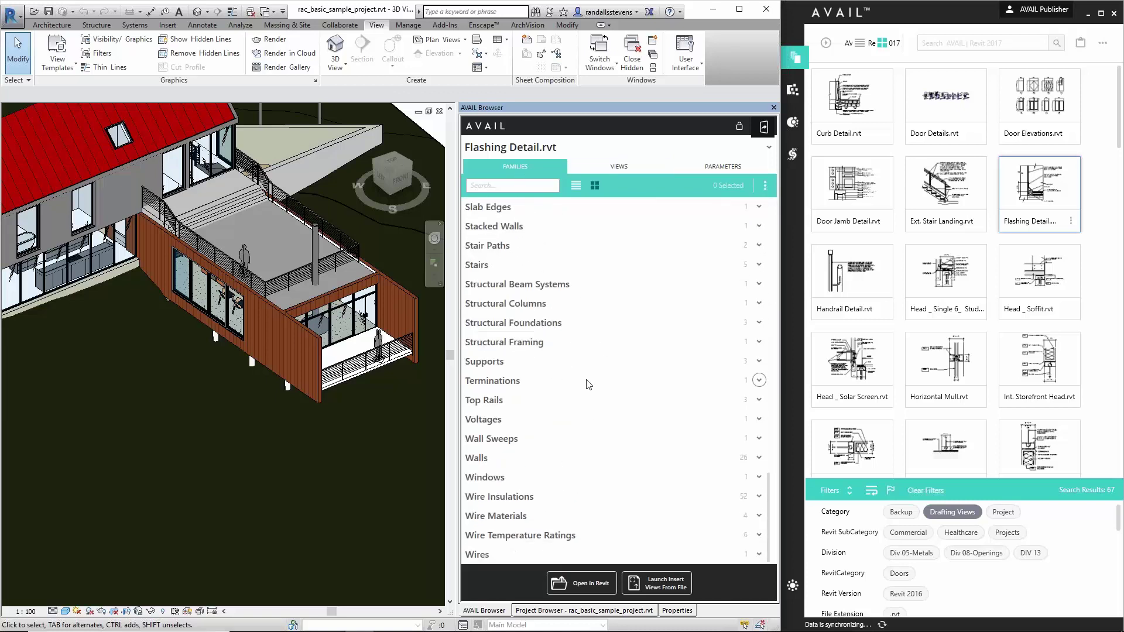
{"action": "left_click", "coordinate": [484, 458]}
{"action": "scroll", "coordinate": [604, 410], "scroll_direction": "down", "scroll_amount": 3}
{"action": "scroll", "coordinate": [612, 444], "scroll_direction": "up", "scroll_amount": 2}
{"action": "scroll", "coordinate": [607, 442], "scroll_direction": "down", "scroll_amount": 6}
{"action": "scroll", "coordinate": [617, 383], "scroll_direction": "down", "scroll_amount": 3}
{"action": "scroll", "coordinate": [620, 394], "scroll_direction": "up", "scroll_amount": 6}
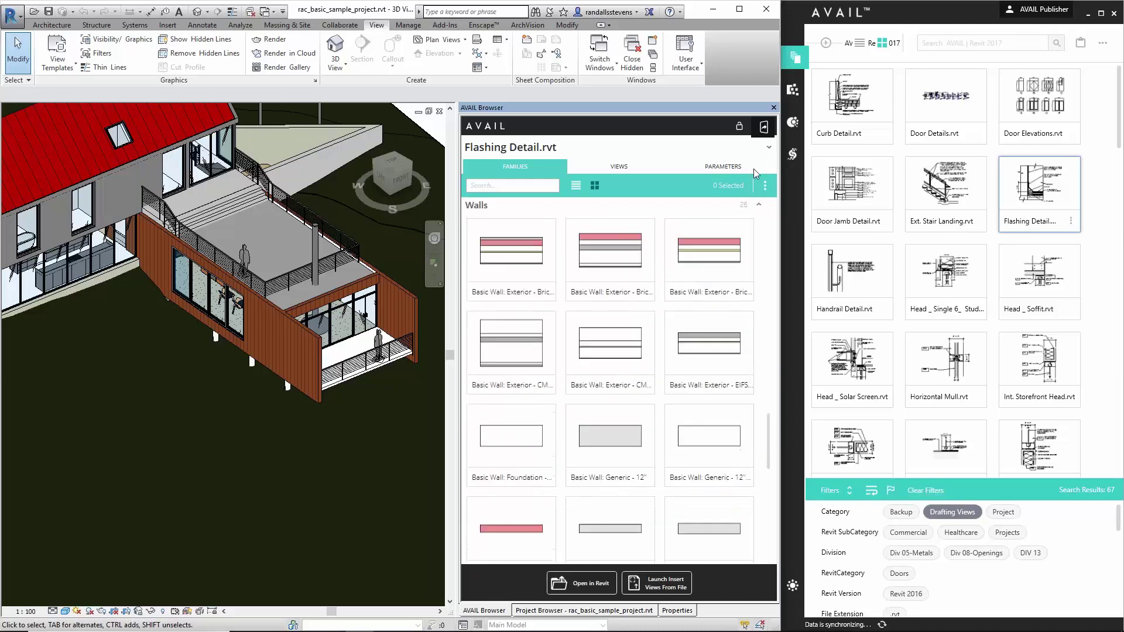
{"action": "scroll", "coordinate": [630, 322], "scroll_direction": "up", "scroll_amount": 2}
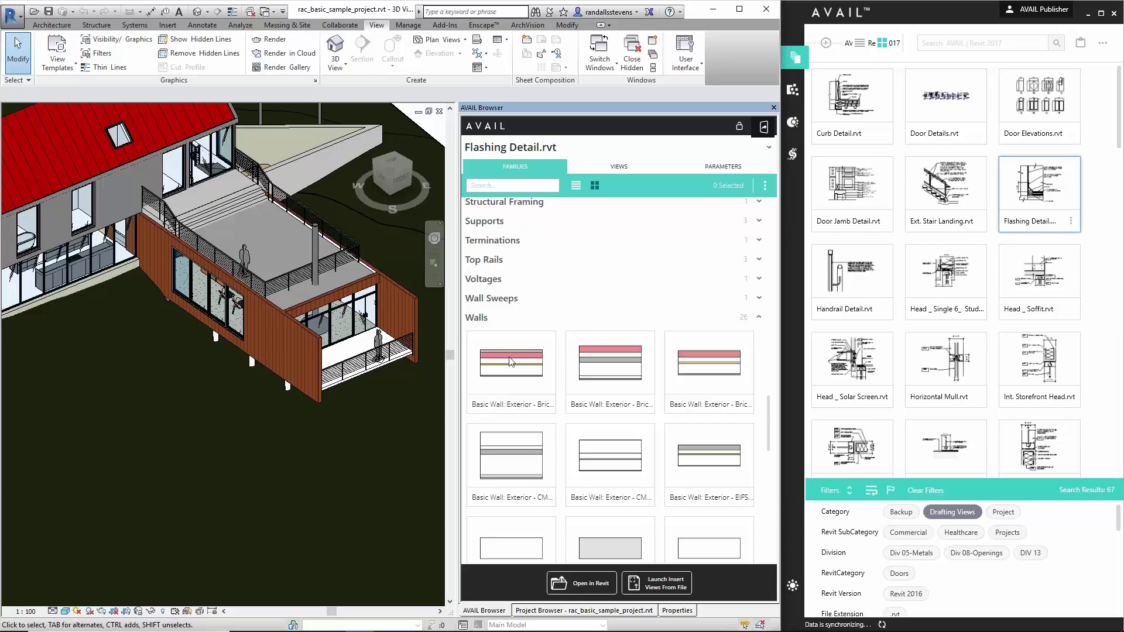
Load the Exterior - Brick and CMU on MTL. Stud wall type and draw two connected wall segments beside the house
{"action": "left_click", "coordinate": [506, 366]}
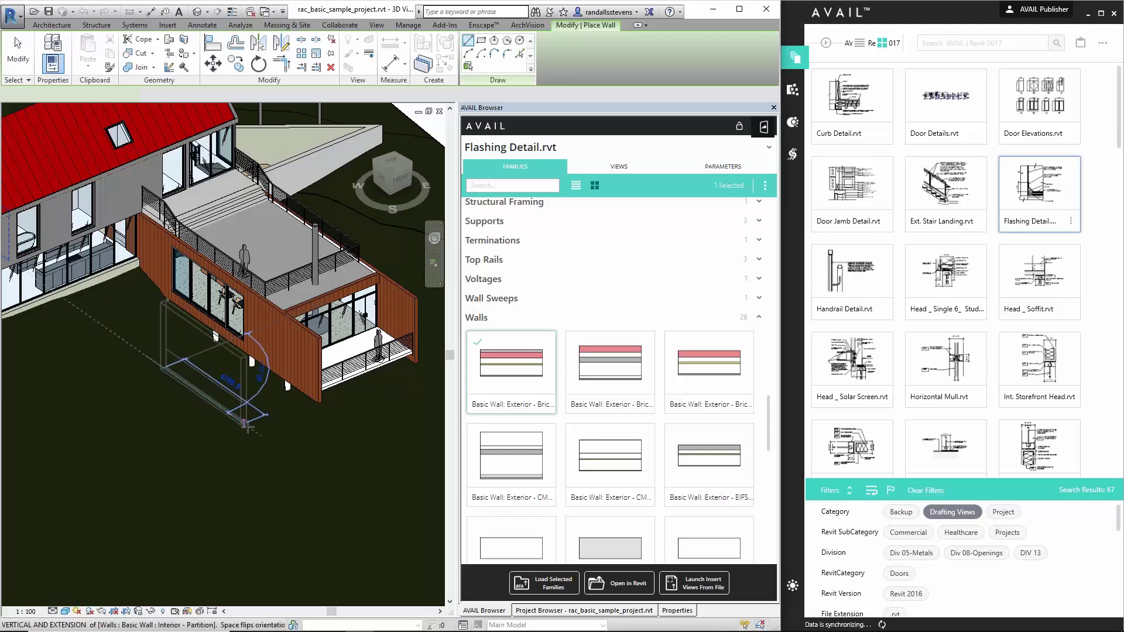
{"action": "left_click", "coordinate": [253, 431]}
{"action": "left_click", "coordinate": [164, 483]}
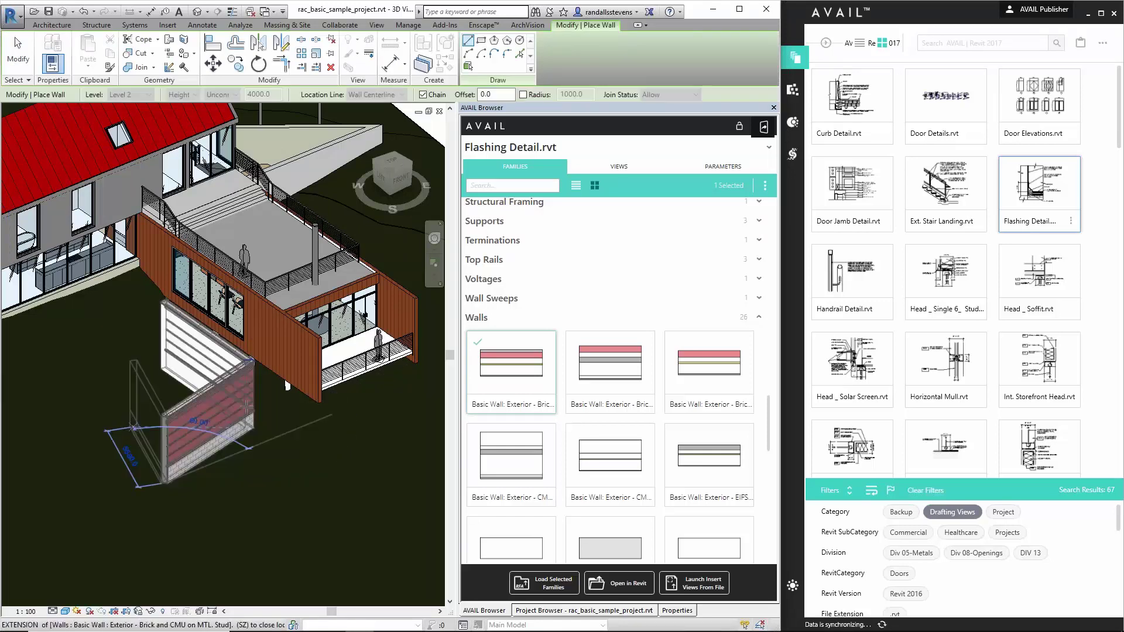
{"action": "key", "text": "Escape"}
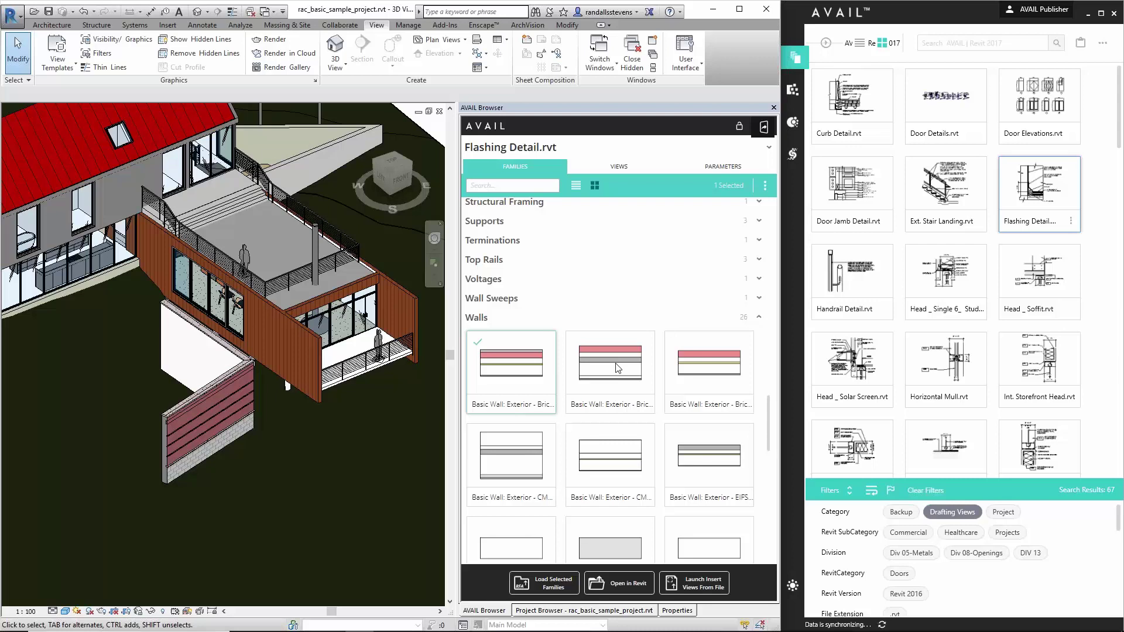
Return to the drafting views, browse Curb Detail.rvt and Head _ Solar Screen.rvt, and select Door Jamb Detail.rvt
{"action": "scroll", "coordinate": [617, 367], "scroll_direction": "down", "scroll_amount": 1}
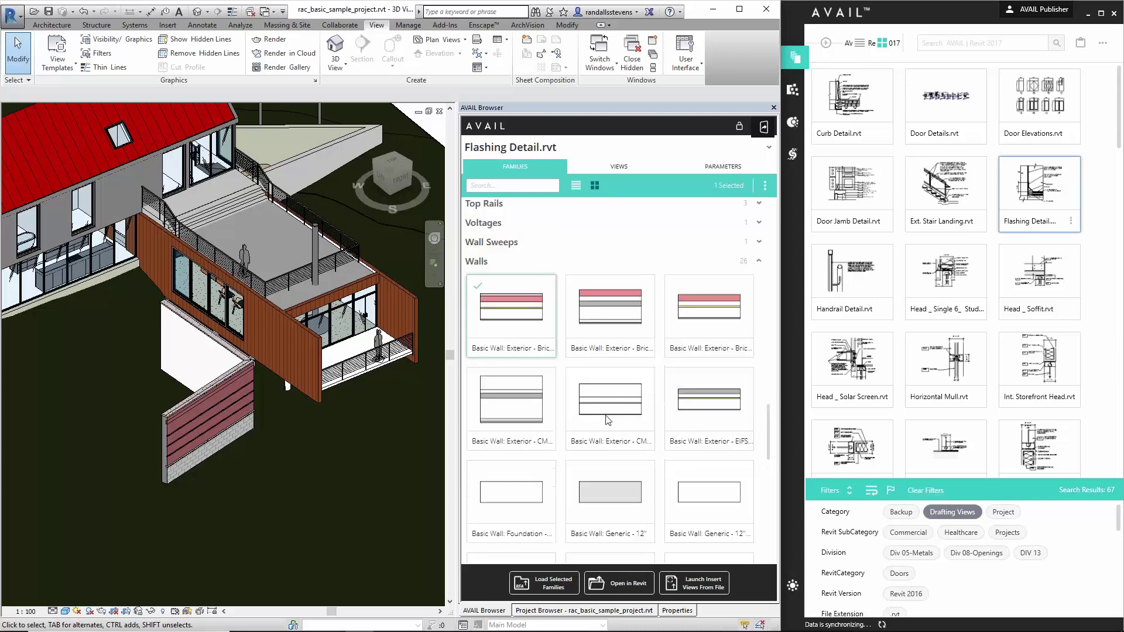
{"action": "scroll", "coordinate": [594, 419], "scroll_direction": "down", "scroll_amount": 2}
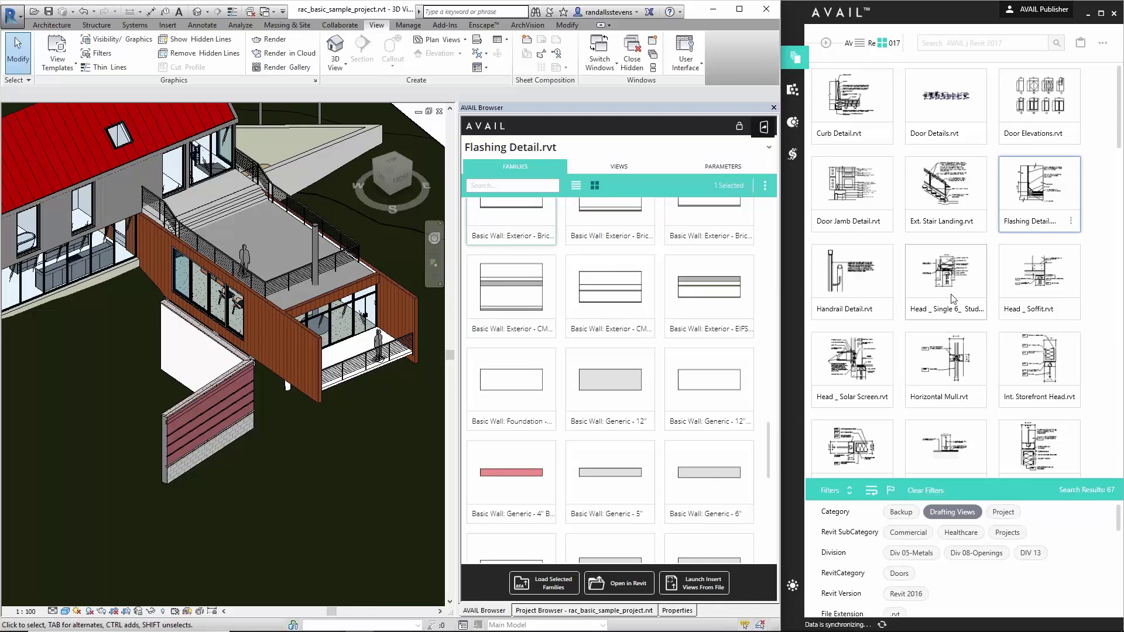
{"action": "left_click", "coordinate": [622, 165]}
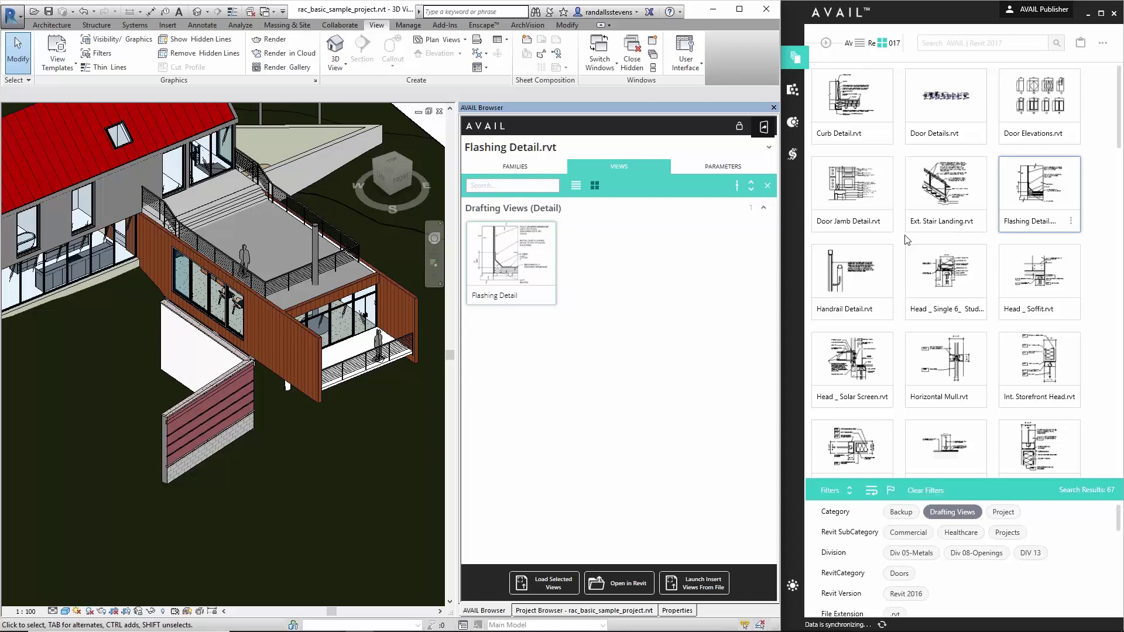
{"action": "left_click", "coordinate": [854, 109]}
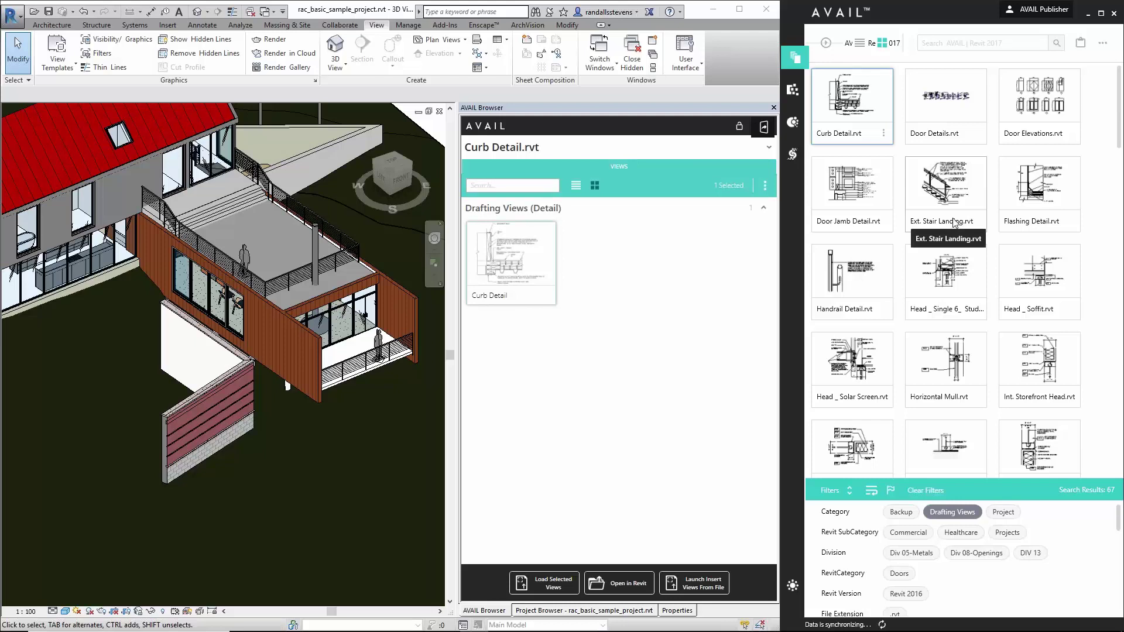
{"action": "left_click", "coordinate": [862, 376]}
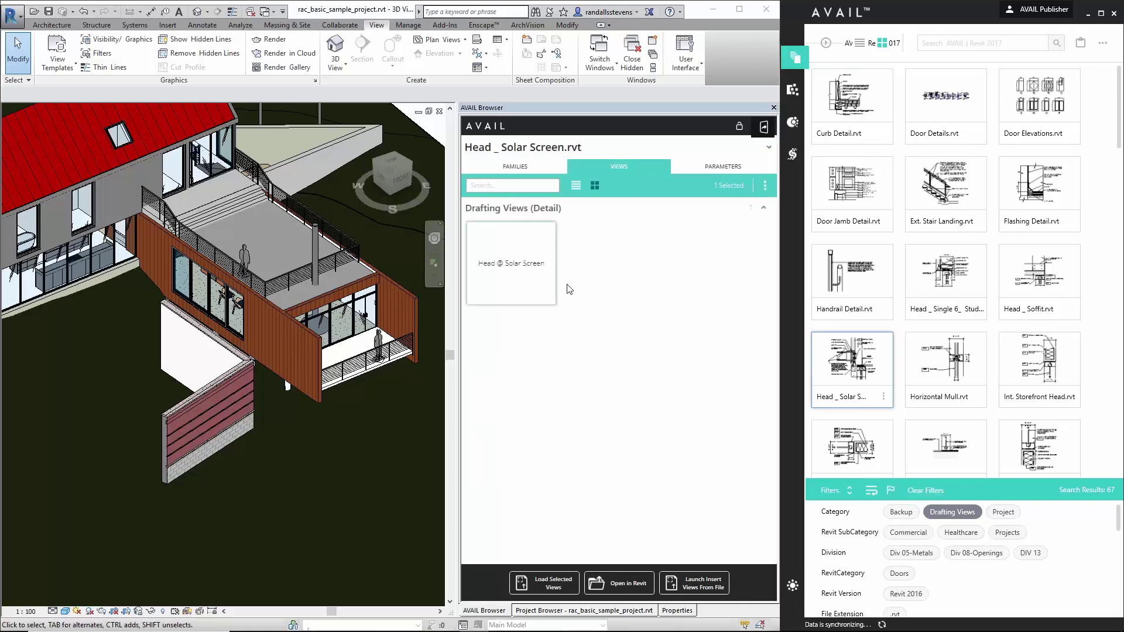
{"action": "left_click", "coordinate": [869, 193]}
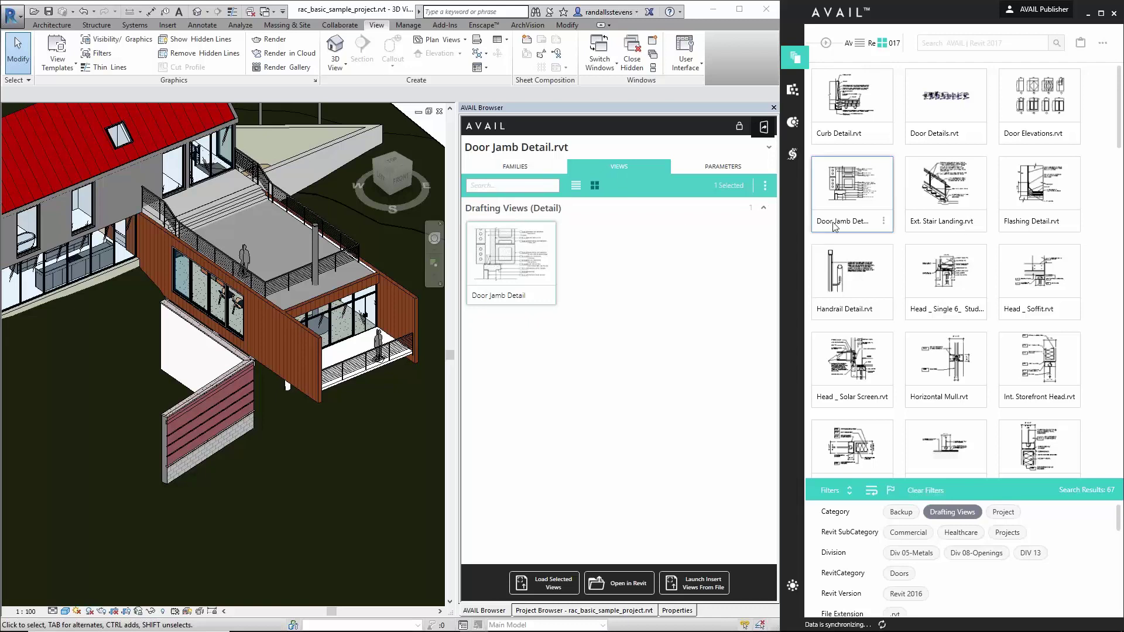
Preview the Door Jamb Detail drafting view, inspect its notes up close, and close the preview
{"action": "right_click", "coordinate": [501, 260]}
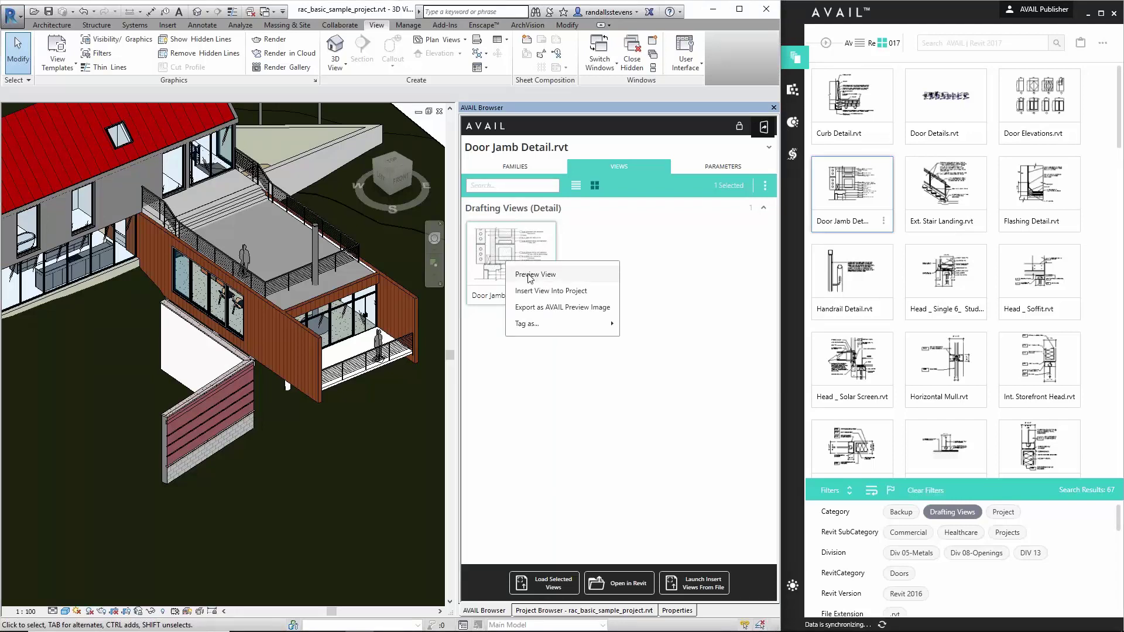
{"action": "left_click", "coordinate": [530, 276]}
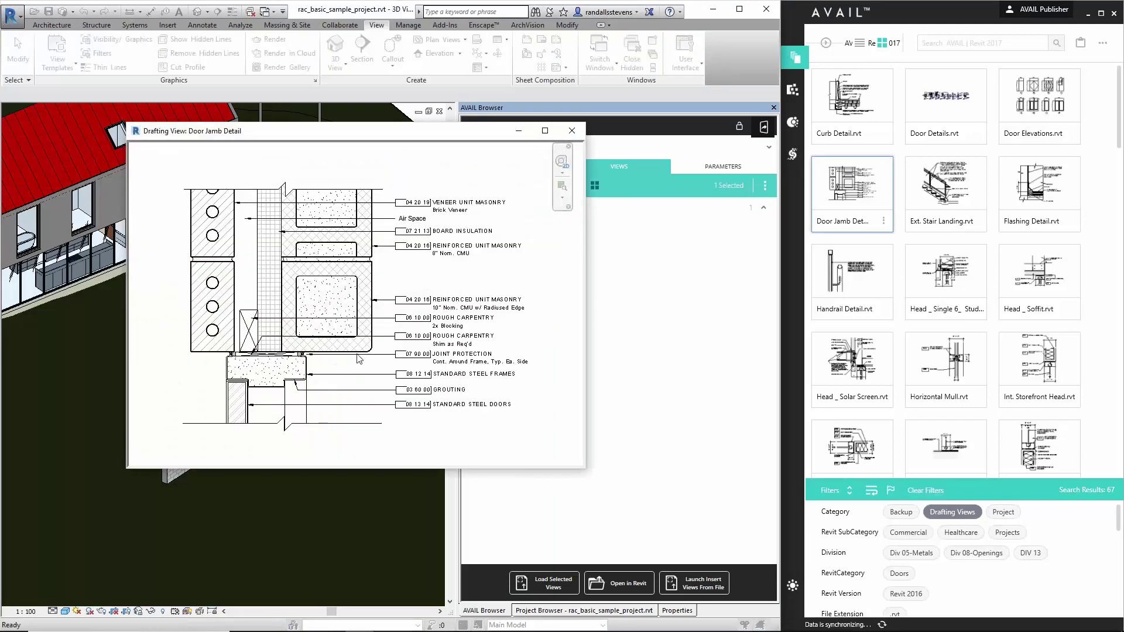
{"action": "scroll", "coordinate": [324, 345], "scroll_direction": "up", "scroll_amount": 2}
{"action": "scroll", "coordinate": [323, 334], "scroll_direction": "down", "scroll_amount": 2}
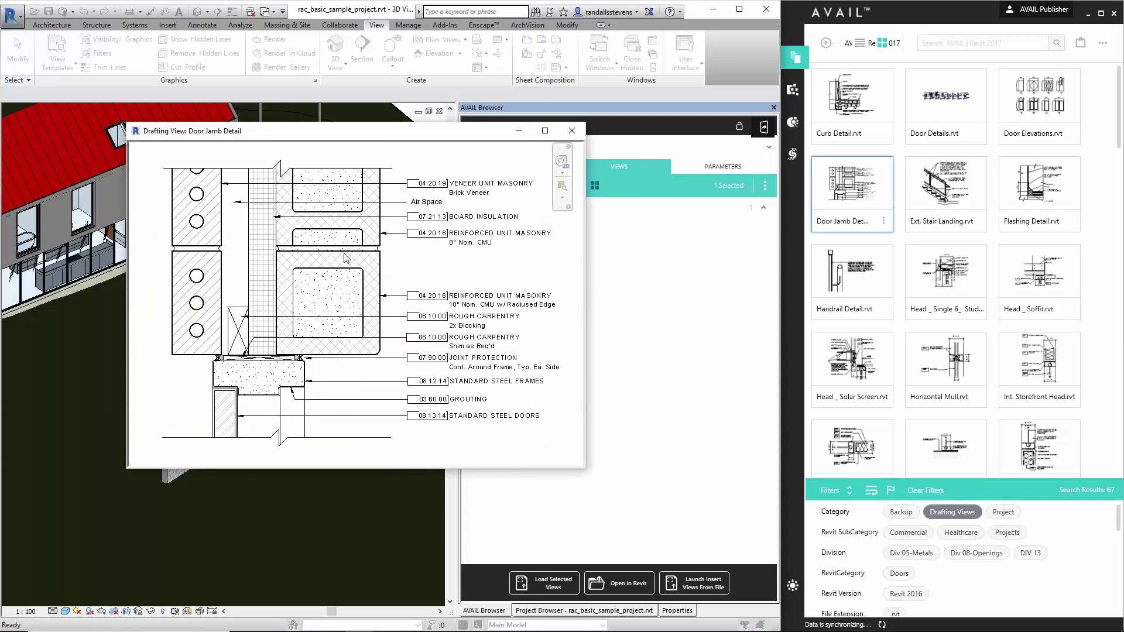
{"action": "scroll", "coordinate": [320, 330], "scroll_direction": "up", "scroll_amount": 4}
{"action": "scroll", "coordinate": [320, 330], "scroll_direction": "down", "scroll_amount": 4}
{"action": "left_click", "coordinate": [572, 131]}
Create a new sheet in the project with the A1 metric title block
{"action": "left_click", "coordinate": [583, 610]}
{"action": "right_click", "coordinate": [503, 532]}
{"action": "left_click", "coordinate": [539, 541]}
{"action": "left_click", "coordinate": [413, 453]}
Insert the Door Jamb Detail drafting view from the AVAIL Browser and place it in the sheet's upper-right area
{"action": "left_click", "coordinate": [484, 610]}
{"action": "left_click_drag", "start_coordinate": [511, 264], "coordinate": [312, 255]}
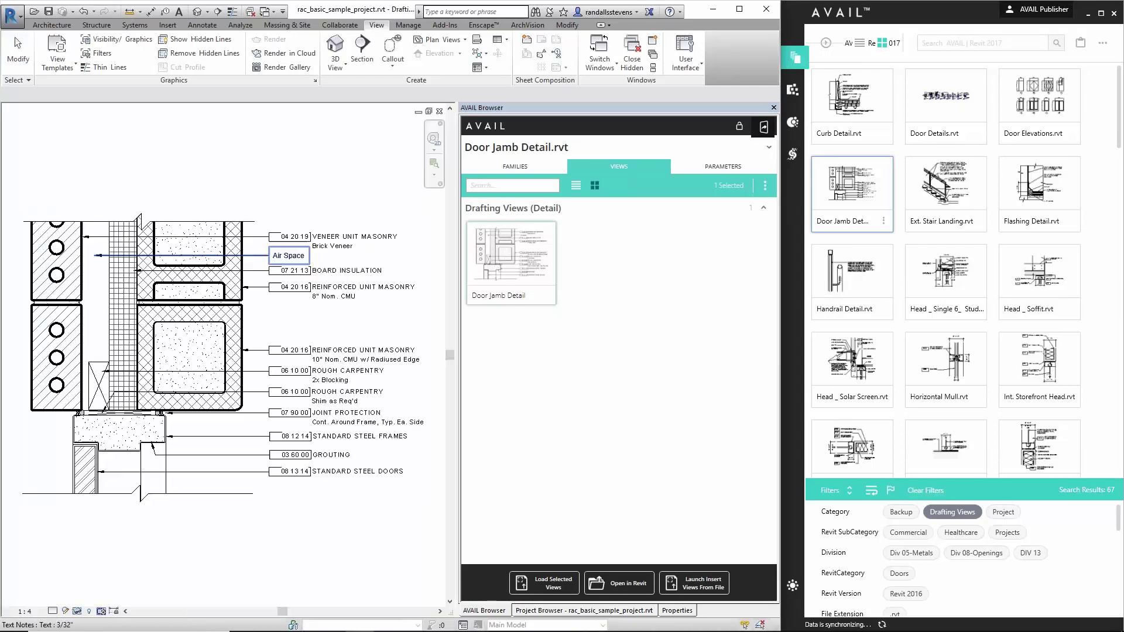
{"action": "left_click", "coordinate": [315, 275]}
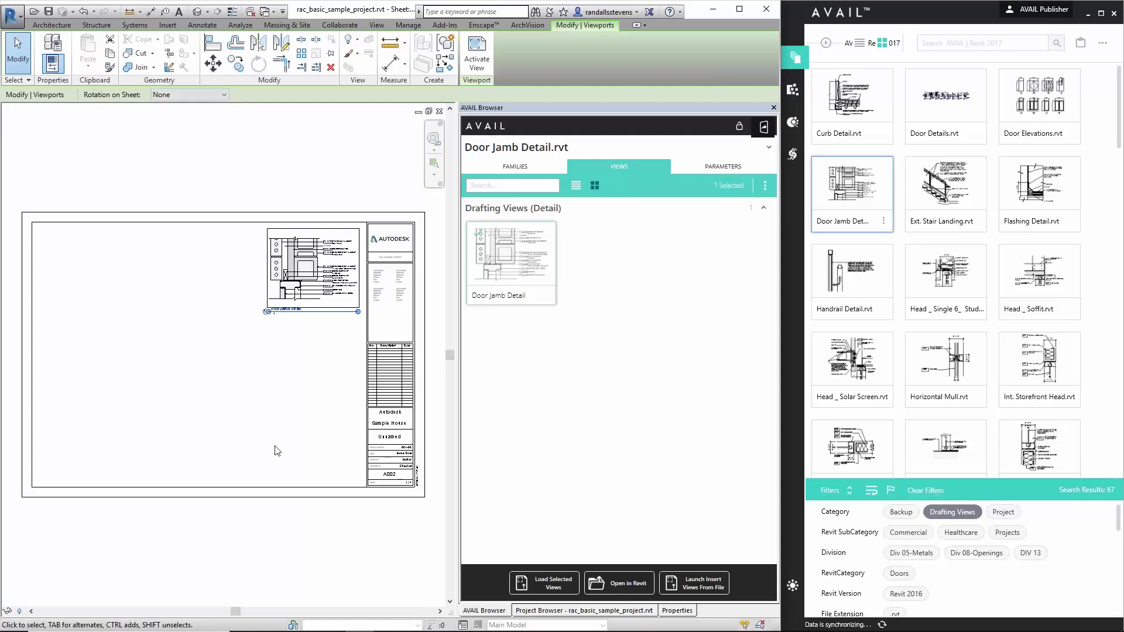
{"action": "scroll", "coordinate": [338, 294], "scroll_direction": "up", "scroll_amount": 4}
{"action": "scroll", "coordinate": [310, 375], "scroll_direction": "down", "scroll_amount": 2}
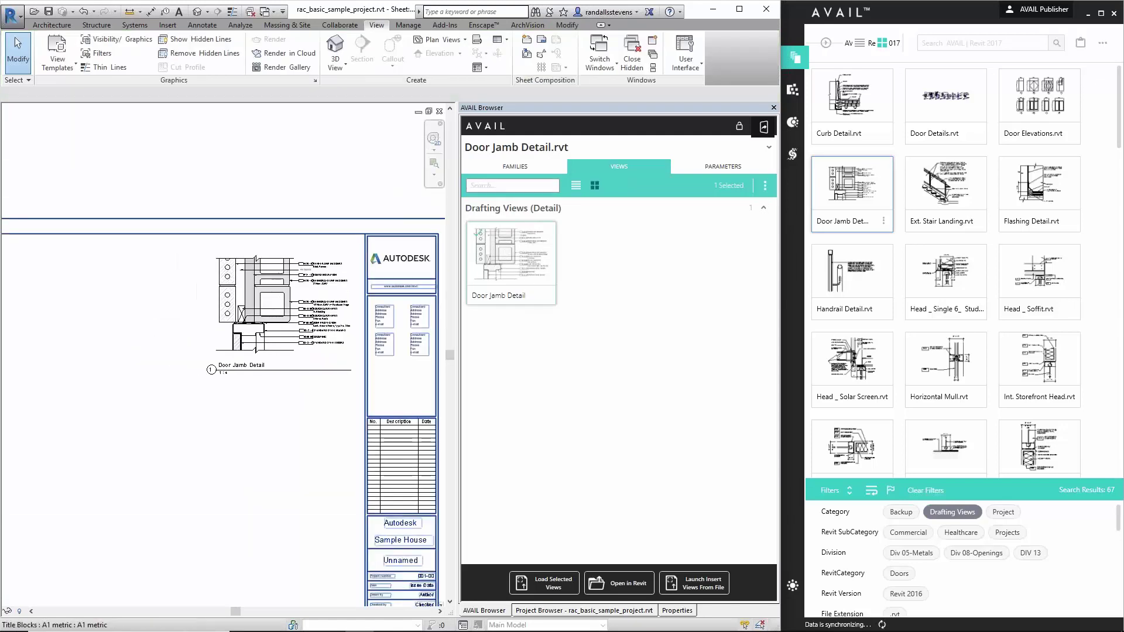
Examine the family categories contained in Door Jamb Detail.rvt
{"action": "left_click", "coordinate": [514, 167]}
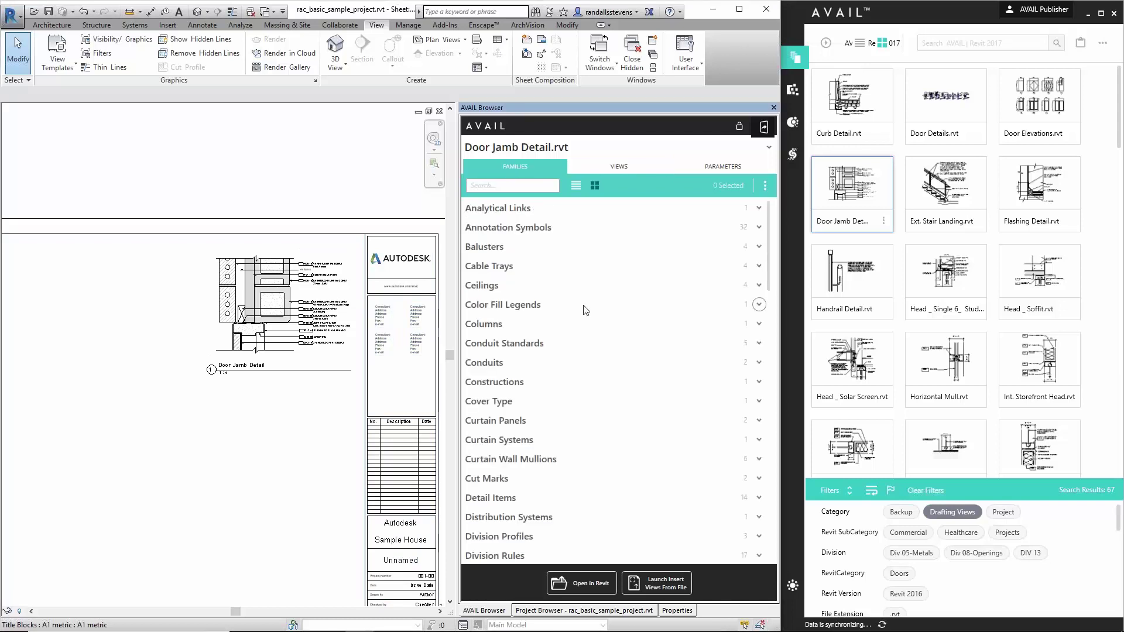
{"action": "scroll", "coordinate": [597, 385], "scroll_direction": "down", "scroll_amount": 1}
{"action": "scroll", "coordinate": [591, 363], "scroll_direction": "down", "scroll_amount": 4}
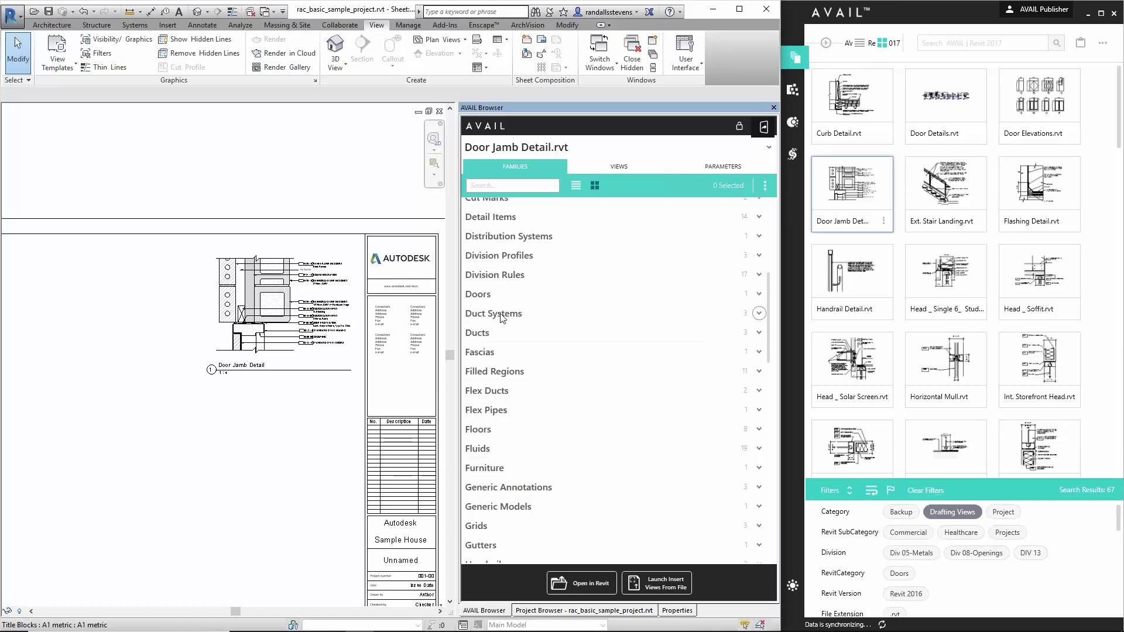
{"action": "scroll", "coordinate": [529, 424], "scroll_direction": "down", "scroll_amount": 10}
{"action": "scroll", "coordinate": [555, 438], "scroll_direction": "down", "scroll_amount": 5}
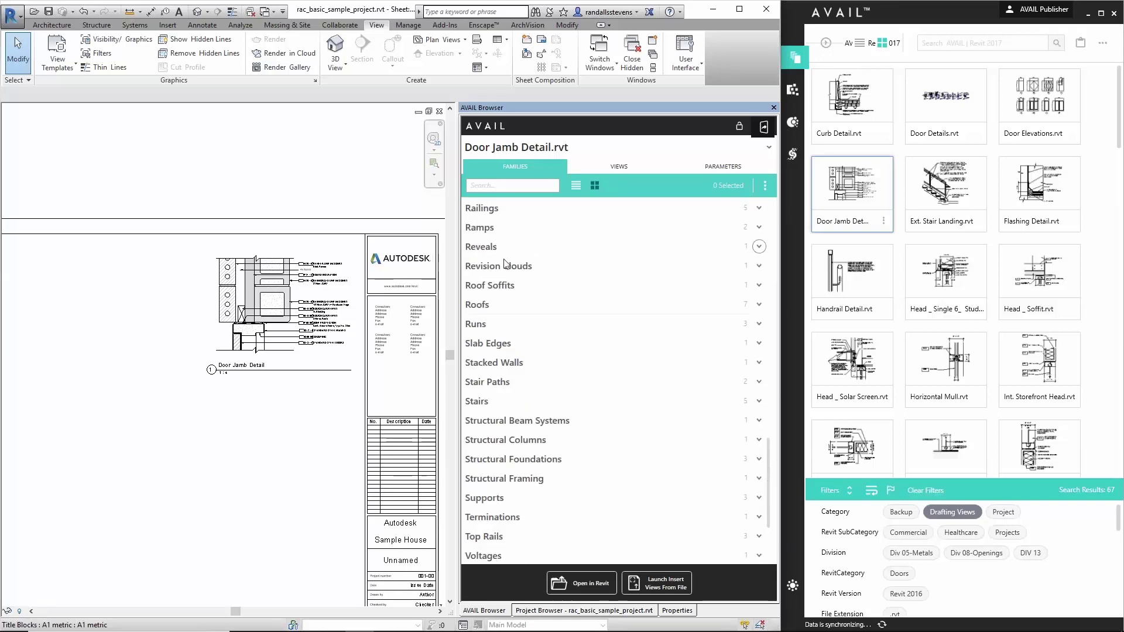
{"action": "scroll", "coordinate": [644, 410], "scroll_direction": "down", "scroll_amount": 3}
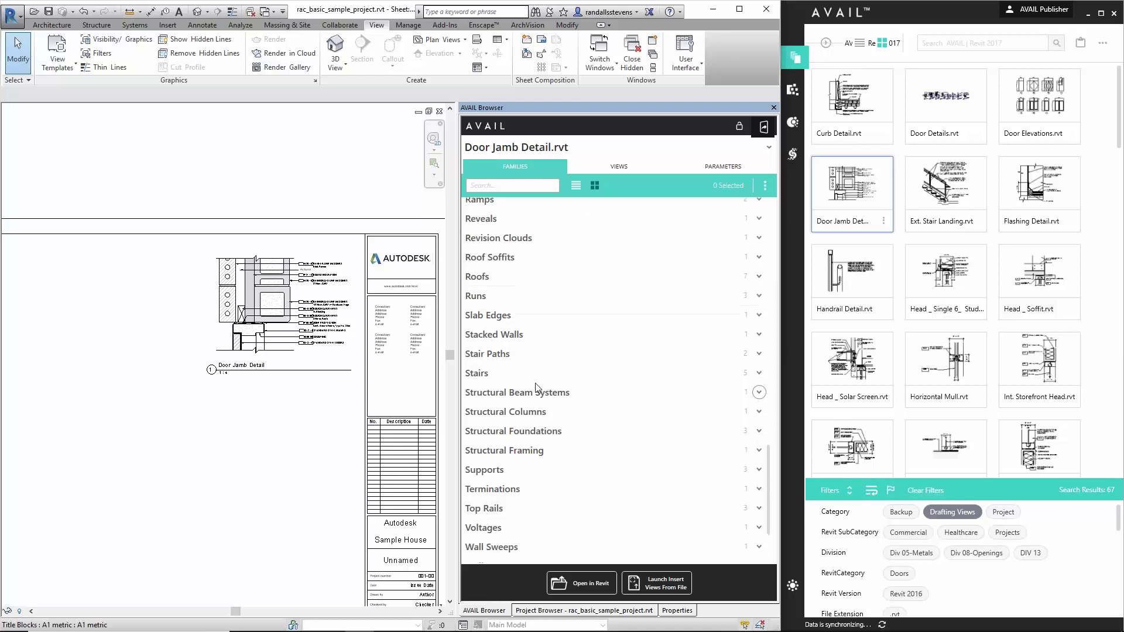
{"action": "scroll", "coordinate": [755, 422], "scroll_direction": "up", "scroll_amount": 9}
Tag the Door Jamb Detail drafting view as Display This and reload Door Jamb Detail.rvt in the AVAIL Browser
{"action": "left_click", "coordinate": [609, 163]}
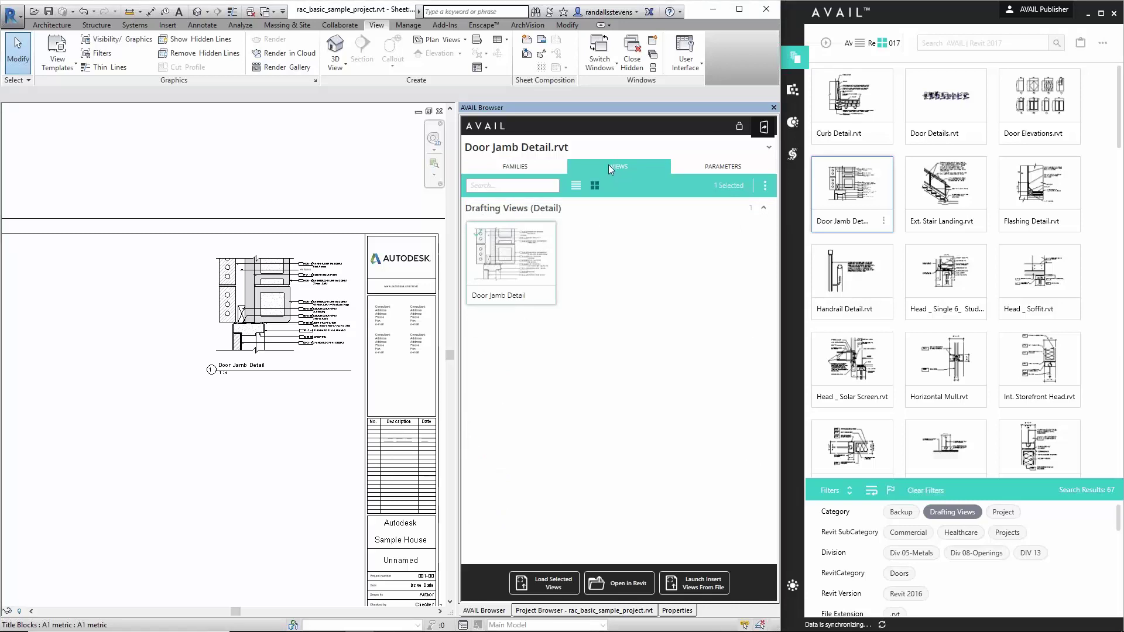
{"action": "right_click", "coordinate": [507, 259]}
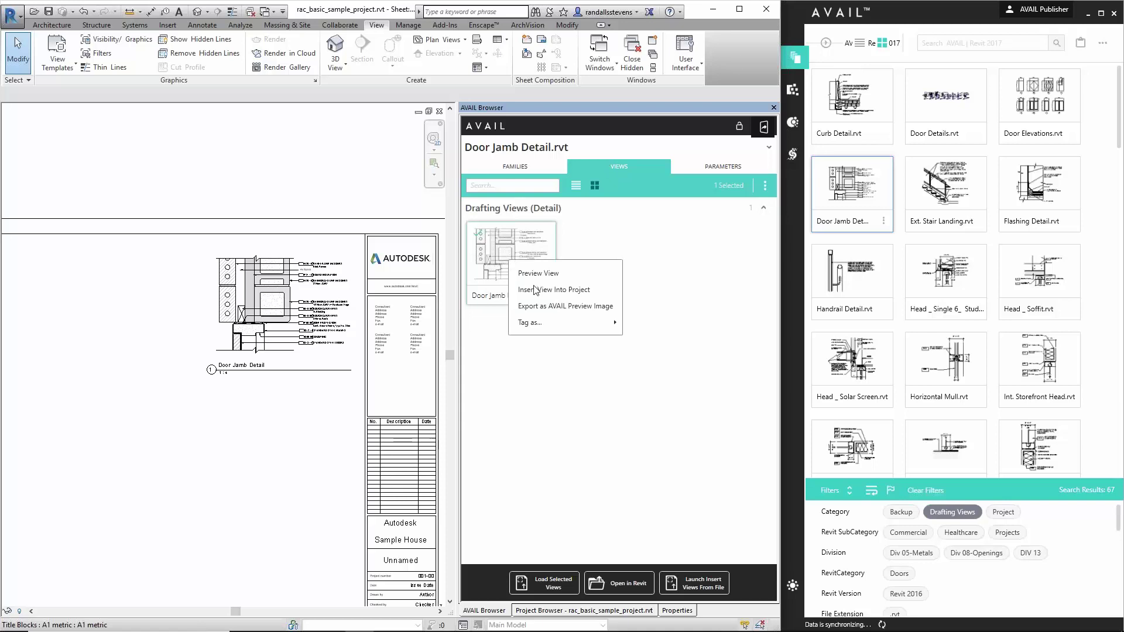
{"action": "mouse_move", "coordinate": [530, 324]}
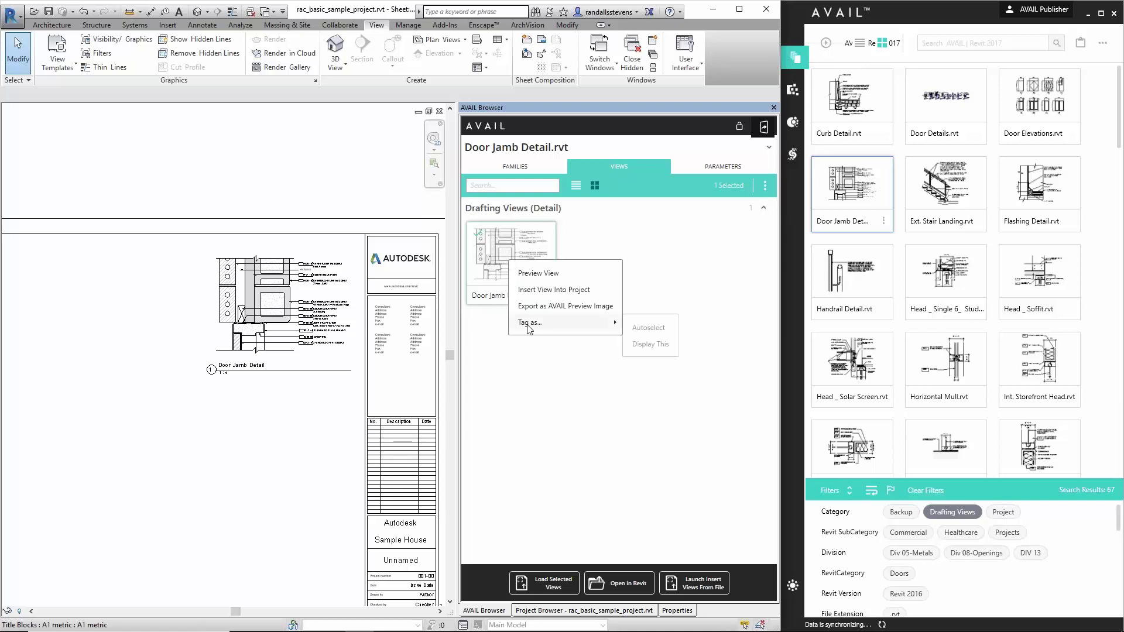
{"action": "left_click", "coordinate": [652, 346]}
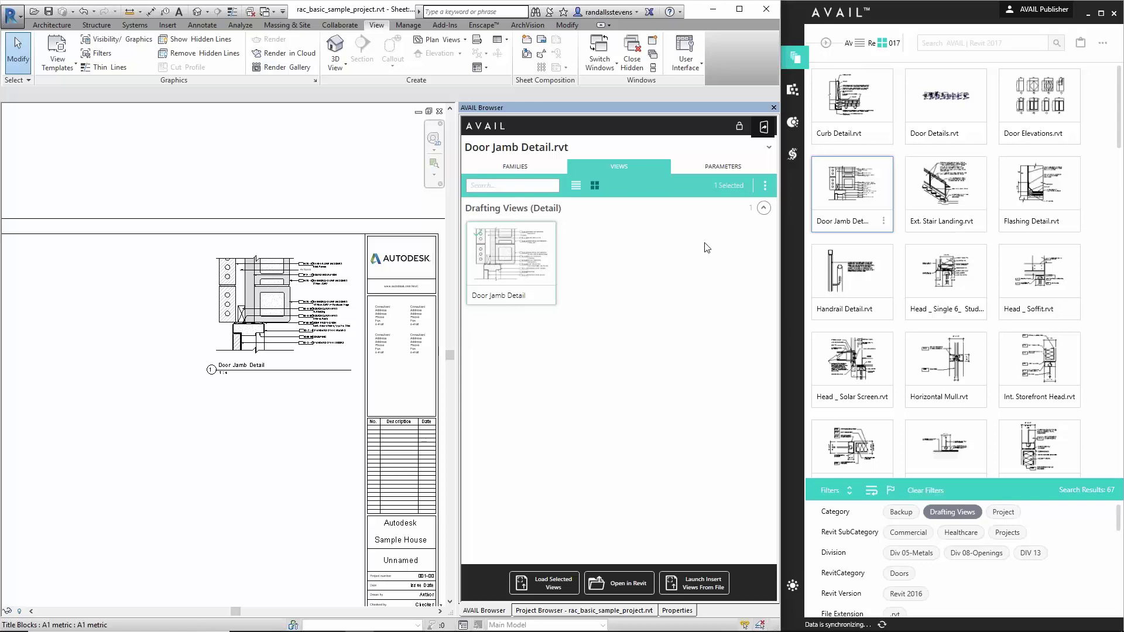
{"action": "left_click", "coordinate": [950, 186]}
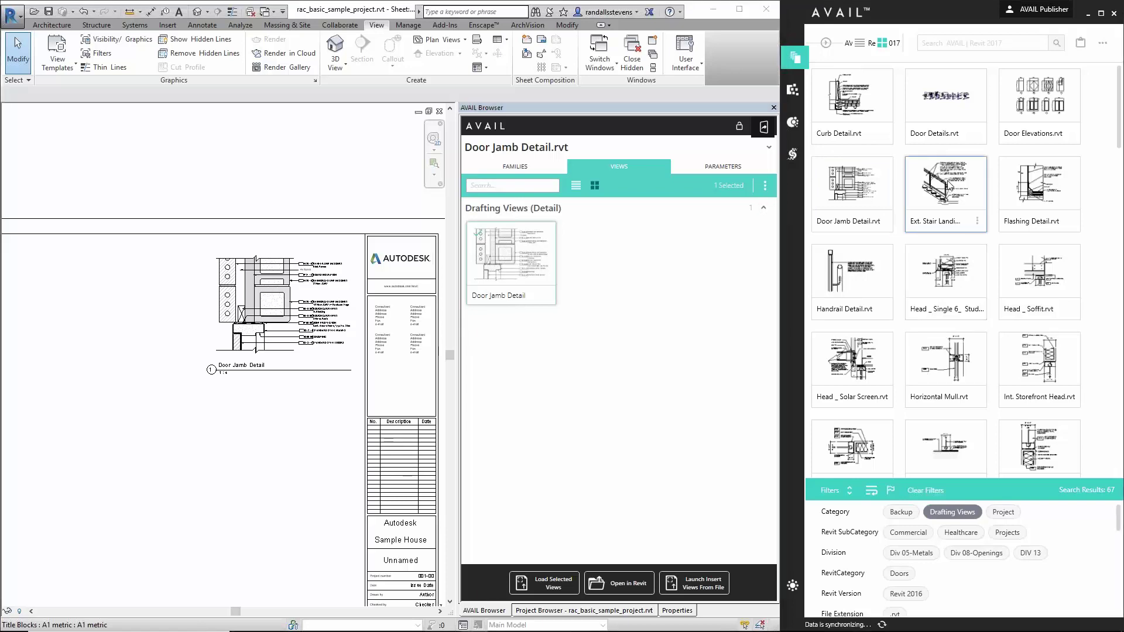
{"action": "left_click", "coordinate": [848, 184]}
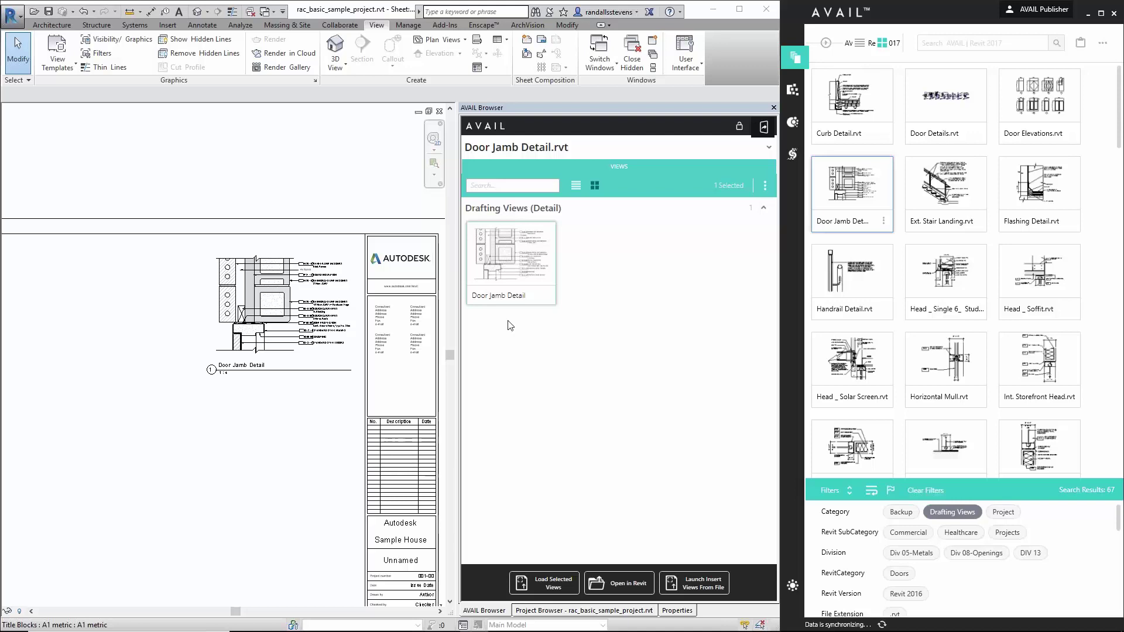
Search the AVAIL | Revit 2017 library for "system" and load System Families_2017.rvt into the AVAIL Browser
{"action": "scroll", "coordinate": [934, 388], "scroll_direction": "down", "scroll_amount": 15}
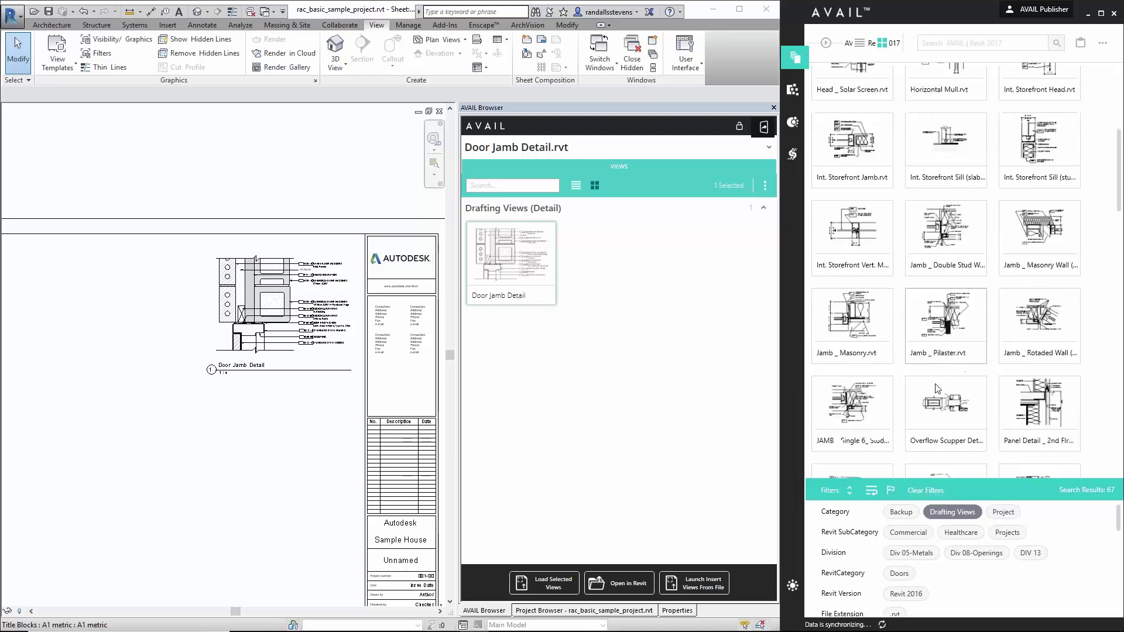
{"action": "scroll", "coordinate": [943, 413], "scroll_direction": "down", "scroll_amount": 10}
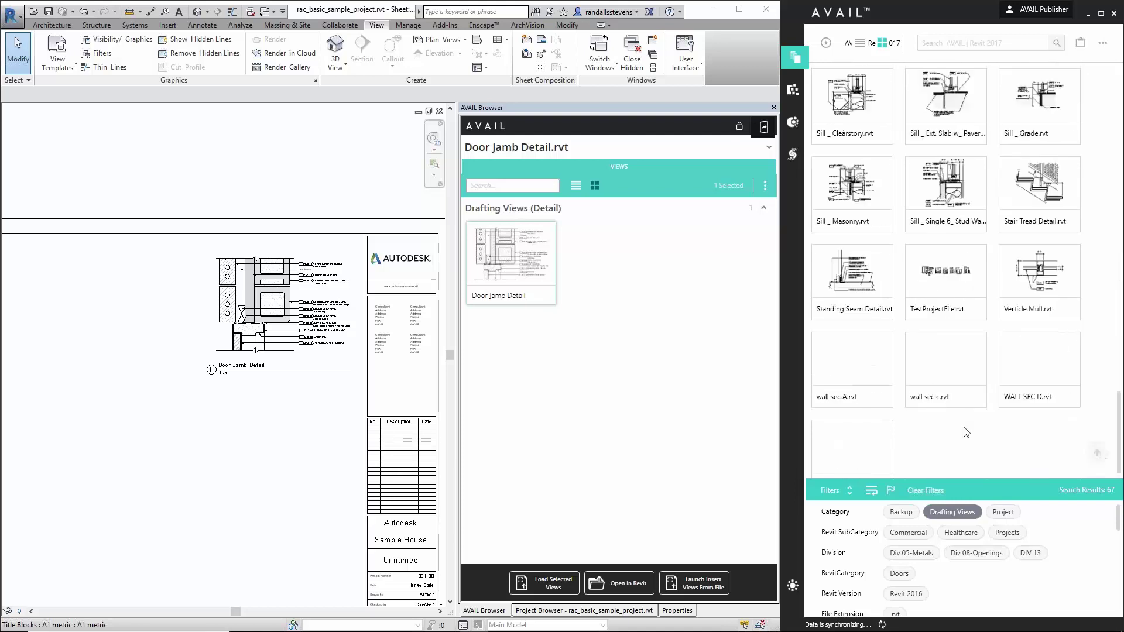
{"action": "scroll", "coordinate": [966, 426], "scroll_direction": "up", "scroll_amount": 1}
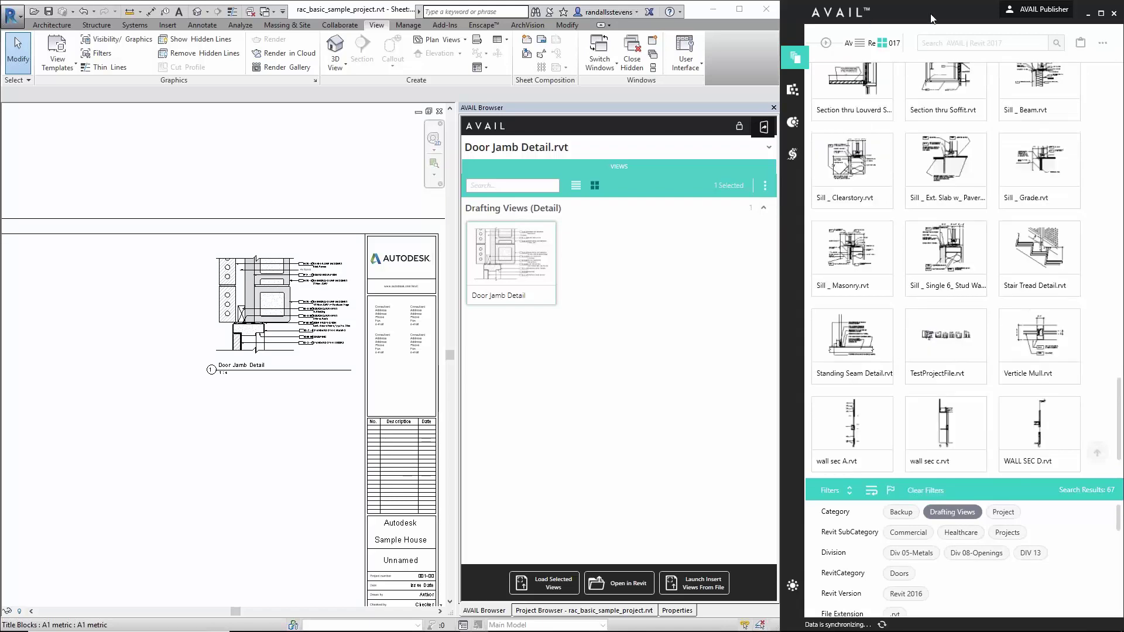
{"action": "left_click_drag", "start_coordinate": [930, 20], "coordinate": [389, 83]}
{"action": "left_click", "coordinate": [945, 107]}
{"action": "type", "text": "system"}
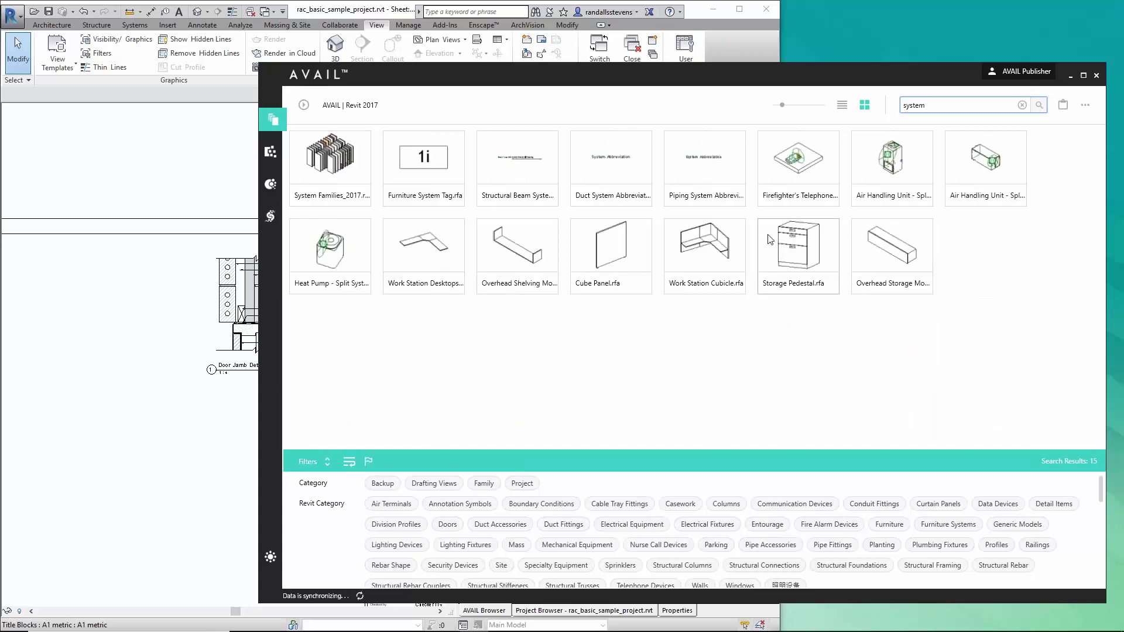
{"action": "left_click_drag", "start_coordinate": [519, 75], "coordinate": [1121, 76]}
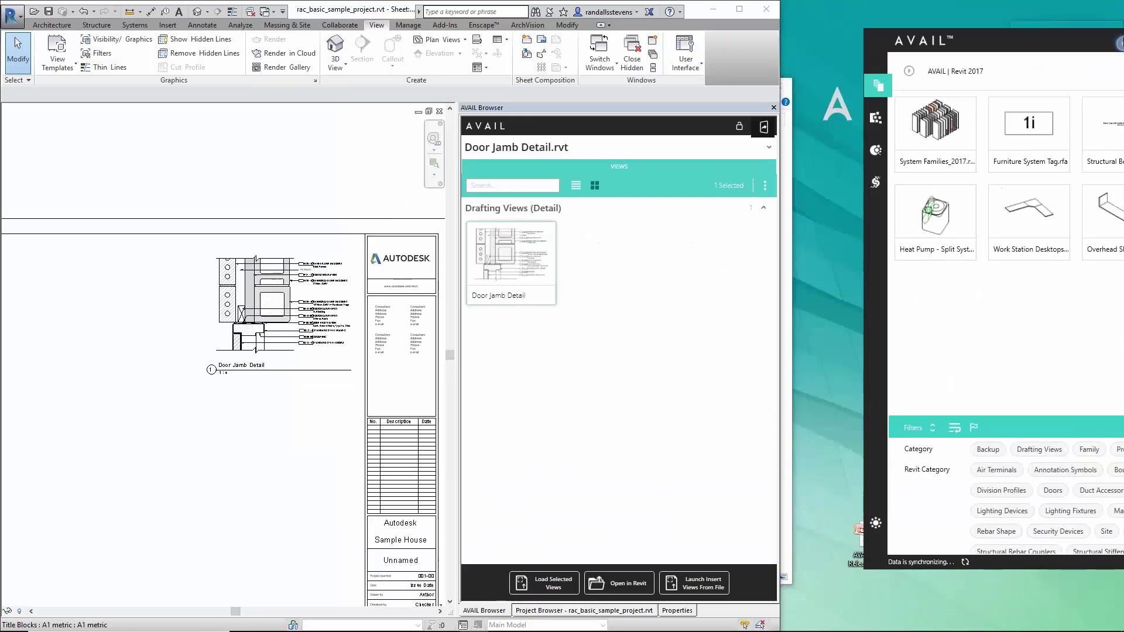
{"action": "left_click_drag", "start_coordinate": [848, 99], "coordinate": [588, 333]}
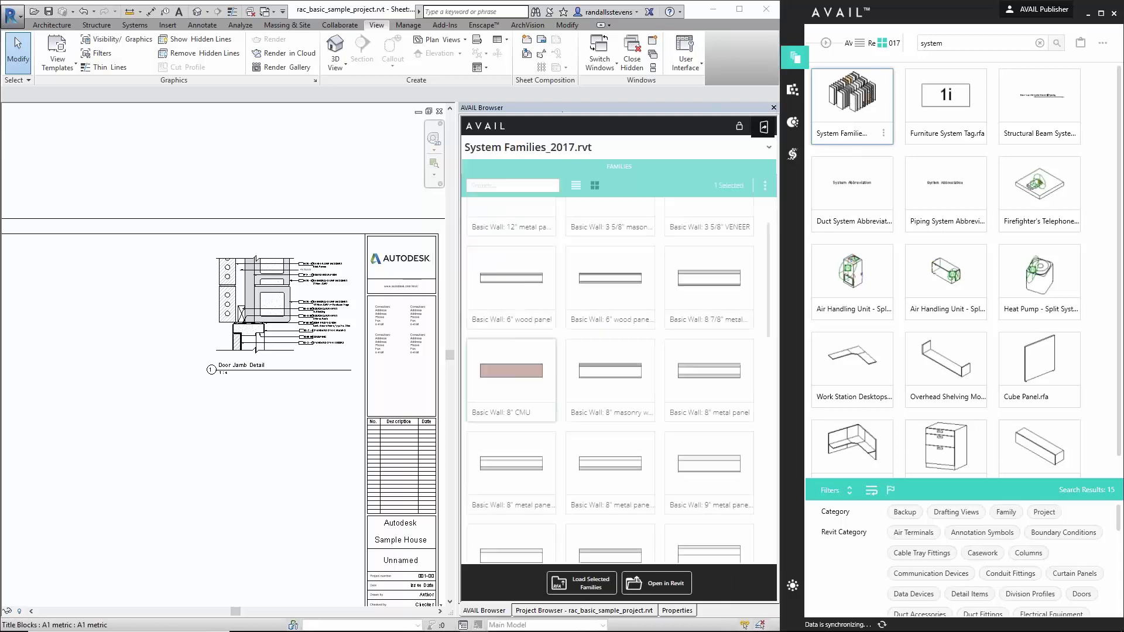
Look through the wall types in System Families_2017.rvt and close the sheet to return to the 3D view
{"action": "scroll", "coordinate": [580, 342], "scroll_direction": "up", "scroll_amount": 1}
{"action": "scroll", "coordinate": [606, 330], "scroll_direction": "down", "scroll_amount": 1}
{"action": "scroll", "coordinate": [606, 330], "scroll_direction": "down", "scroll_amount": 10}
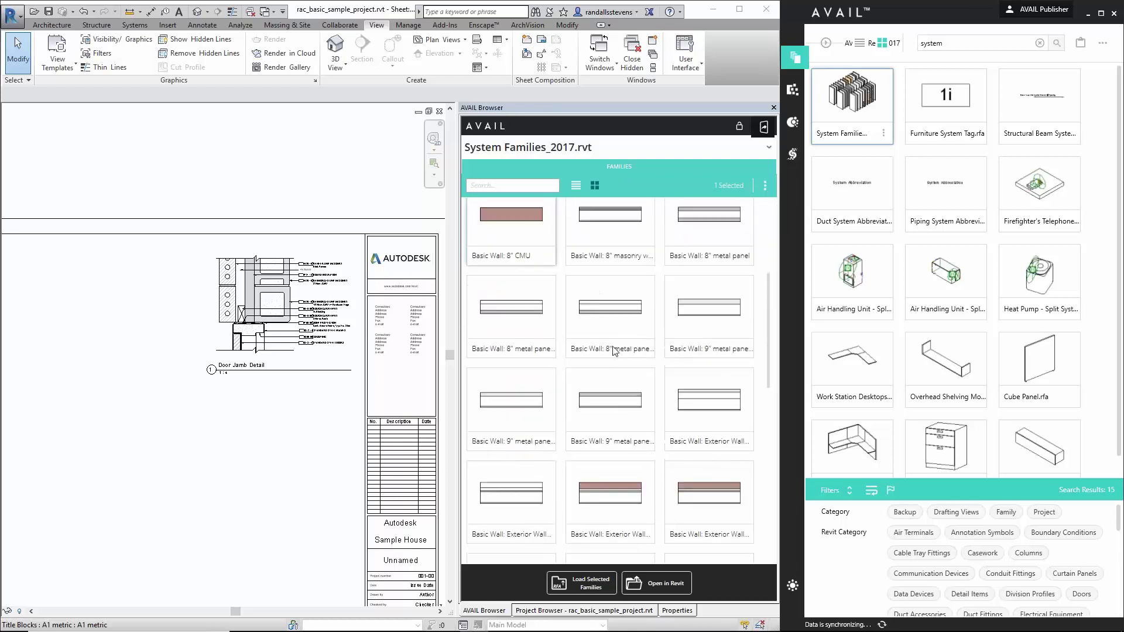
{"action": "scroll", "coordinate": [622, 392], "scroll_direction": "up", "scroll_amount": 10}
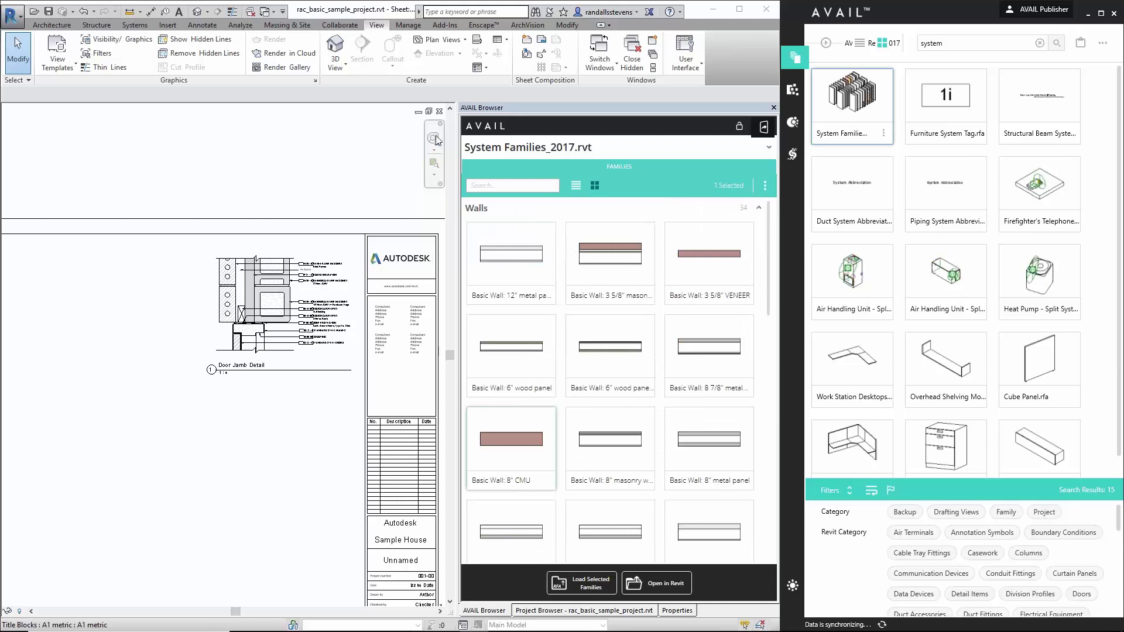
{"action": "left_click", "coordinate": [440, 112]}
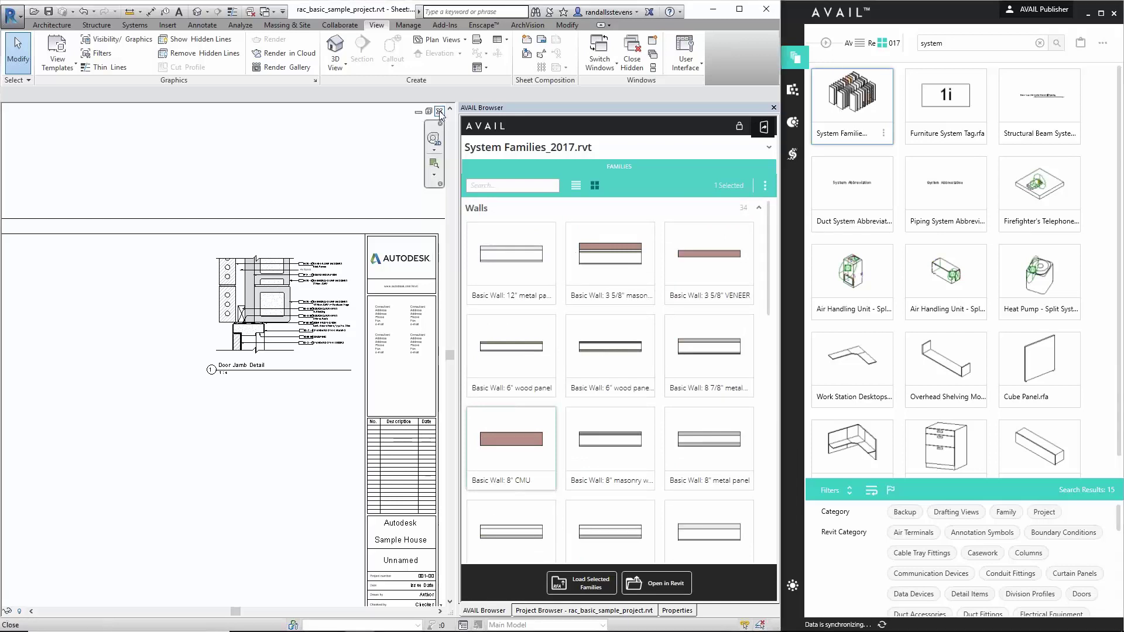
{"action": "left_click", "coordinate": [439, 111]}
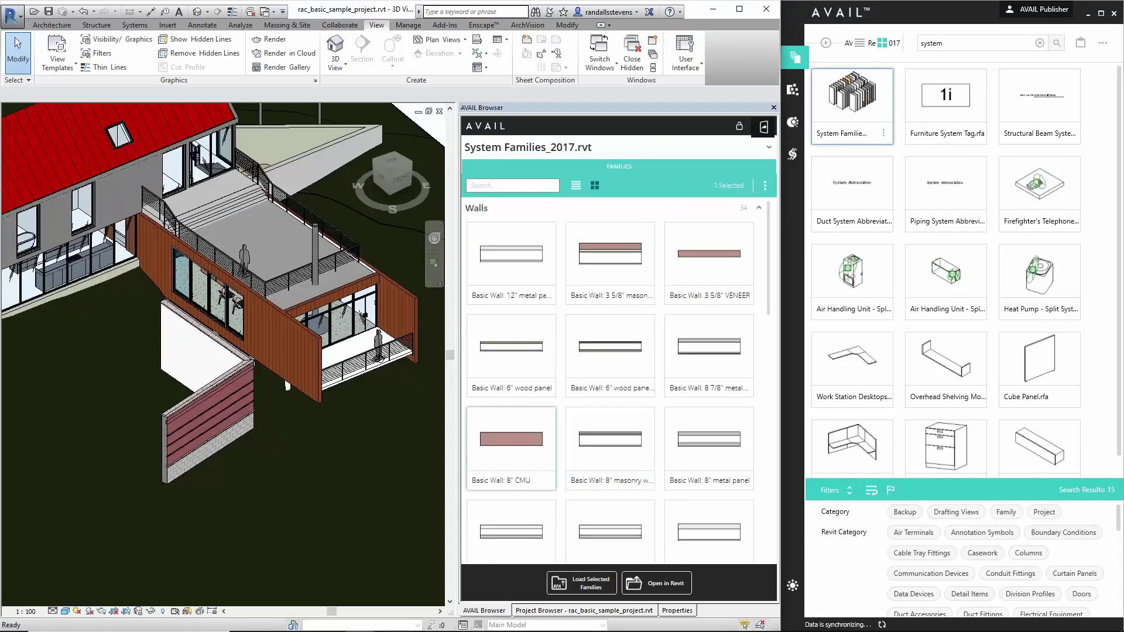
Filter the wall families by "cmu", draw two connected Basic Wall: 8" CMU segments in front of the house, and clear the filter
{"action": "scroll", "coordinate": [620, 324], "scroll_direction": "down", "scroll_amount": 2}
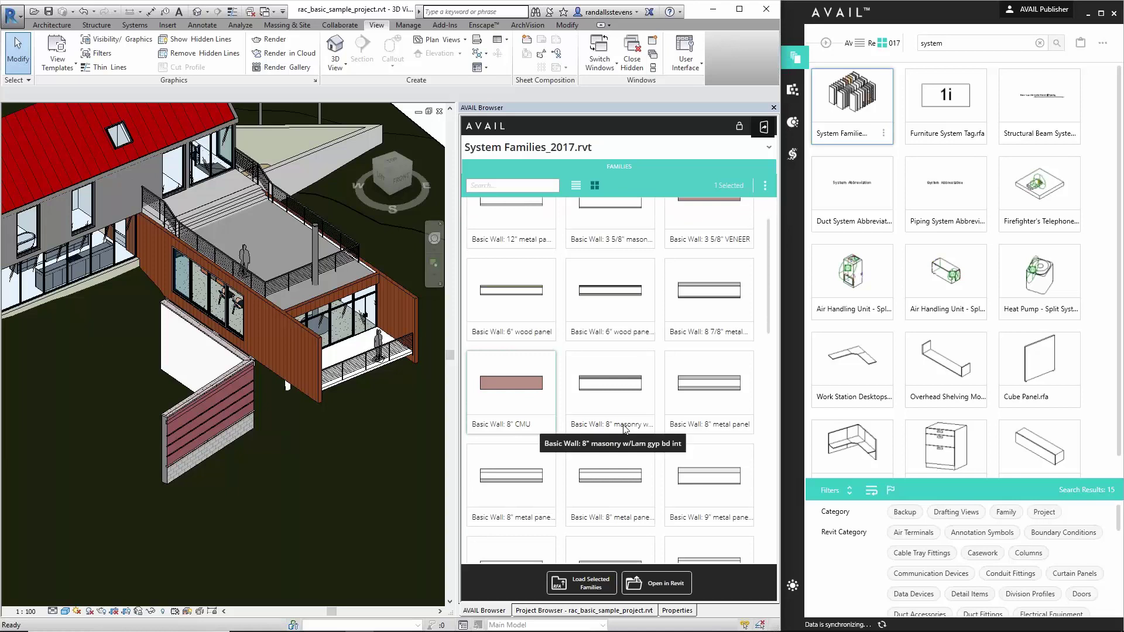
{"action": "left_click", "coordinate": [500, 186]}
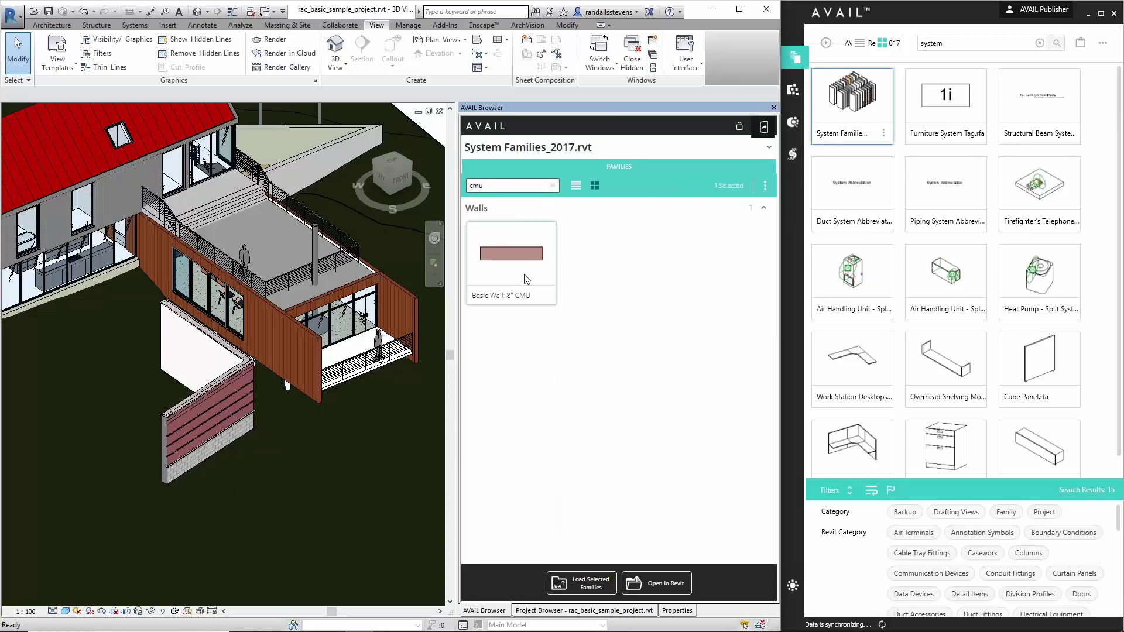
{"action": "left_click_drag", "start_coordinate": [501, 270], "coordinate": [293, 422]}
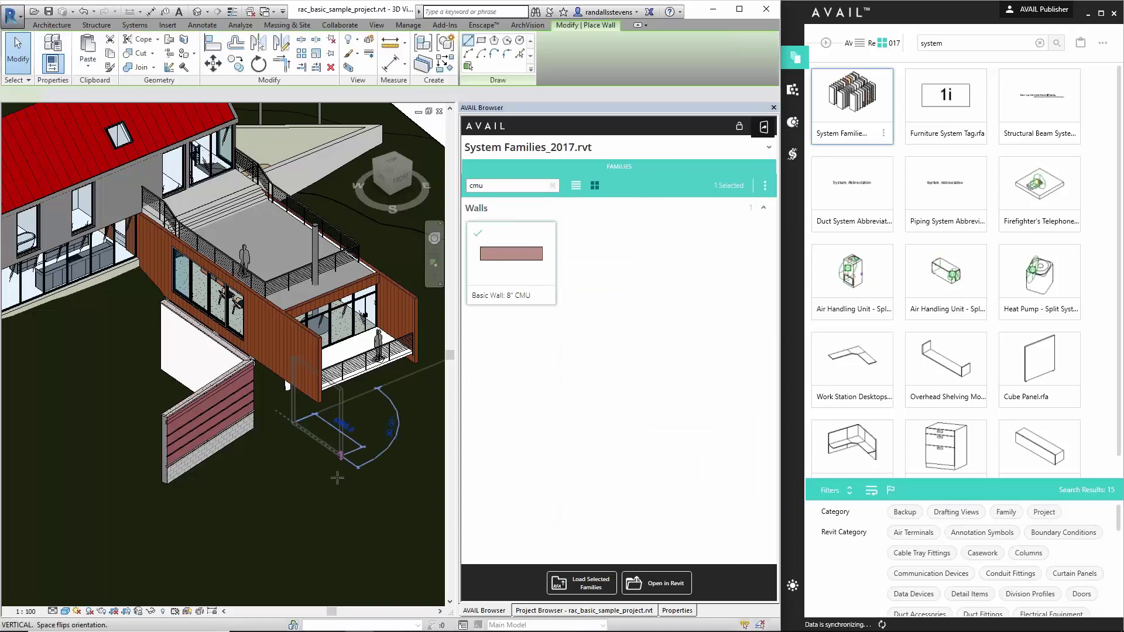
{"action": "left_click", "coordinate": [276, 500]}
{"action": "key", "text": "Escape"}
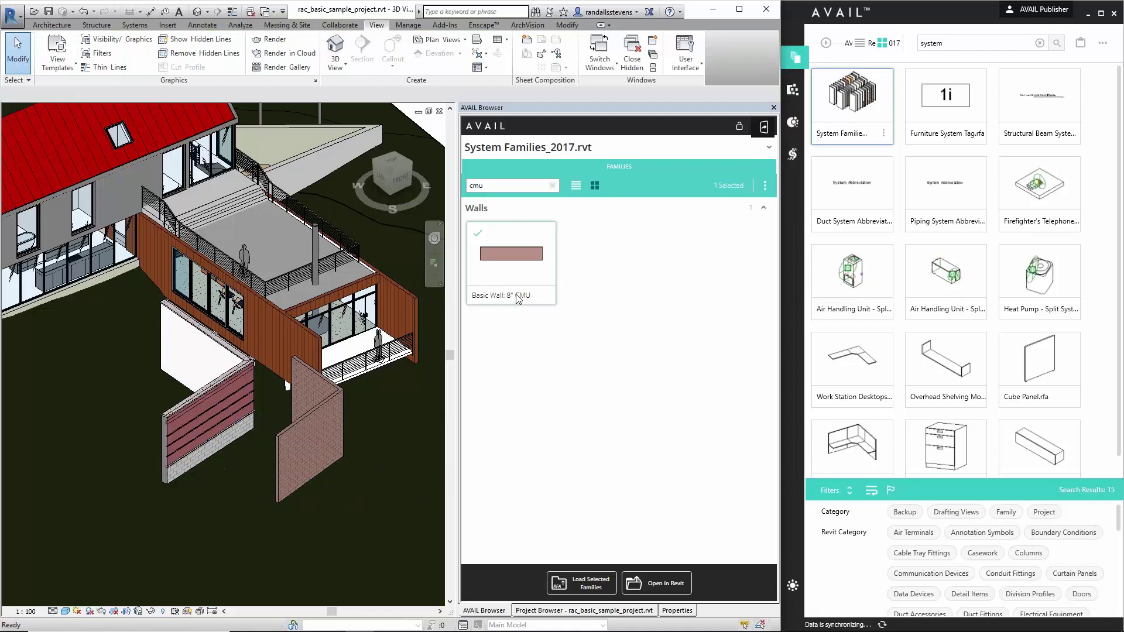
{"action": "left_click", "coordinate": [553, 186]}
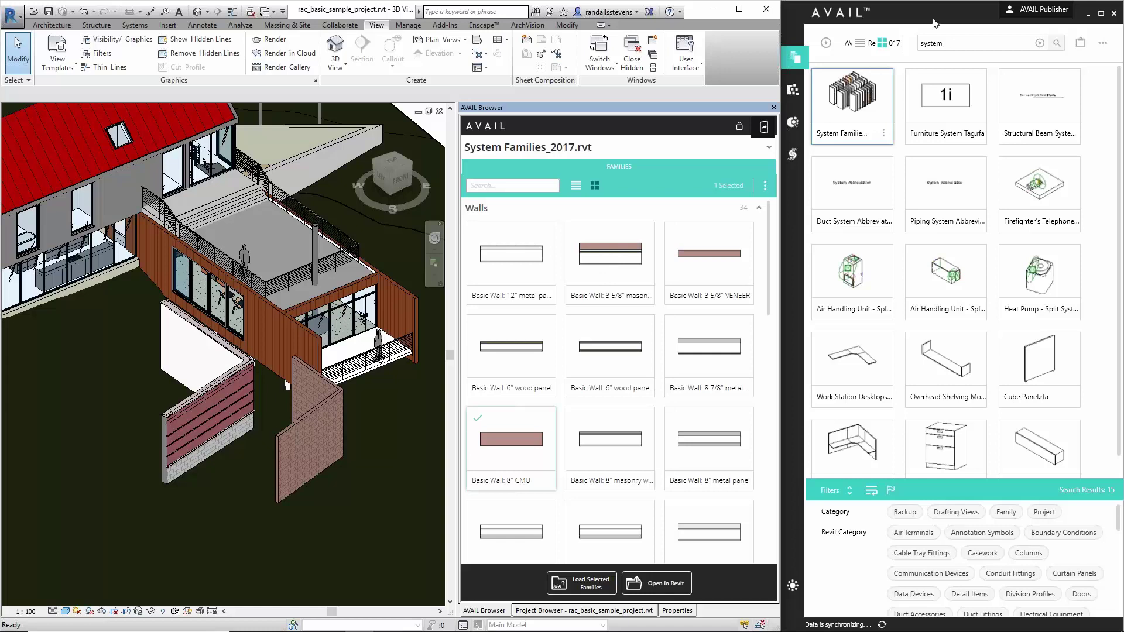
Examine the library's filter values and the tags assigned to System Families_2017.rvt, leaving the tags unedited
{"action": "left_click_drag", "start_coordinate": [935, 17], "coordinate": [440, 94]}
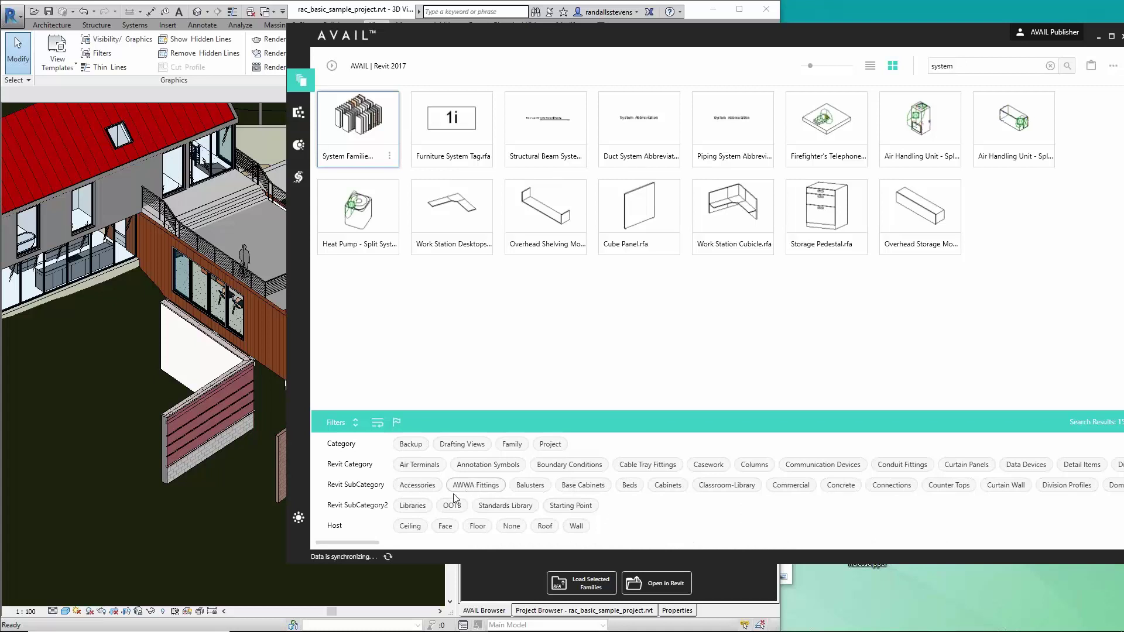
{"action": "scroll", "coordinate": [455, 501], "scroll_direction": "down", "scroll_amount": 5}
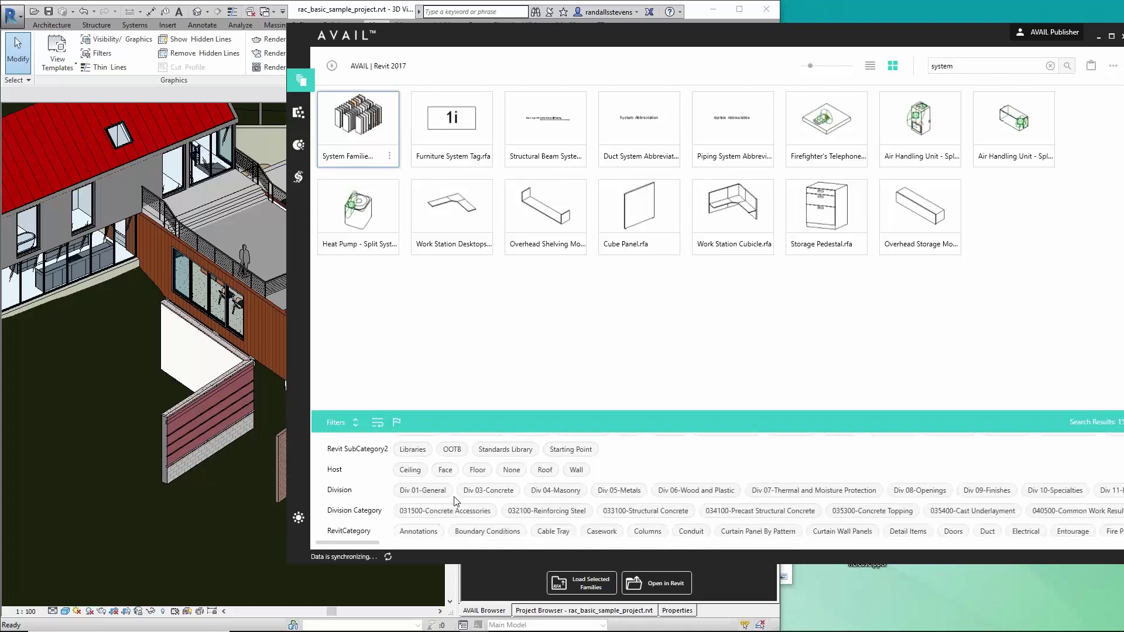
{"action": "scroll", "coordinate": [456, 501], "scroll_direction": "down", "scroll_amount": 3}
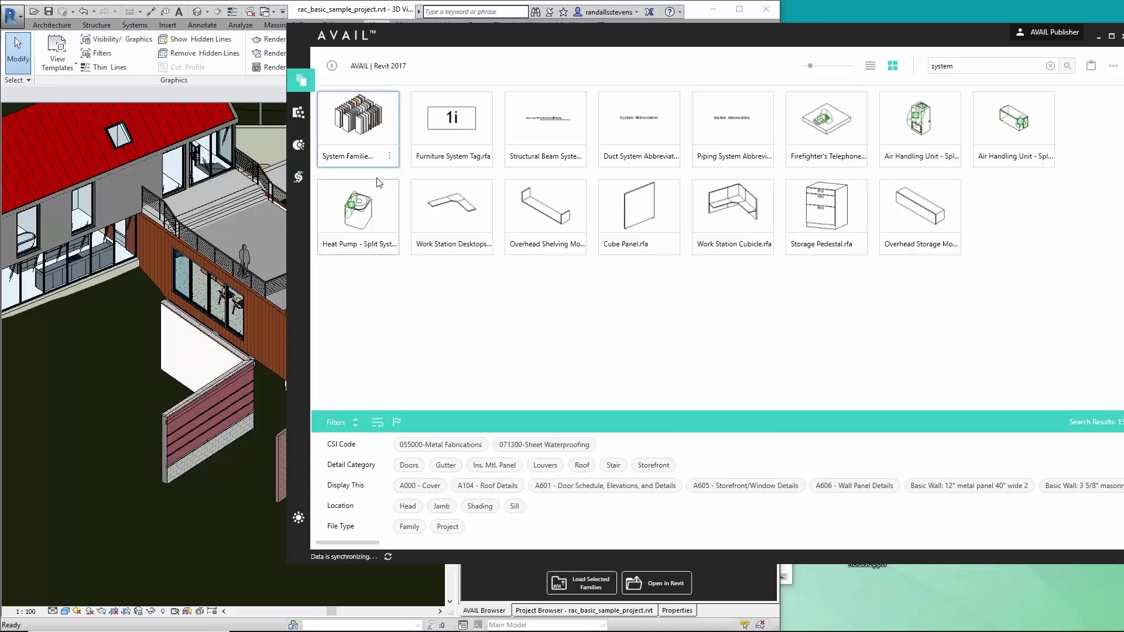
{"action": "right_click", "coordinate": [343, 136]}
{"action": "left_click", "coordinate": [388, 168]}
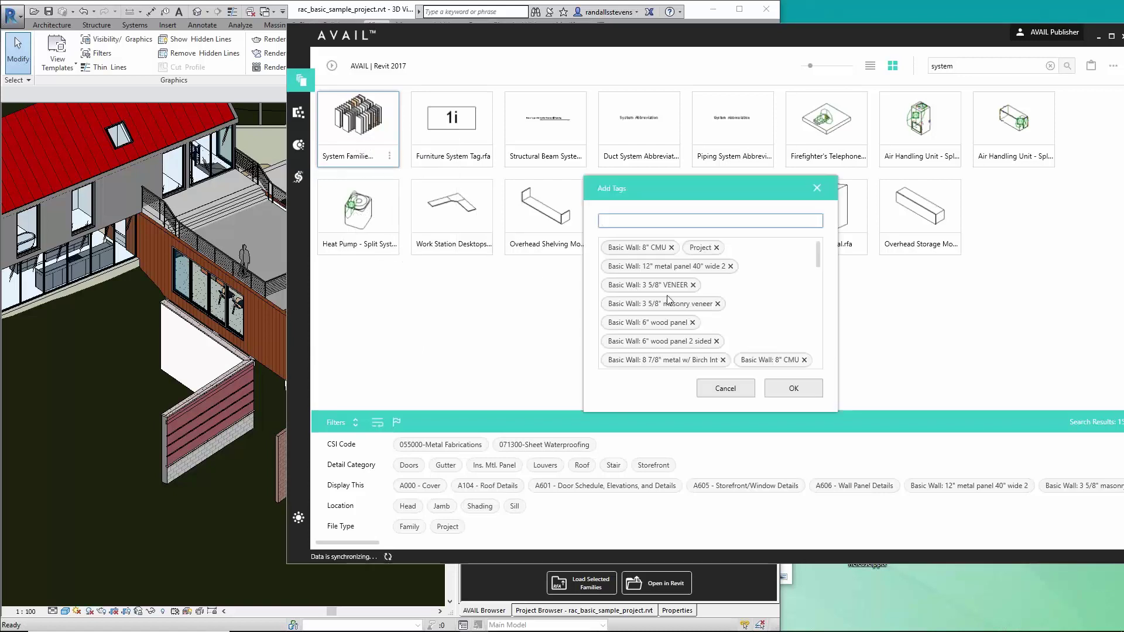
{"action": "scroll", "coordinate": [820, 272], "scroll_direction": "down", "scroll_amount": 2}
{"action": "left_click_drag", "start_coordinate": [819, 275], "coordinate": [832, 243]}
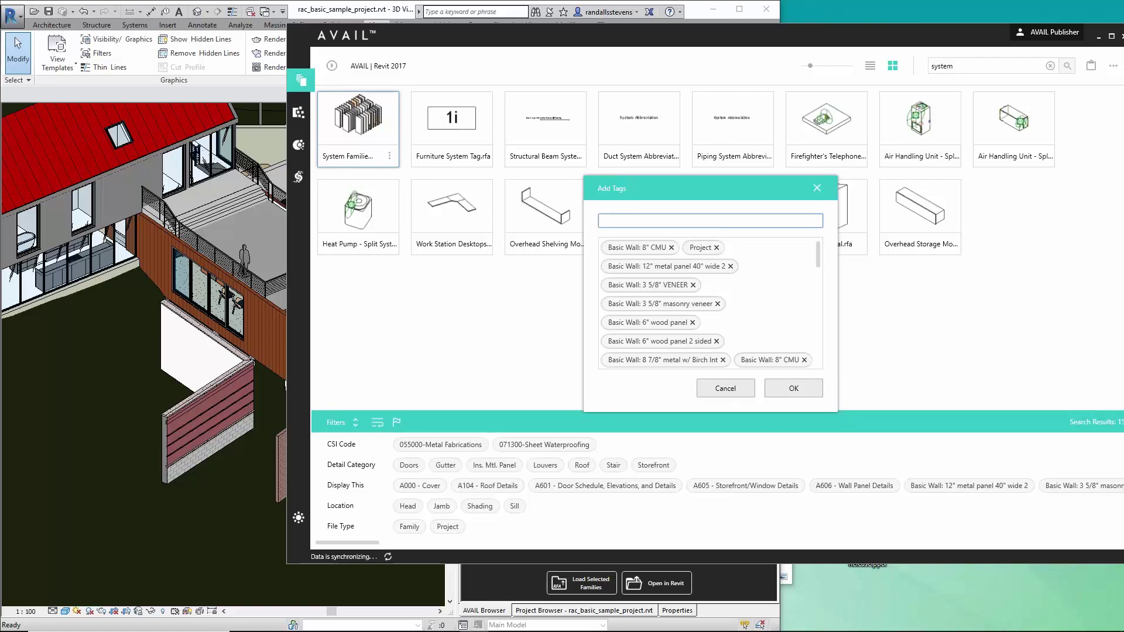
{"action": "left_click", "coordinate": [818, 188]}
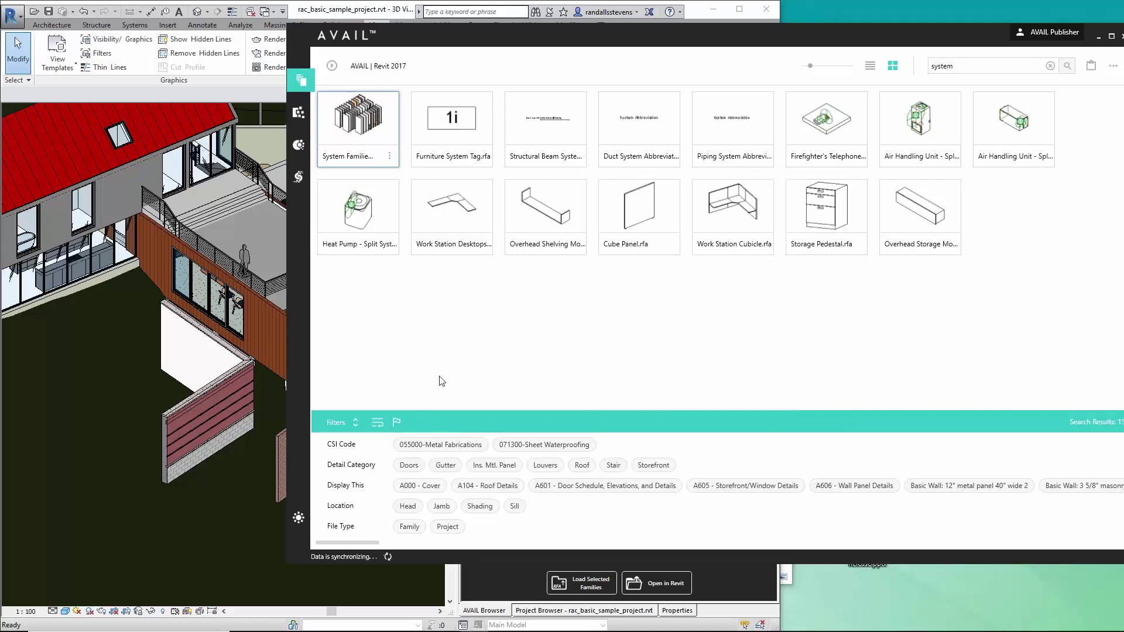
Examine the Display This values among the AVAIL | Revit 2017 tags and return to the library search for "system"
{"action": "left_click", "coordinate": [300, 147]}
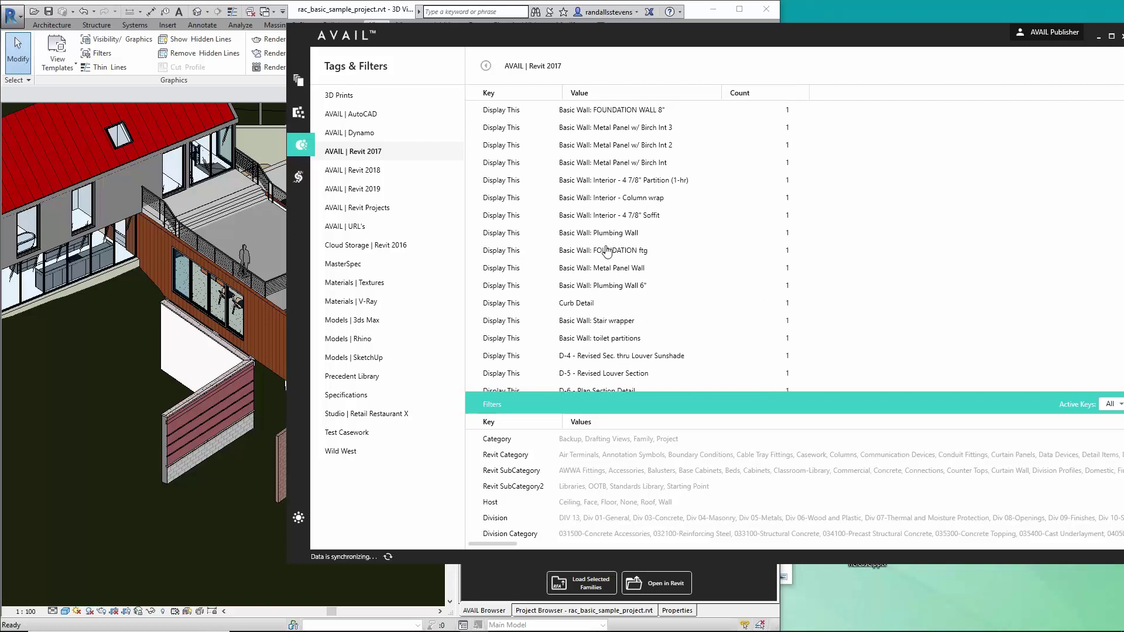
{"action": "left_click", "coordinate": [301, 81]}
{"action": "type", "text": "system"}
{"action": "key", "text": "Return"}
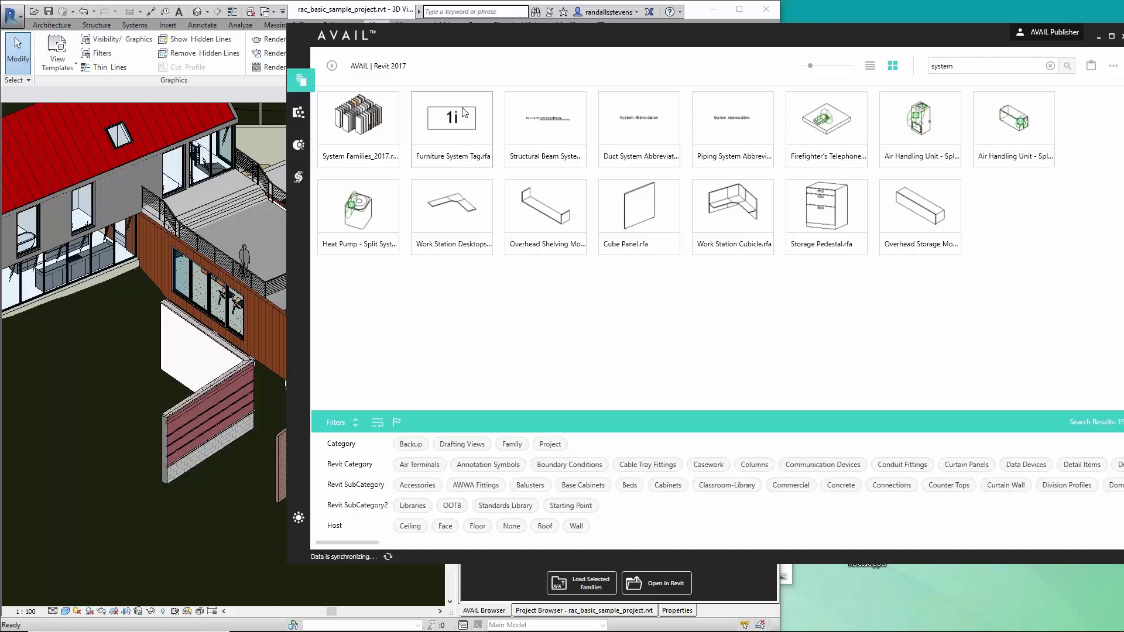
{"action": "left_click_drag", "start_coordinate": [449, 34], "coordinate": [944, 11]}
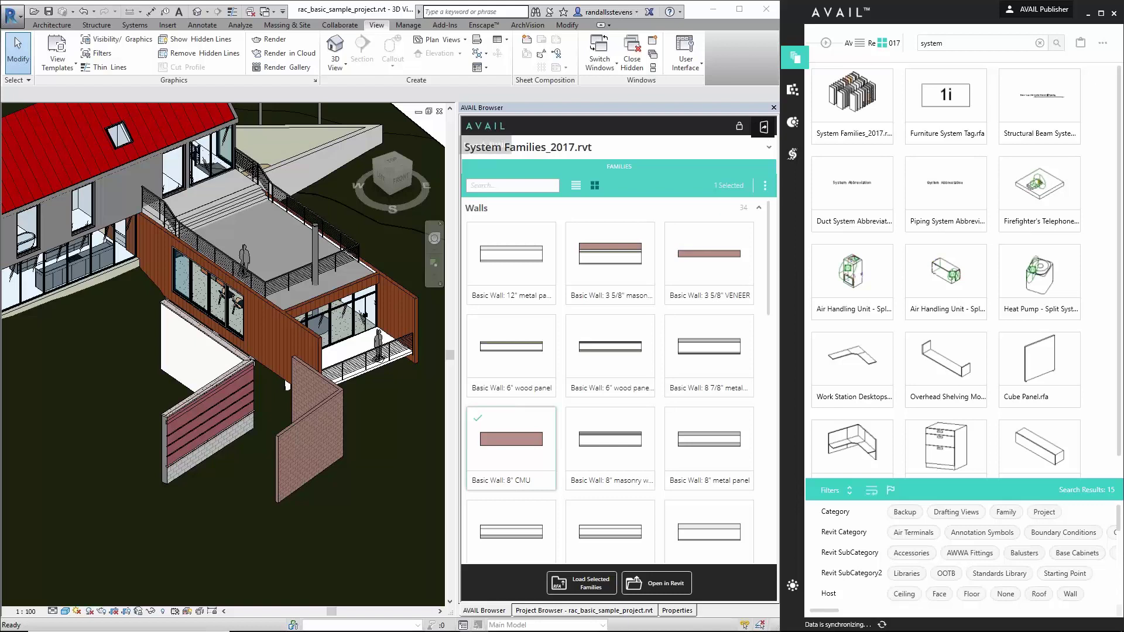
Review the whole 3D model and the project's list of views and sheets, and return to the AVAIL Browser
{"action": "left_click", "coordinate": [762, 130]}
{"action": "scroll", "coordinate": [317, 423], "scroll_direction": "down", "scroll_amount": 5}
{"action": "scroll", "coordinate": [314, 427], "scroll_direction": "up", "scroll_amount": 4}
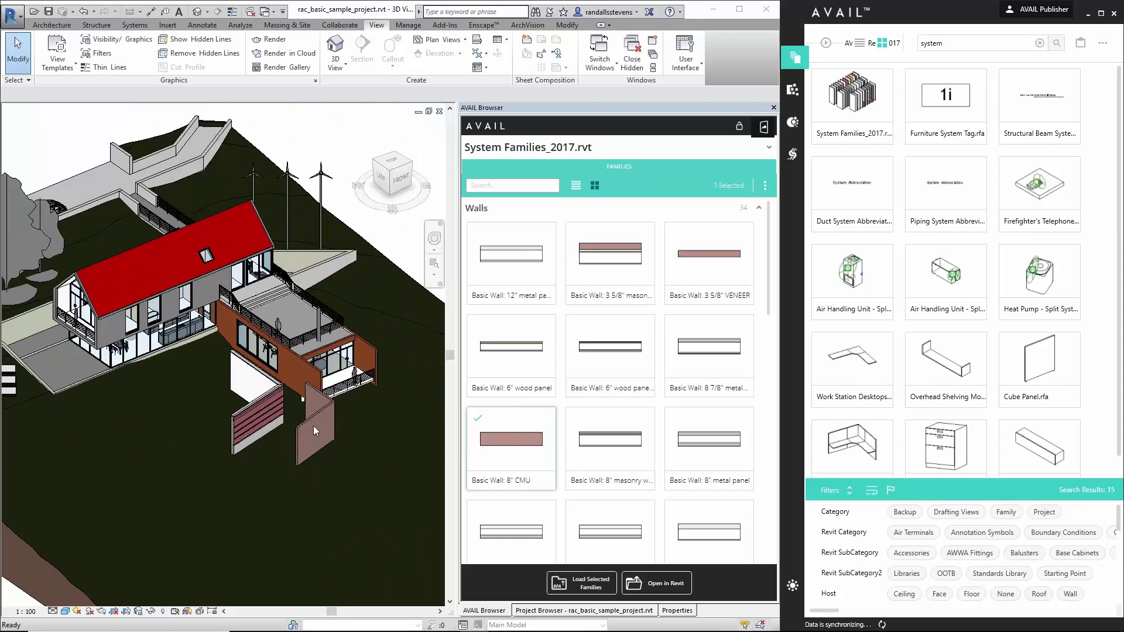
{"action": "left_click", "coordinate": [573, 611]}
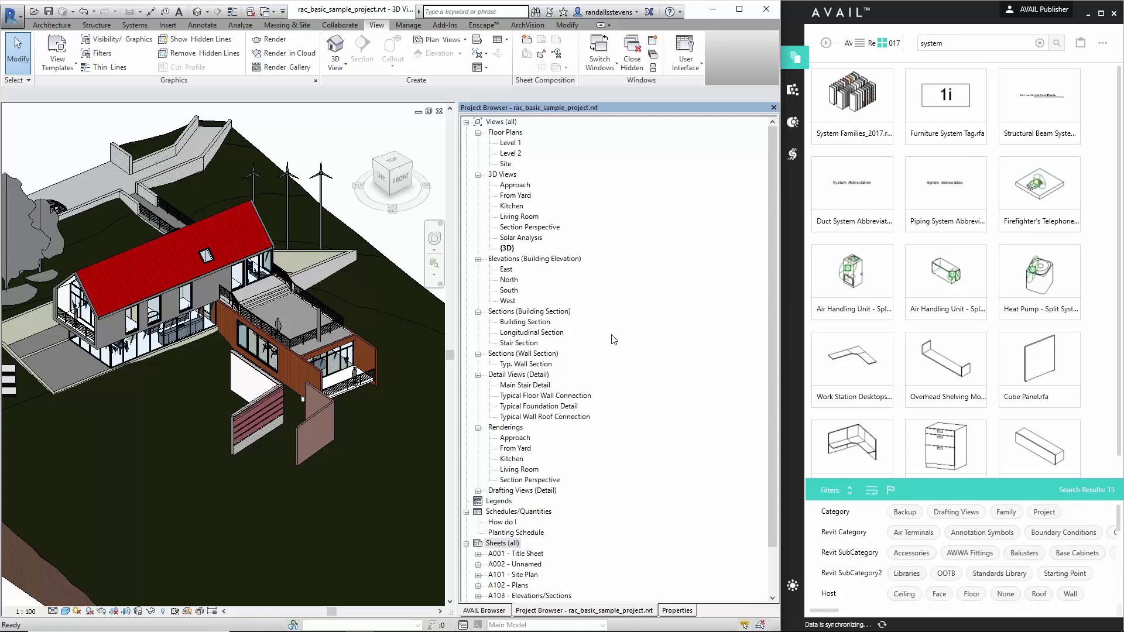
{"action": "scroll", "coordinate": [590, 325], "scroll_direction": "down", "scroll_amount": 2}
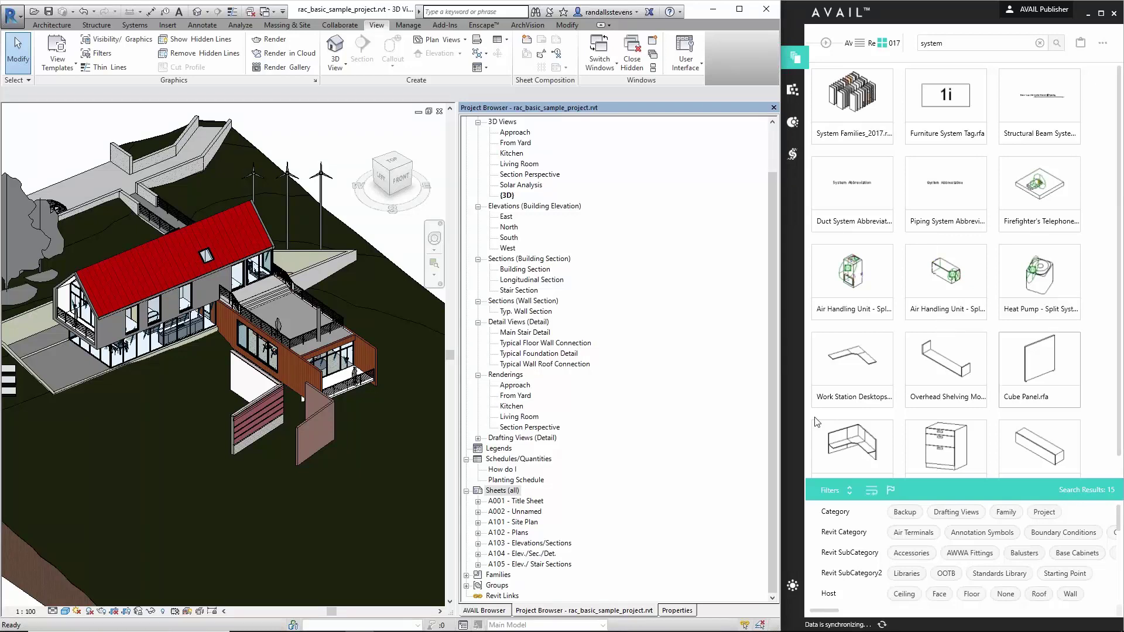
{"action": "scroll", "coordinate": [615, 404], "scroll_direction": "up", "scroll_amount": 2}
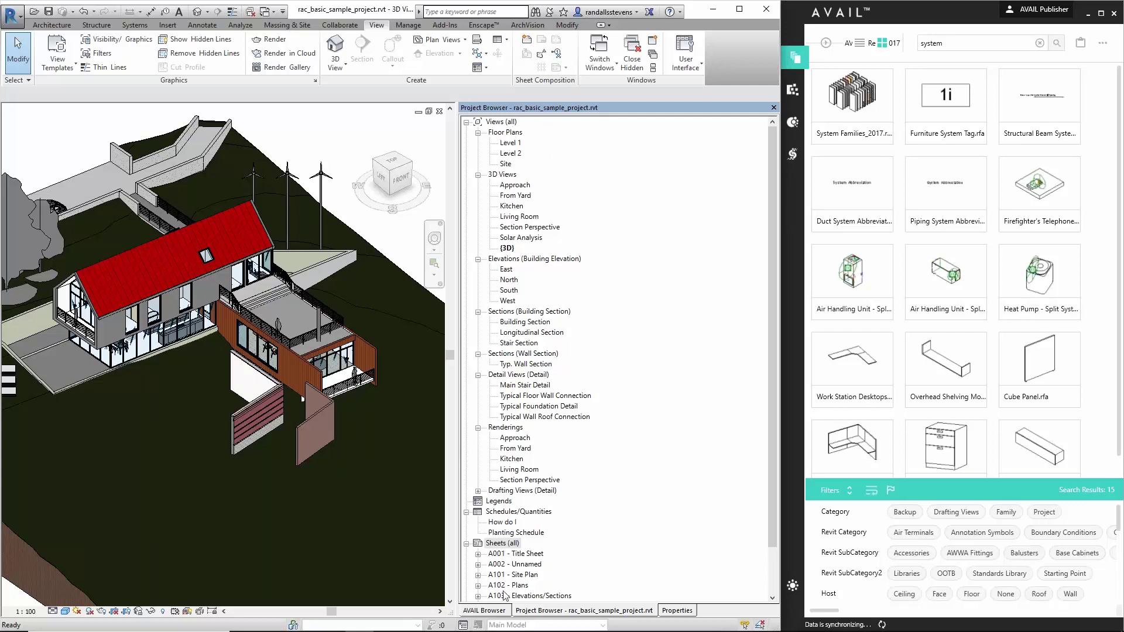
{"action": "left_click", "coordinate": [485, 611]}
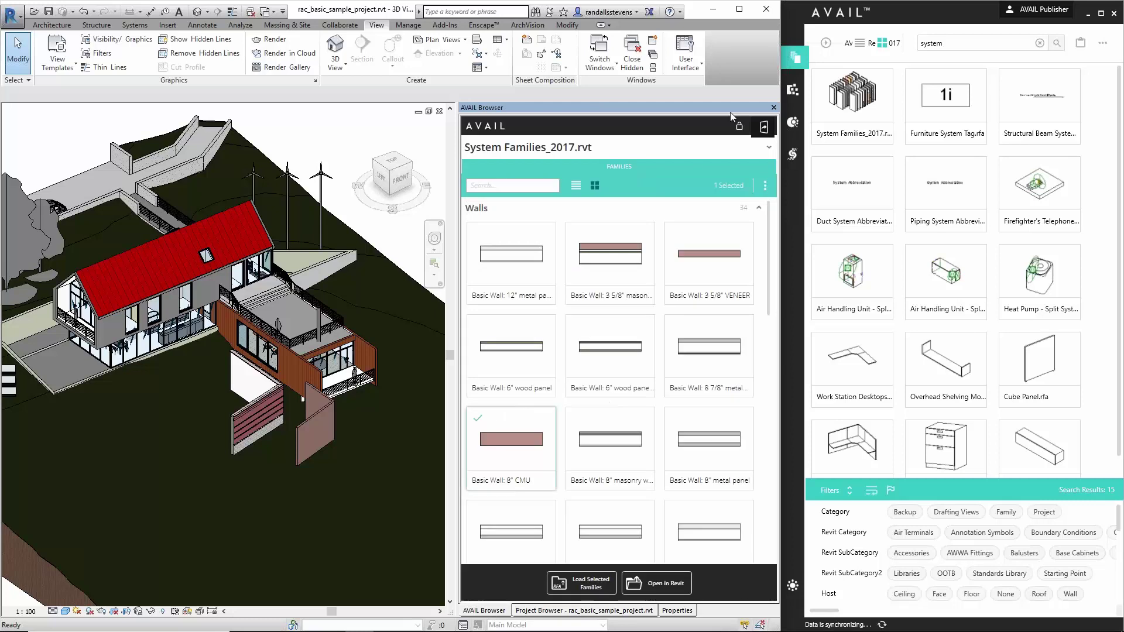
Switch the AVAIL Browser to the contents of rac_basic_sample_project.rvt, list its views, and slightly enlarge their thumbnails
{"action": "left_click", "coordinate": [763, 129]}
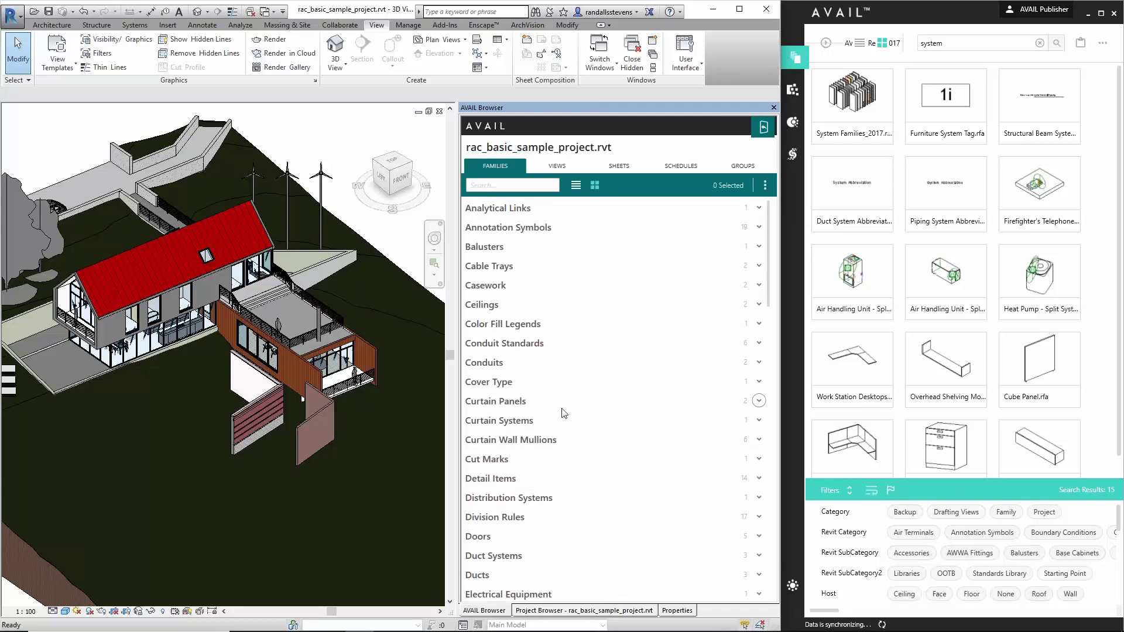
{"action": "left_click", "coordinate": [553, 167]}
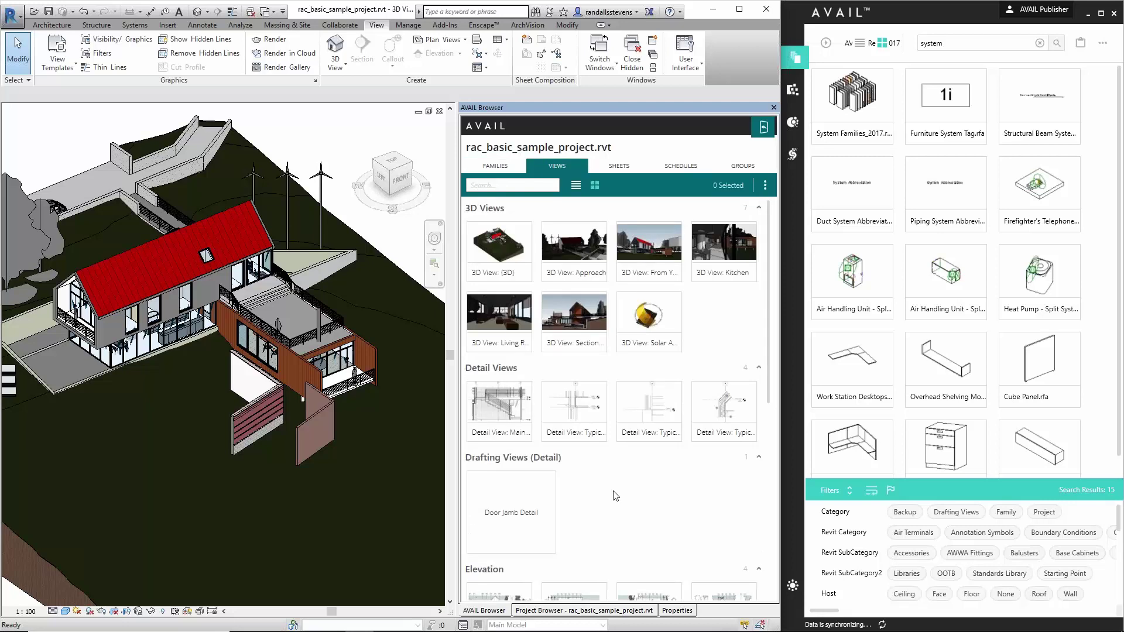
{"action": "scroll", "coordinate": [609, 468], "scroll_direction": "down", "scroll_amount": 7}
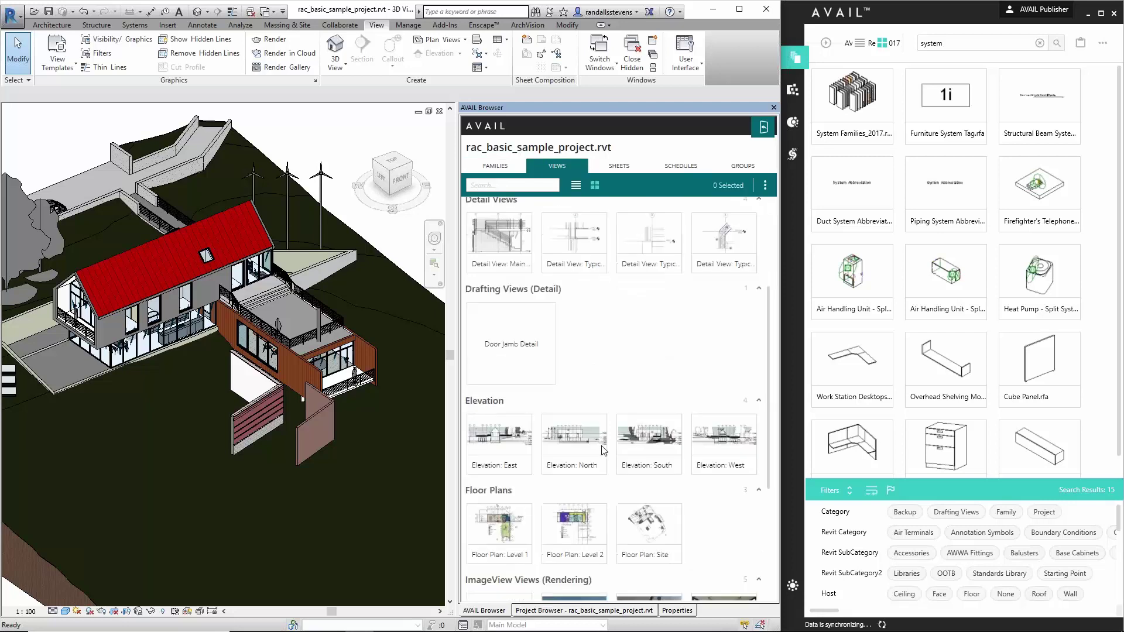
{"action": "scroll", "coordinate": [603, 451], "scroll_direction": "up", "scroll_amount": 7}
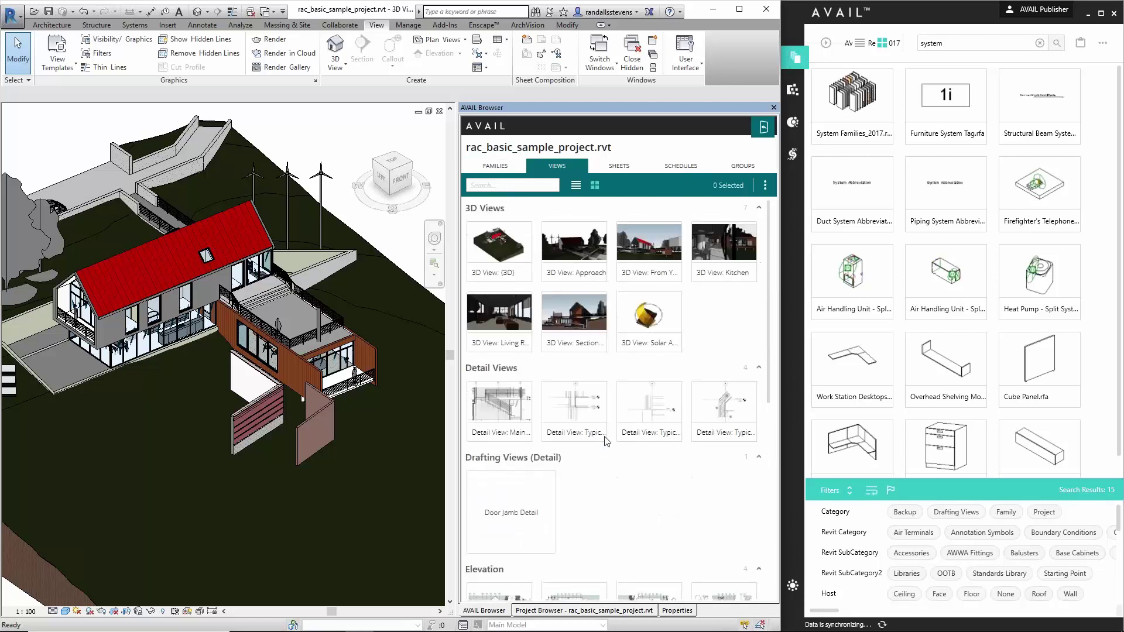
{"action": "left_click", "coordinate": [765, 185]}
{"action": "left_click", "coordinate": [738, 185]}
{"action": "mouse_move", "coordinate": [740, 246]}
{"action": "left_mouse_down"}
{"action": "mouse_move", "coordinate": [741, 215]}
{"action": "mouse_move", "coordinate": [742, 246]}
{"action": "left_mouse_up"}
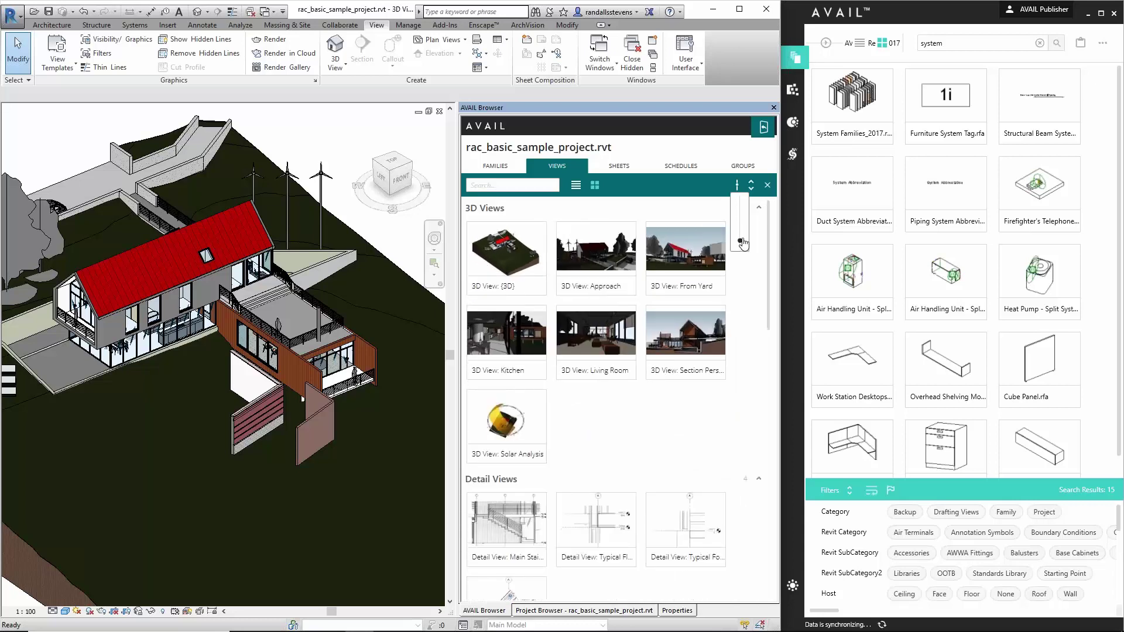
List the project's sheets, enlarge their thumbnails to two per row, and return to the project's views
{"action": "left_click", "coordinate": [612, 169]}
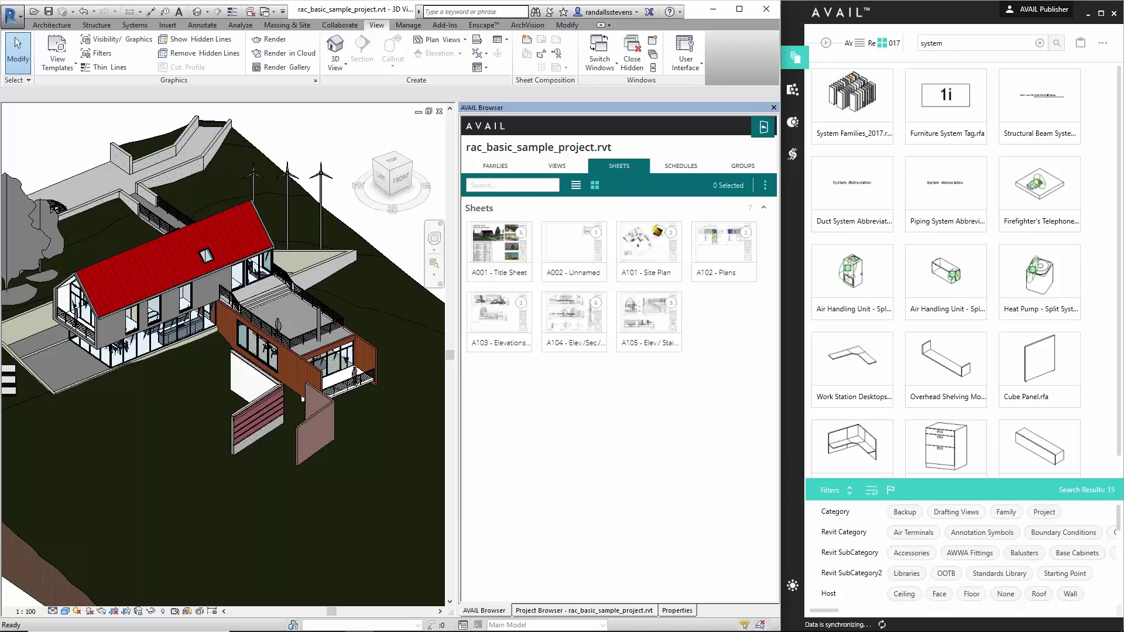
{"action": "left_click", "coordinate": [737, 186]}
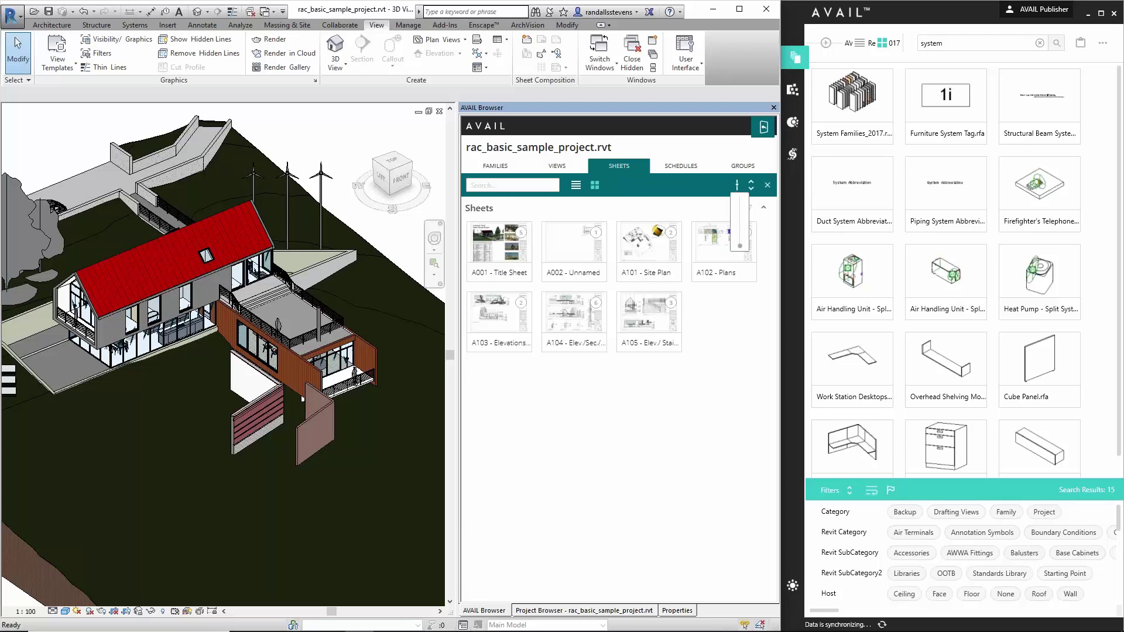
{"action": "left_click_drag", "start_coordinate": [740, 248], "coordinate": [743, 228]}
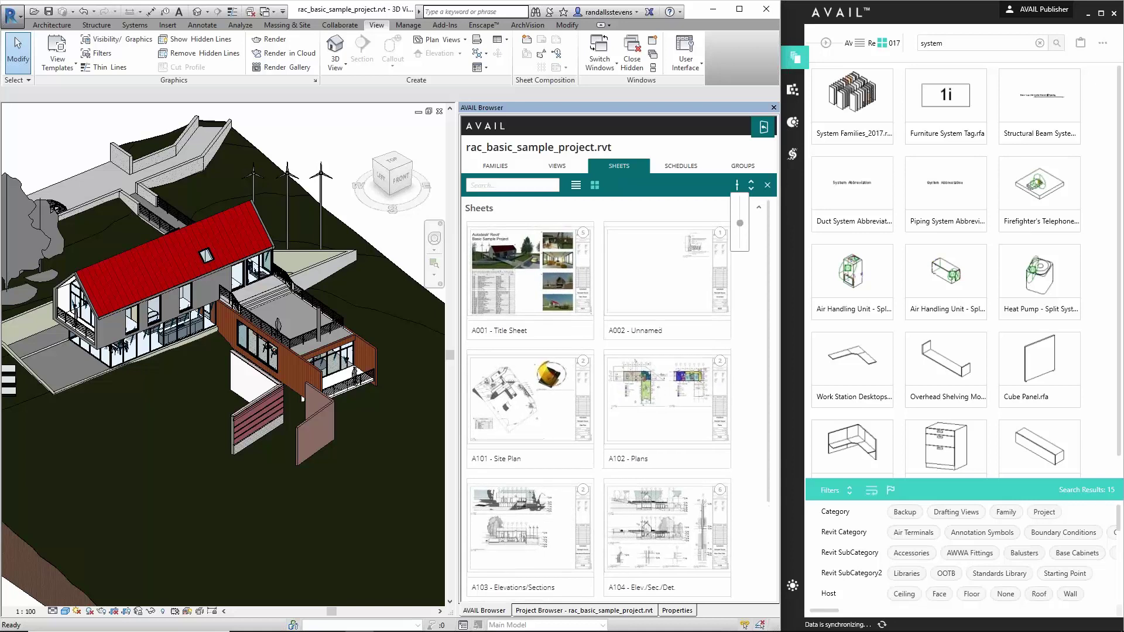
{"action": "left_click", "coordinate": [706, 212]}
{"action": "left_click", "coordinate": [691, 212]}
{"action": "left_click", "coordinate": [557, 166]}
{"action": "scroll", "coordinate": [615, 398], "scroll_direction": "down", "scroll_amount": 5}
{"action": "scroll", "coordinate": [614, 398], "scroll_direction": "up", "scroll_amount": 5}
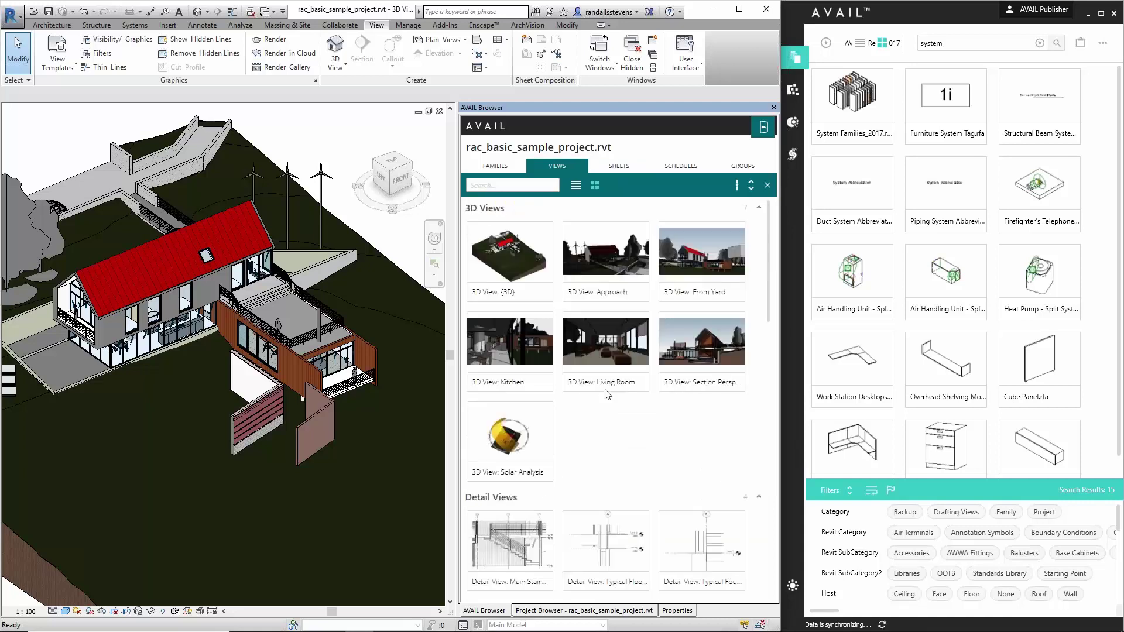
Filter the project's families by "wall", draw two connected Basic Wall: Interior - Partition segments beside the CMU walls, and clear the filter
{"action": "left_click", "coordinate": [497, 166]}
{"action": "left_click", "coordinate": [506, 186]}
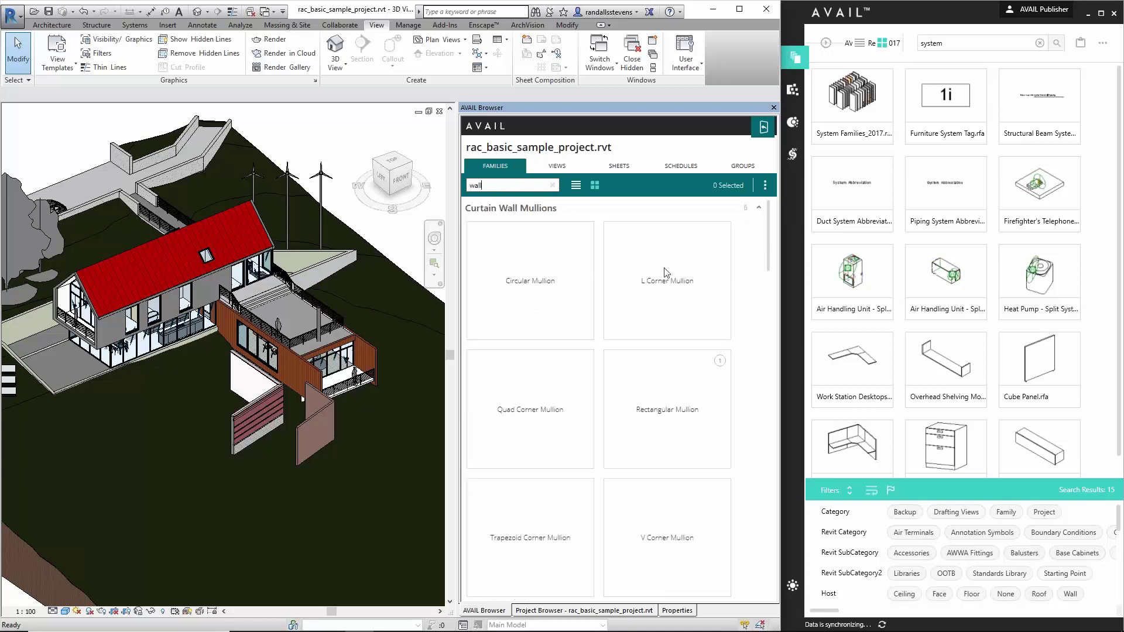
{"action": "scroll", "coordinate": [748, 278], "scroll_direction": "down", "scroll_amount": 15}
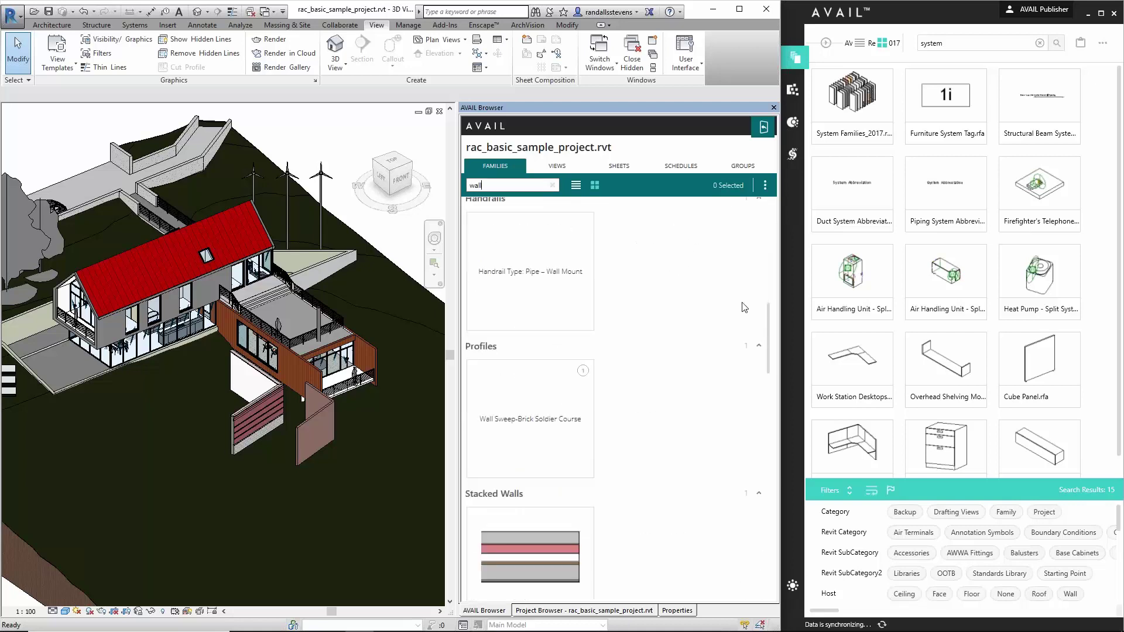
{"action": "scroll", "coordinate": [732, 343], "scroll_direction": "down", "scroll_amount": 6}
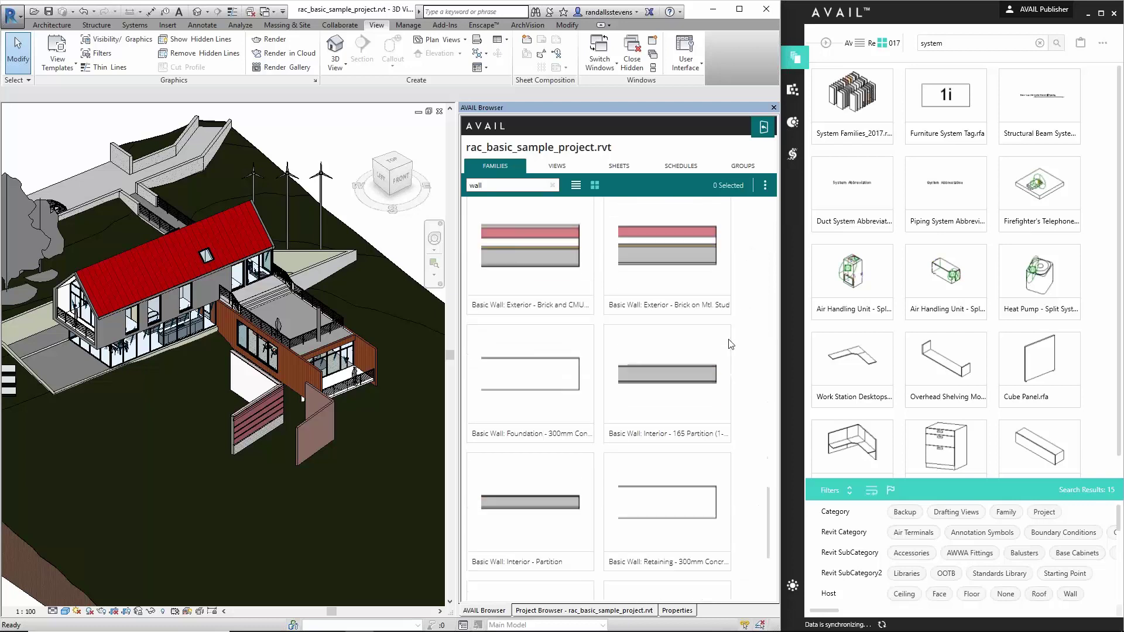
{"action": "scroll", "coordinate": [589, 376], "scroll_direction": "down", "scroll_amount": 5}
{"action": "scroll", "coordinate": [604, 392], "scroll_direction": "up", "scroll_amount": 3}
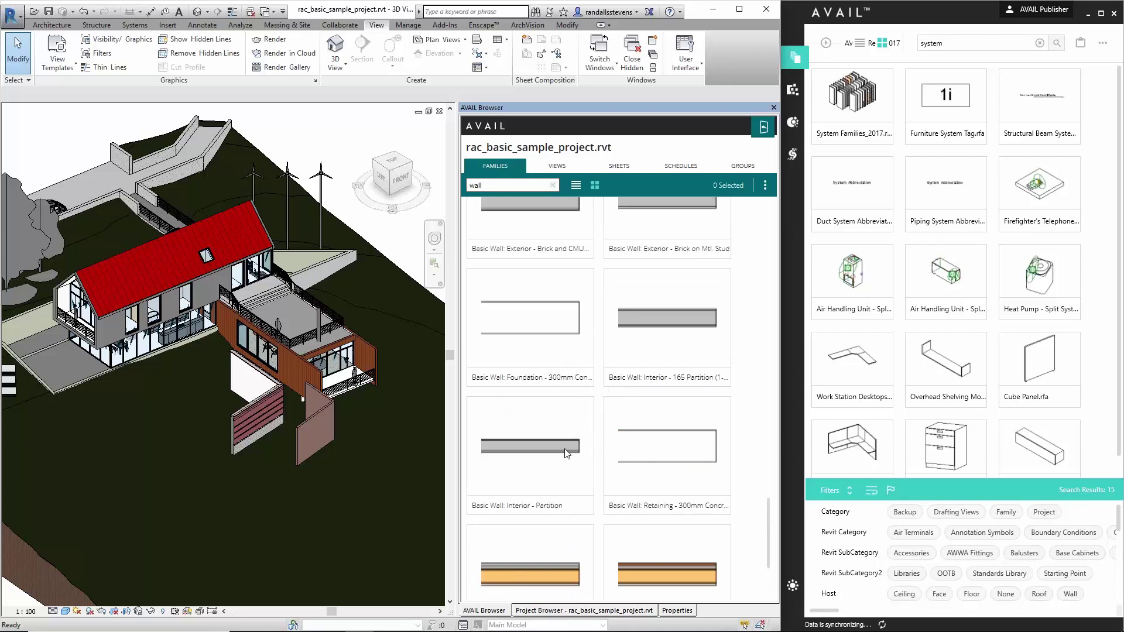
{"action": "left_click_drag", "start_coordinate": [523, 442], "coordinate": [365, 454]}
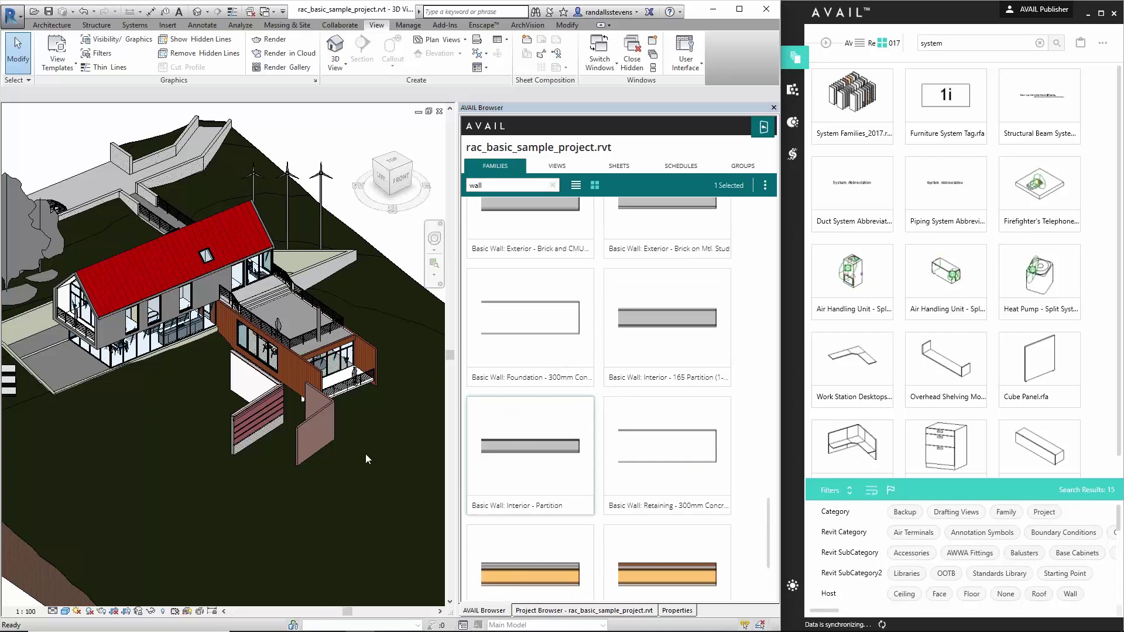
{"action": "left_click", "coordinate": [413, 473]}
{"action": "left_click", "coordinate": [351, 505]}
{"action": "key", "text": "Escape"}
{"action": "key", "text": "Escape"}
{"action": "left_click", "coordinate": [553, 185]}
Filter the project's views by "plan" and open Floor Plan: Level 1
{"action": "left_click", "coordinate": [558, 167]}
{"action": "left_click", "coordinate": [516, 183]}
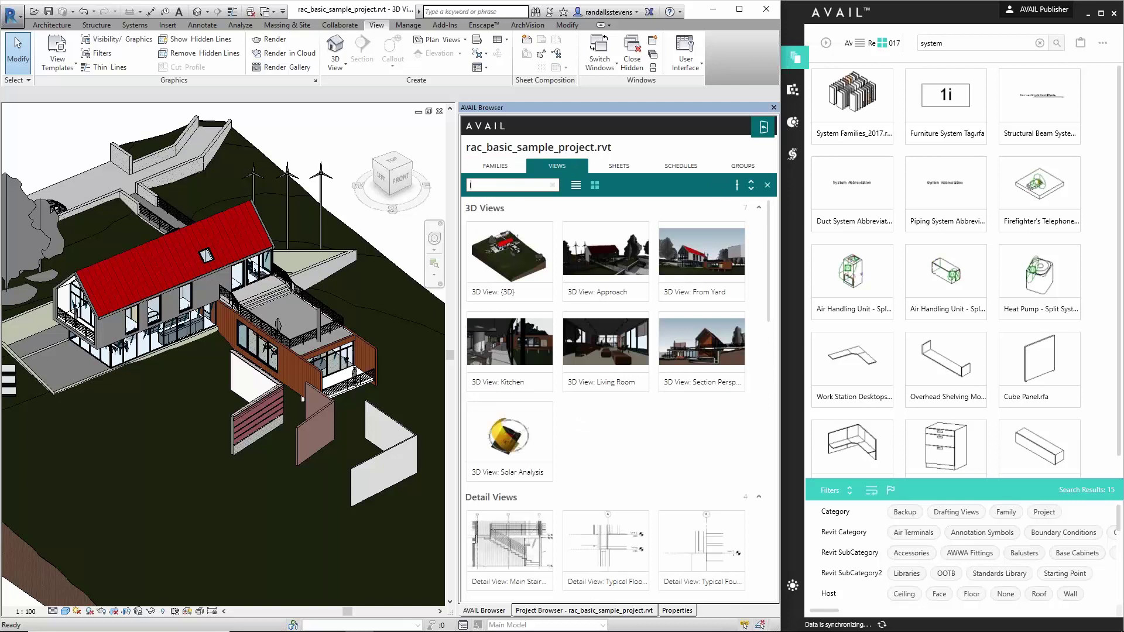
{"action": "type", "text": "plan"}
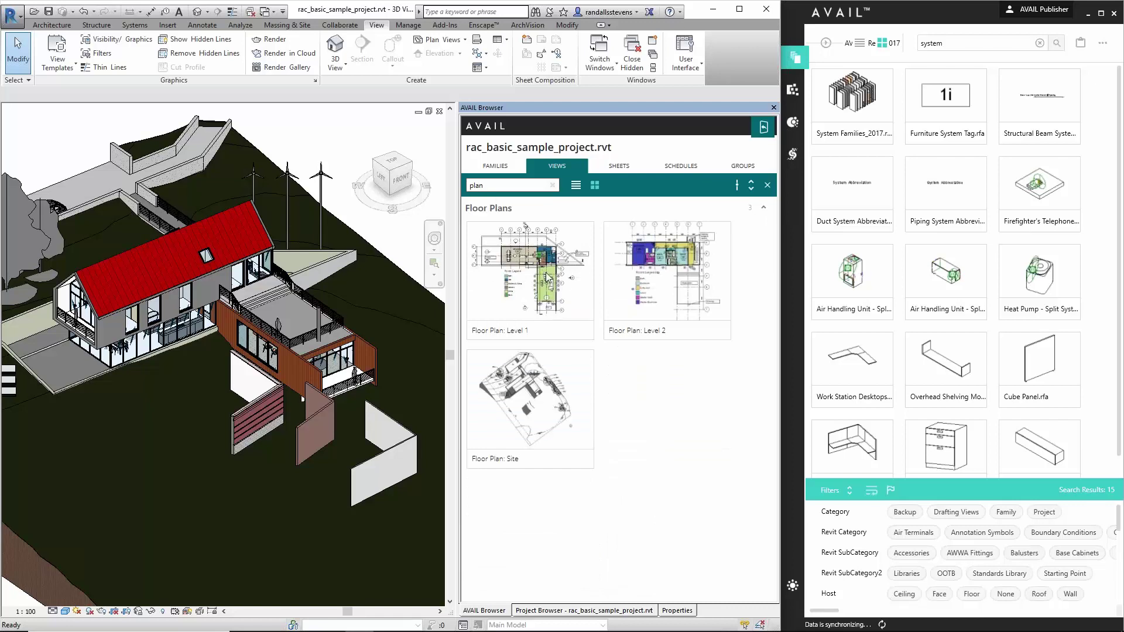
{"action": "double_click", "coordinate": [548, 282]}
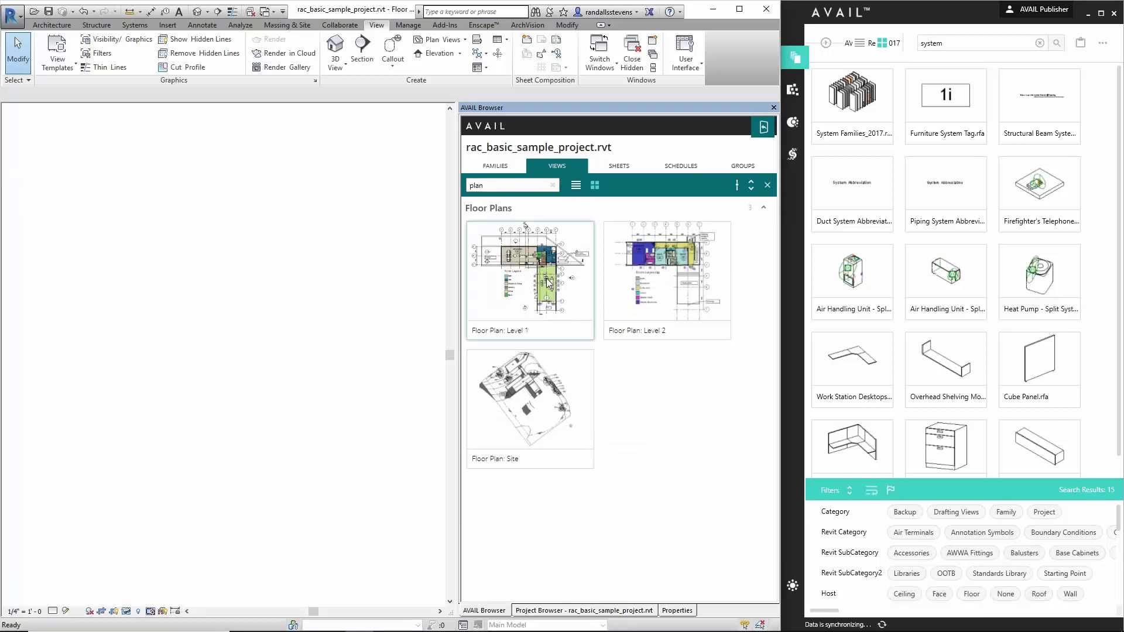
{"action": "scroll", "coordinate": [384, 293], "scroll_direction": "up", "scroll_amount": 2}
{"action": "scroll", "coordinate": [384, 293], "scroll_direction": "up", "scroll_amount": 2}
{"action": "scroll", "coordinate": [384, 293], "scroll_direction": "down", "scroll_amount": 1}
Filter the project's families by "door" and list the placed instances of the Pocket_Slider_Door_5851 type 2.027 x 0.945
{"action": "left_click", "coordinate": [495, 166]}
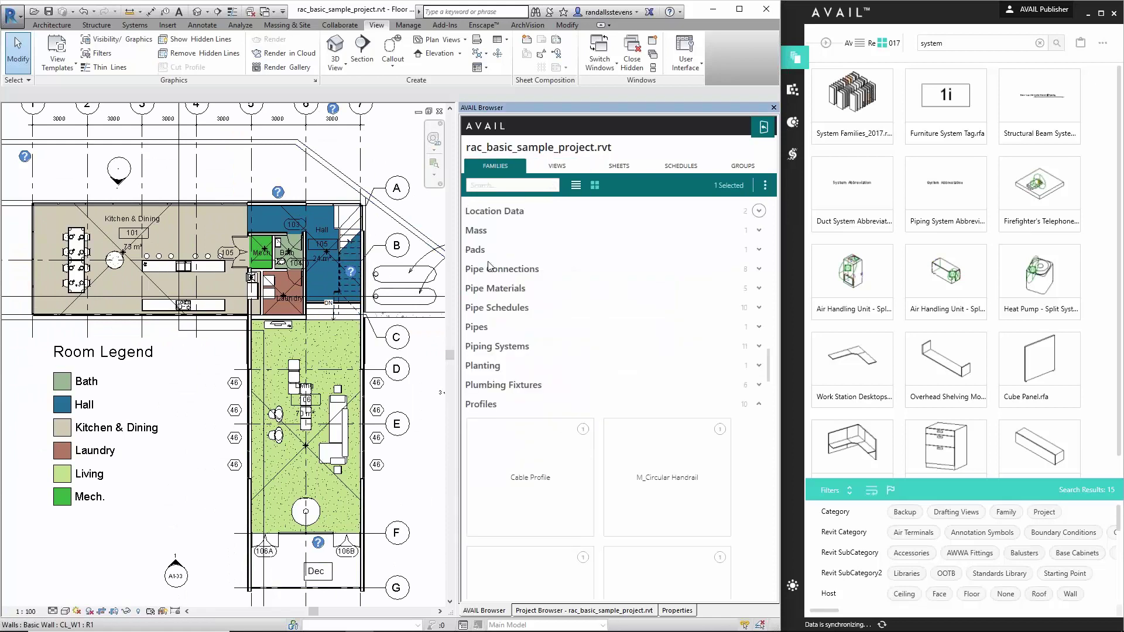
{"action": "left_click", "coordinate": [508, 185]}
{"action": "type", "text": "door"}
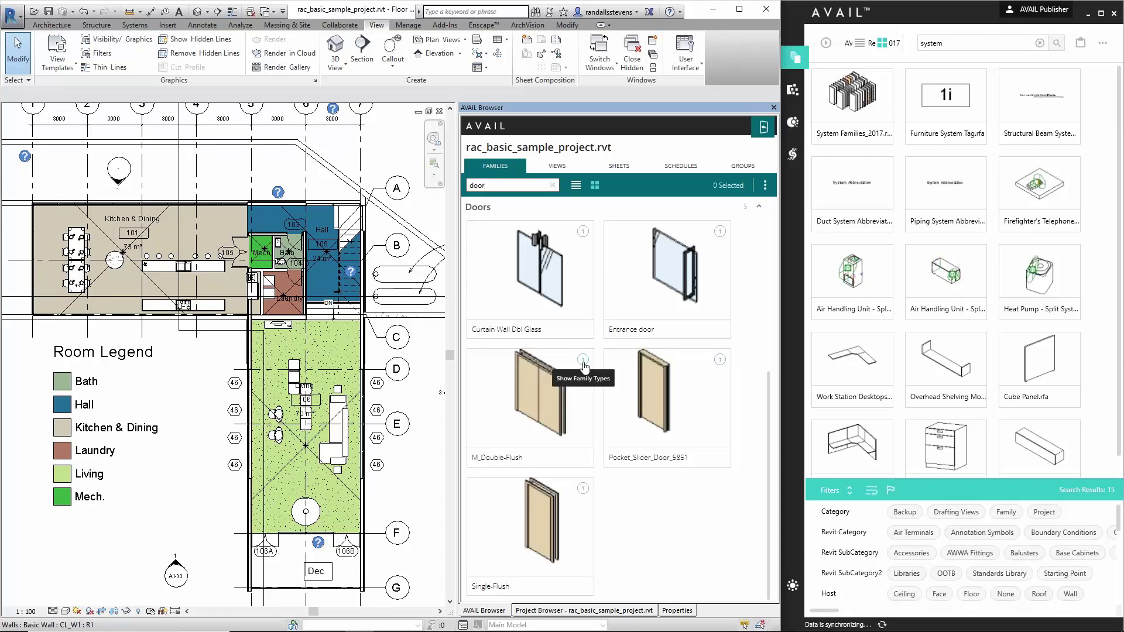
{"action": "left_click", "coordinate": [721, 361]}
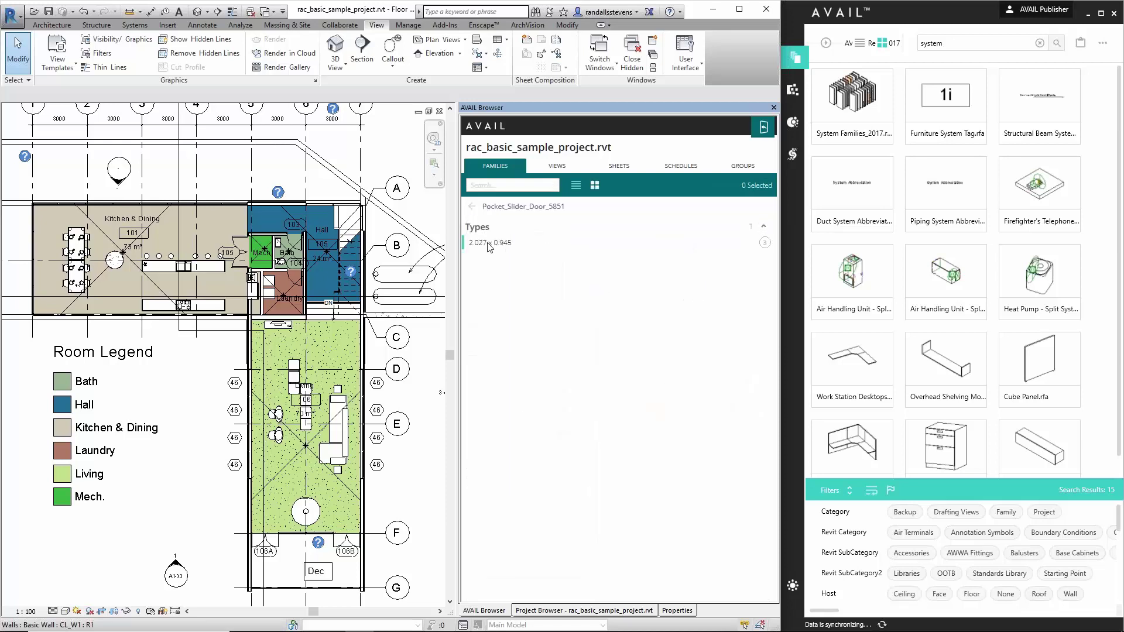
{"action": "left_click", "coordinate": [764, 244]}
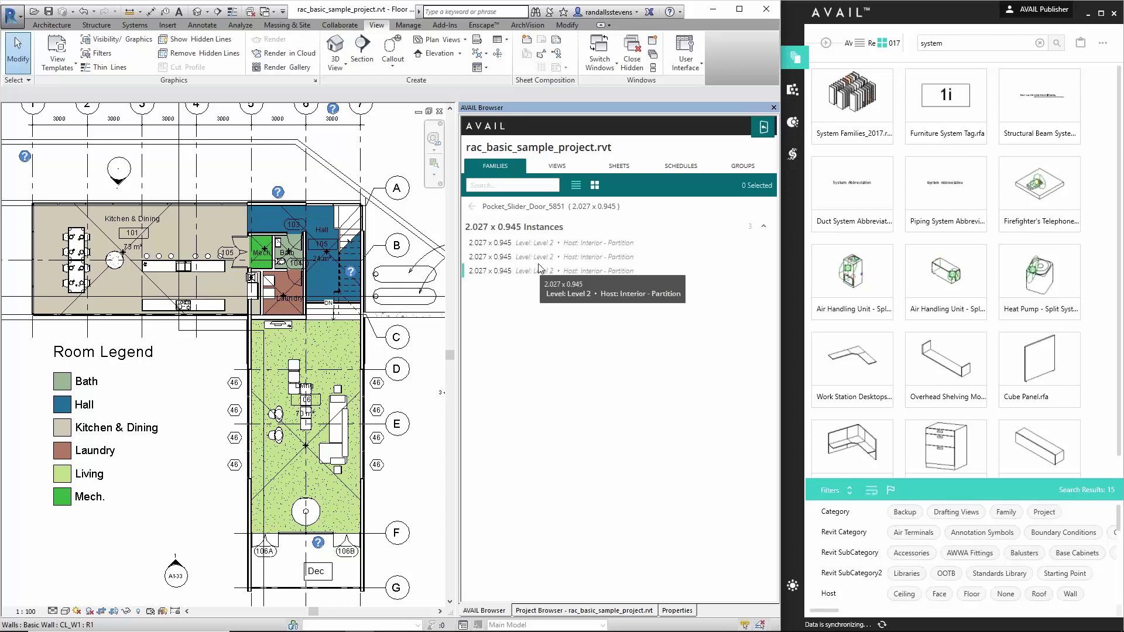
Open Floor Plan: Level 2 and select the second listed Pocket_Slider_Door_5851 instance in it
{"action": "left_click", "coordinate": [557, 165]}
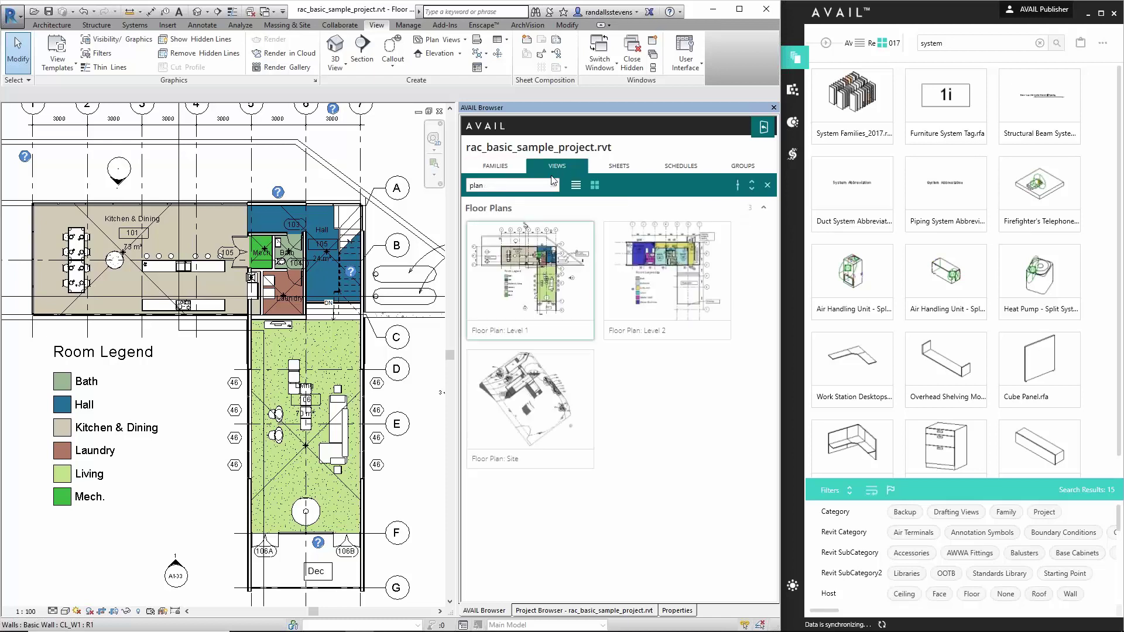
{"action": "double_click", "coordinate": [680, 271]}
{"action": "left_click", "coordinate": [495, 166]}
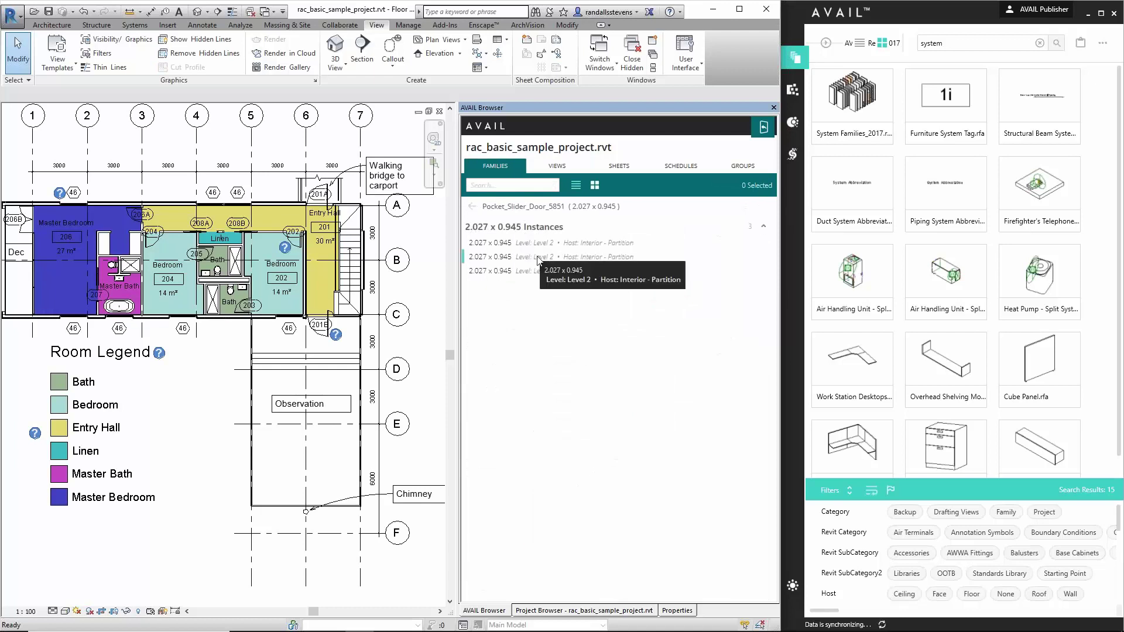
{"action": "left_click", "coordinate": [536, 257]}
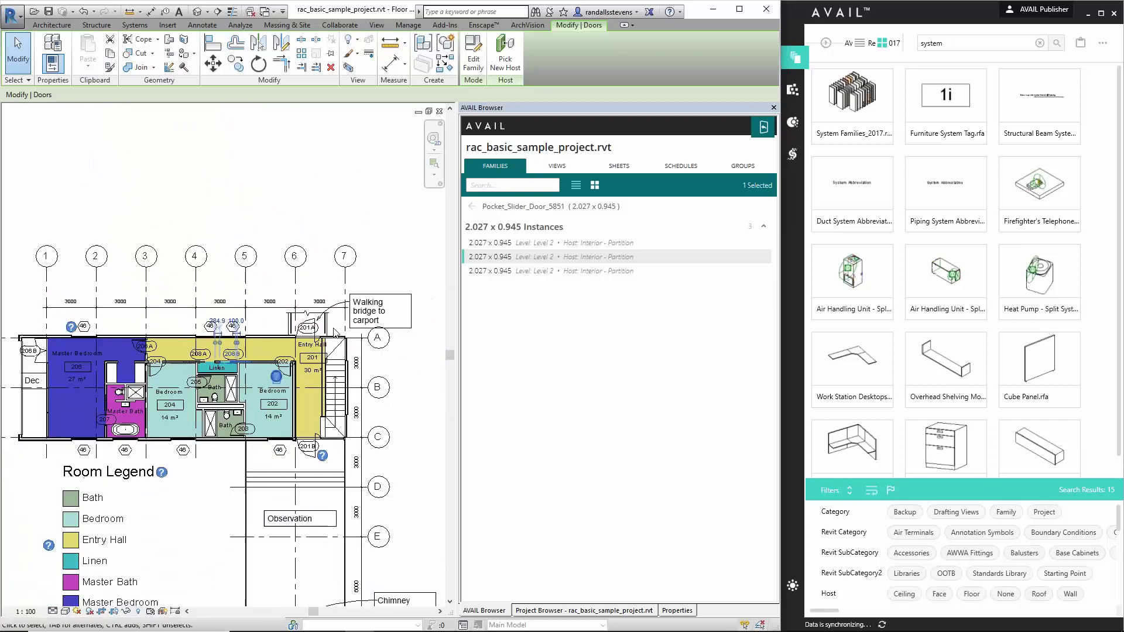
Return from the door instances to the "door" family results and shrink the family thumbnails
{"action": "left_click", "coordinate": [475, 209]}
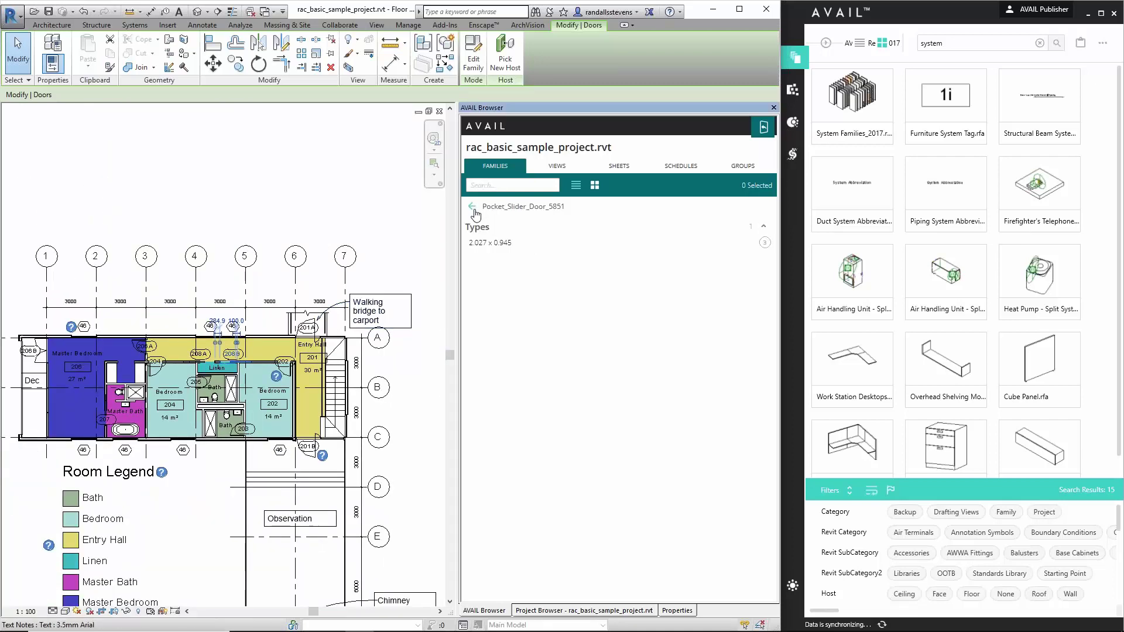
{"action": "left_click", "coordinate": [473, 208]}
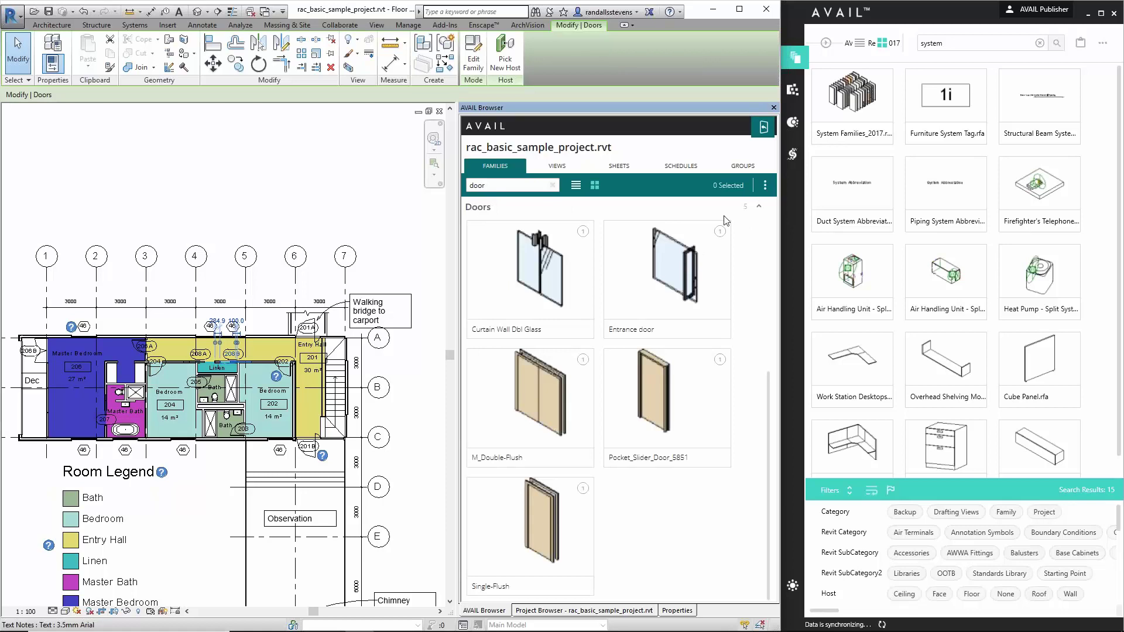
{"action": "left_click", "coordinate": [765, 185]}
{"action": "left_click", "coordinate": [738, 185]}
{"action": "left_click_drag", "start_coordinate": [745, 245], "coordinate": [741, 242]}
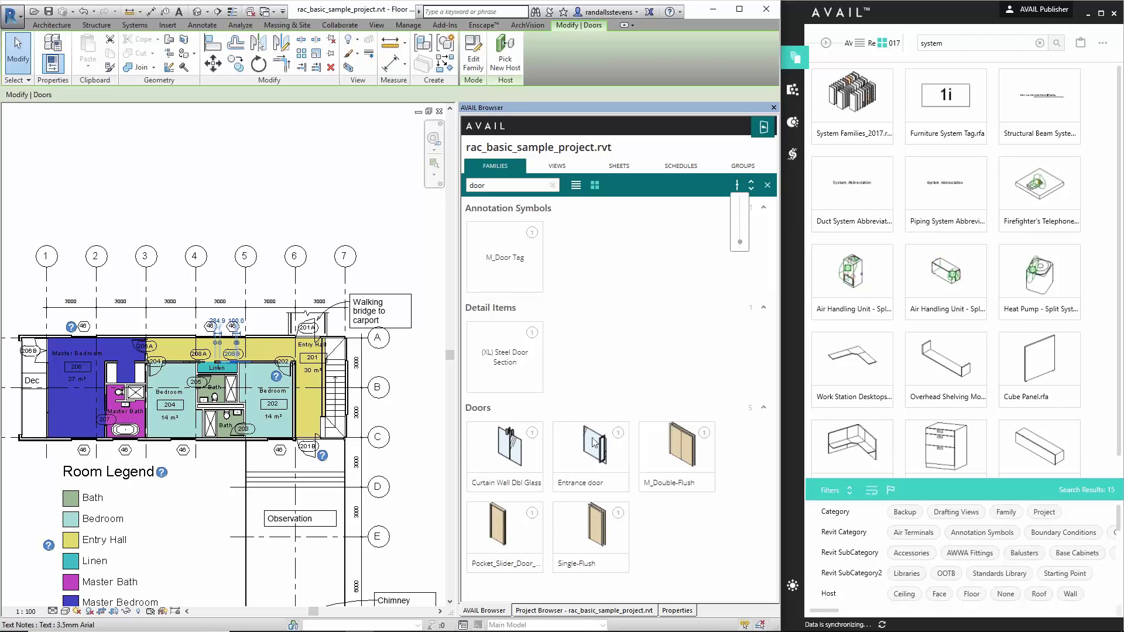
Examine the views placed on sheet A104 - Elev./Sec./Det. and return to the sheet list
{"action": "left_click", "coordinate": [618, 167]}
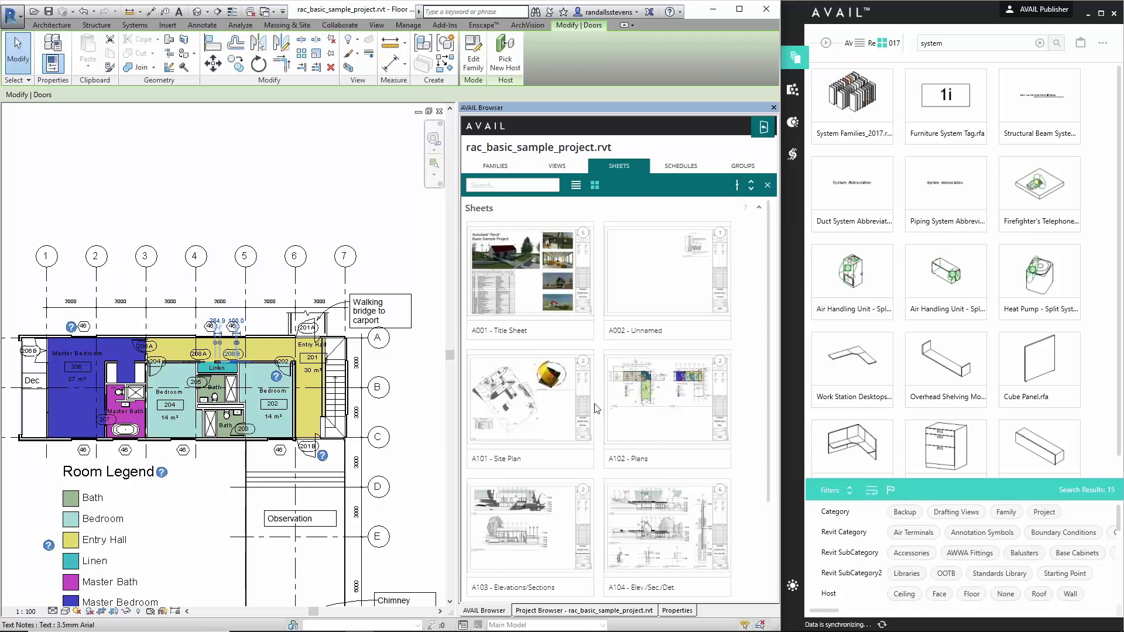
{"action": "scroll", "coordinate": [651, 417], "scroll_direction": "down", "scroll_amount": 2}
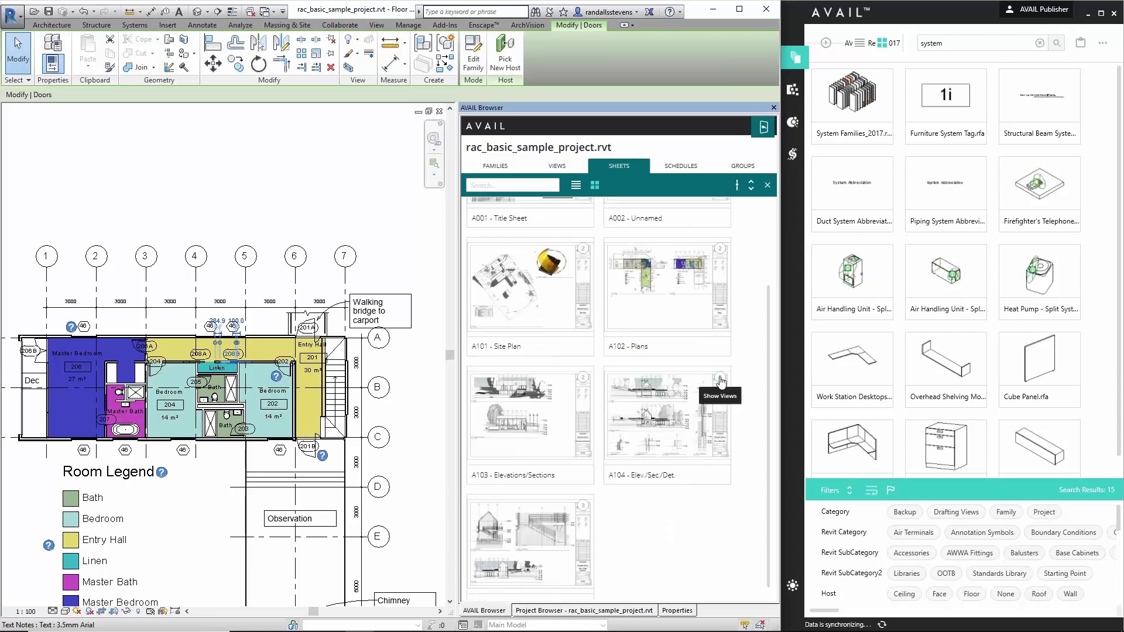
{"action": "left_click", "coordinate": [645, 398]}
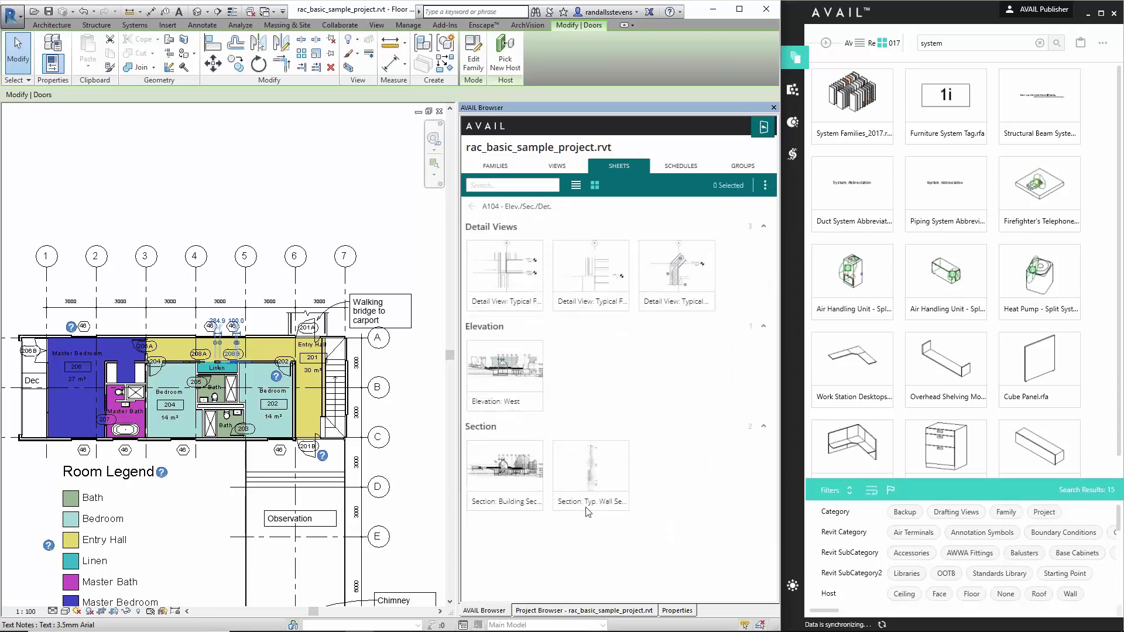
{"action": "left_click", "coordinate": [470, 207]}
{"action": "right_click", "coordinate": [644, 413]}
{"action": "left_click", "coordinate": [748, 384]}
{"action": "right_click", "coordinate": [940, 358]}
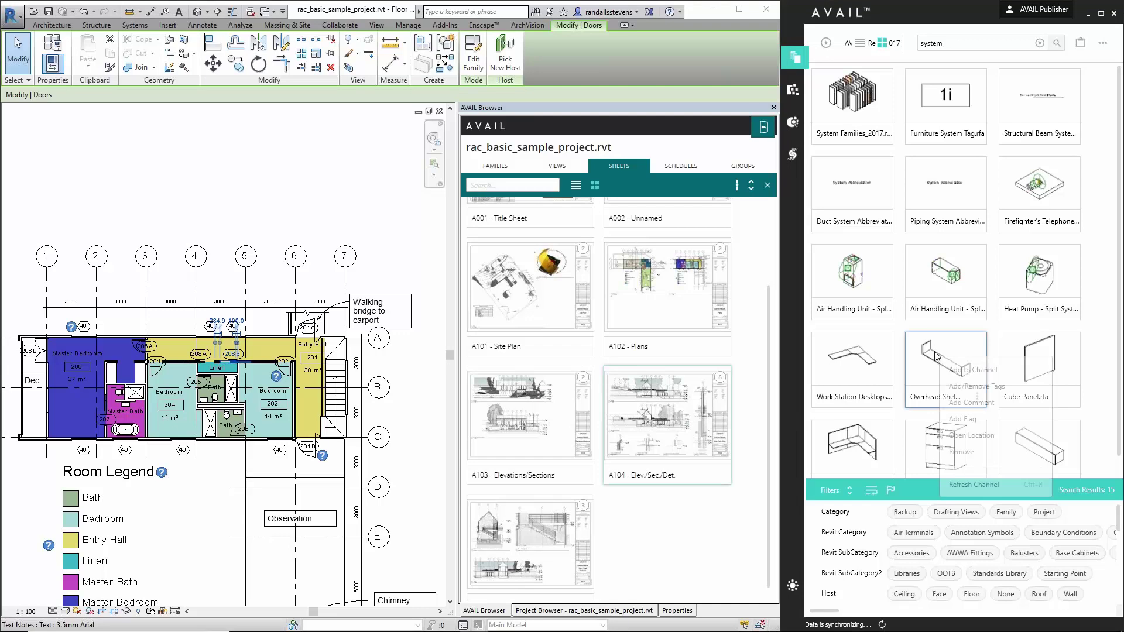
{"action": "left_click", "coordinate": [972, 387]}
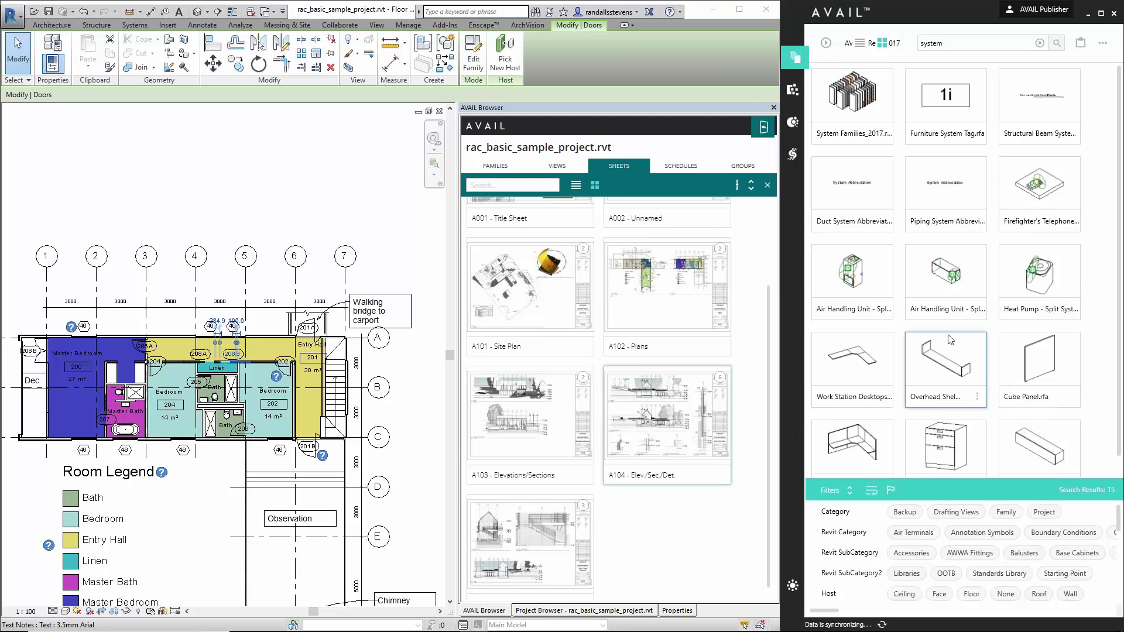
{"action": "left_click", "coordinate": [953, 413]}
Minimize Revit, move the addins folder window aside, and place the AVAIL window in front of it on the desktop
{"action": "left_click", "coordinate": [712, 10]}
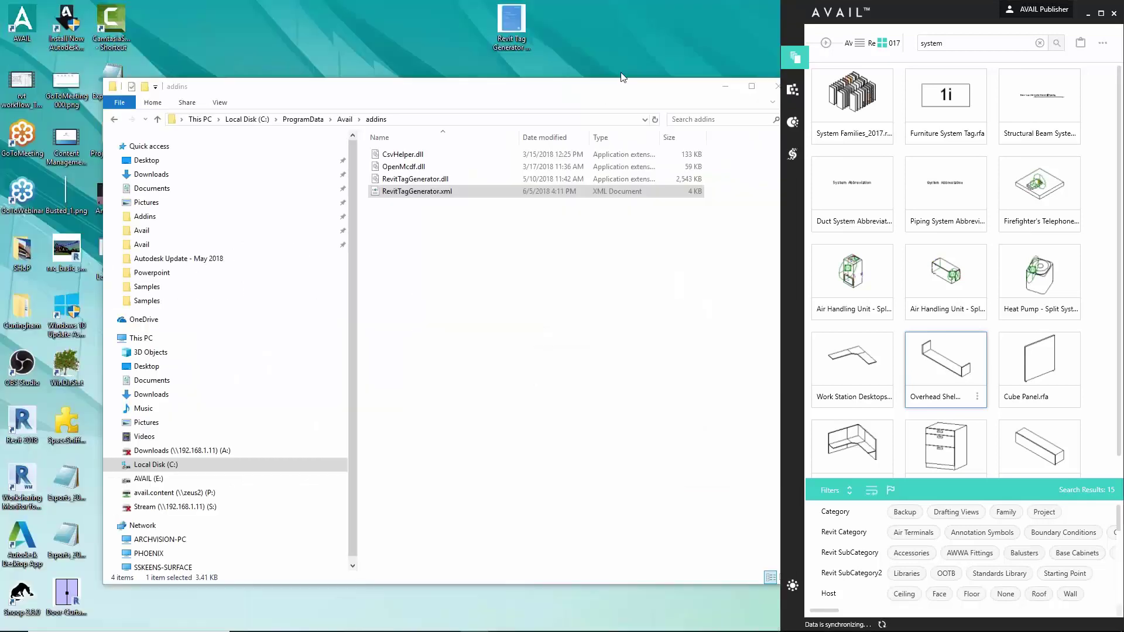
{"action": "left_click_drag", "start_coordinate": [605, 94], "coordinate": [688, 66]}
{"action": "left_click", "coordinate": [127, 346]}
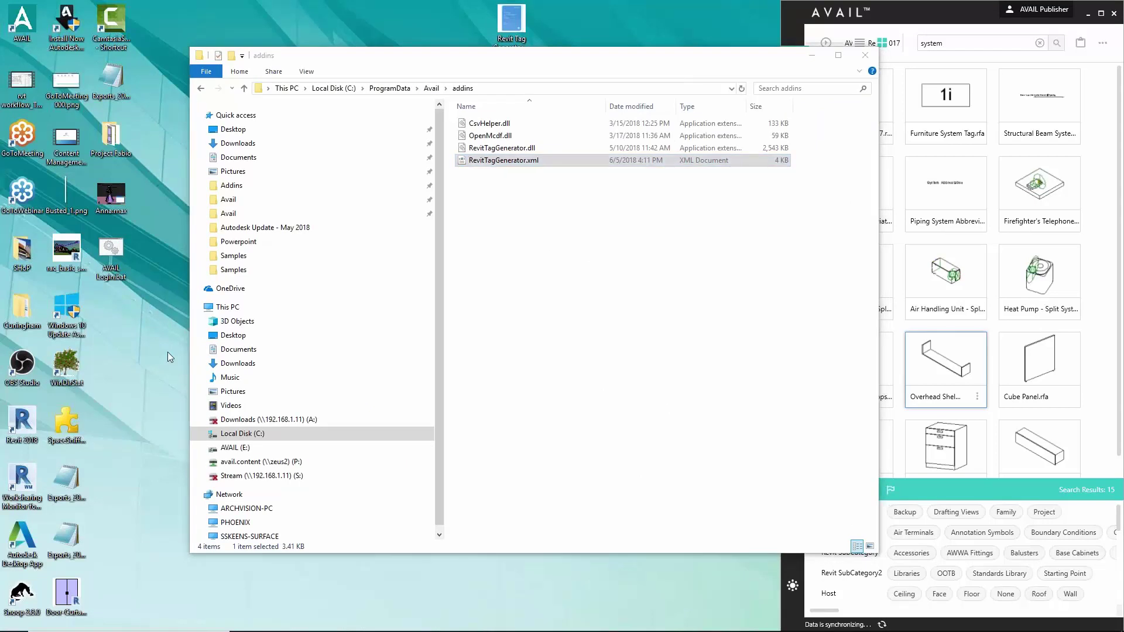
{"action": "left_click_drag", "start_coordinate": [897, 19], "coordinate": [234, 94]}
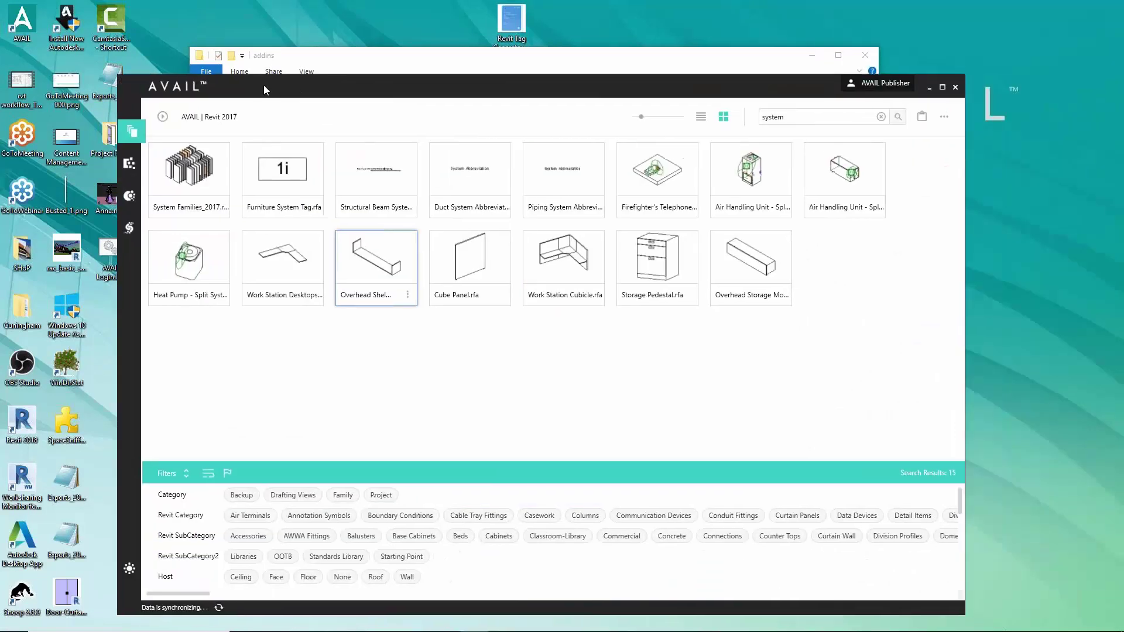
Close AVAIL, relaunch it with the AVAIL Login.bat shortcut on the desktop, and close the addins folder window
{"action": "left_click", "coordinate": [956, 89]}
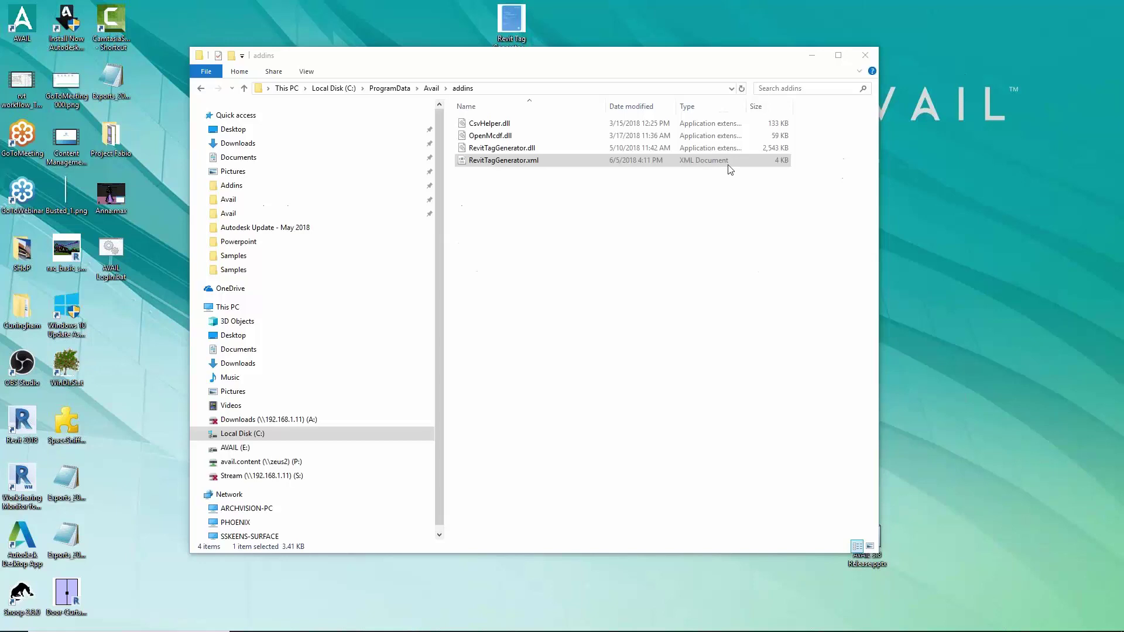
{"action": "double_click", "coordinate": [110, 263]}
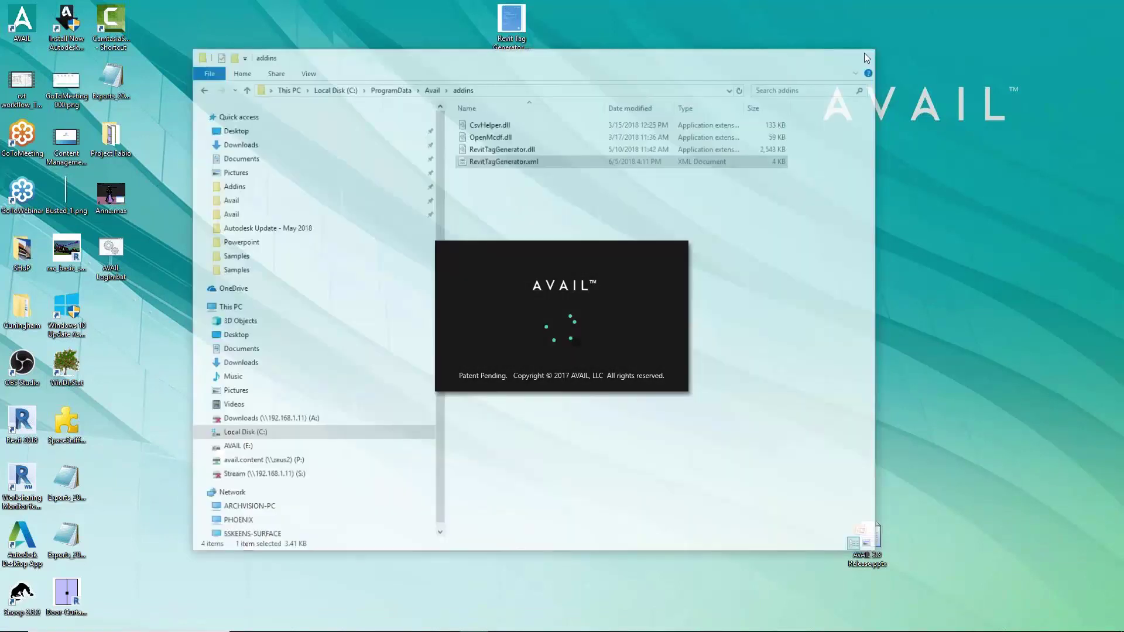
{"action": "left_click", "coordinate": [866, 56]}
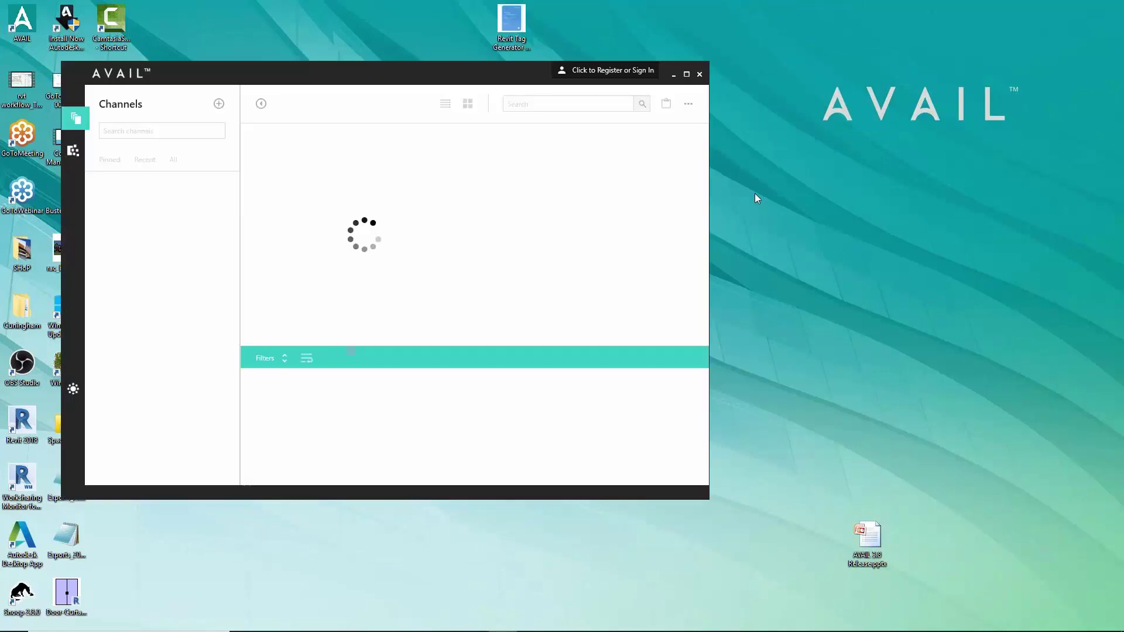
Sign in to AVAIL with the account e-mail and password
{"action": "left_click_drag", "start_coordinate": [370, 73], "coordinate": [521, 70]}
{"action": "left_click", "coordinate": [762, 69]}
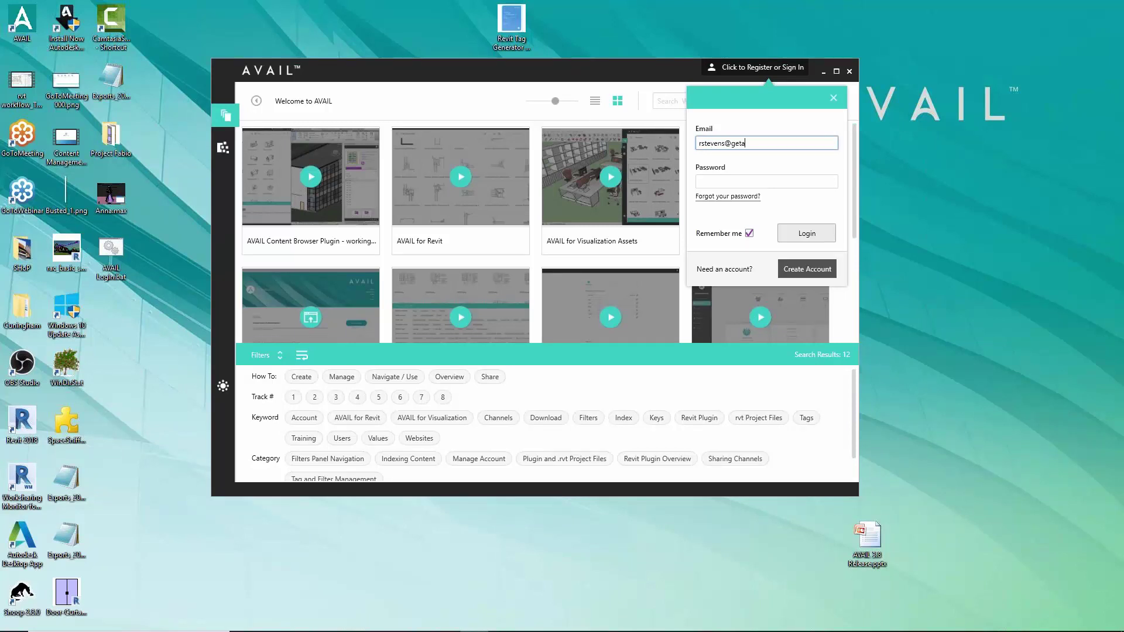
{"action": "type", "text": "m"}
{"action": "key", "text": "Tab"}
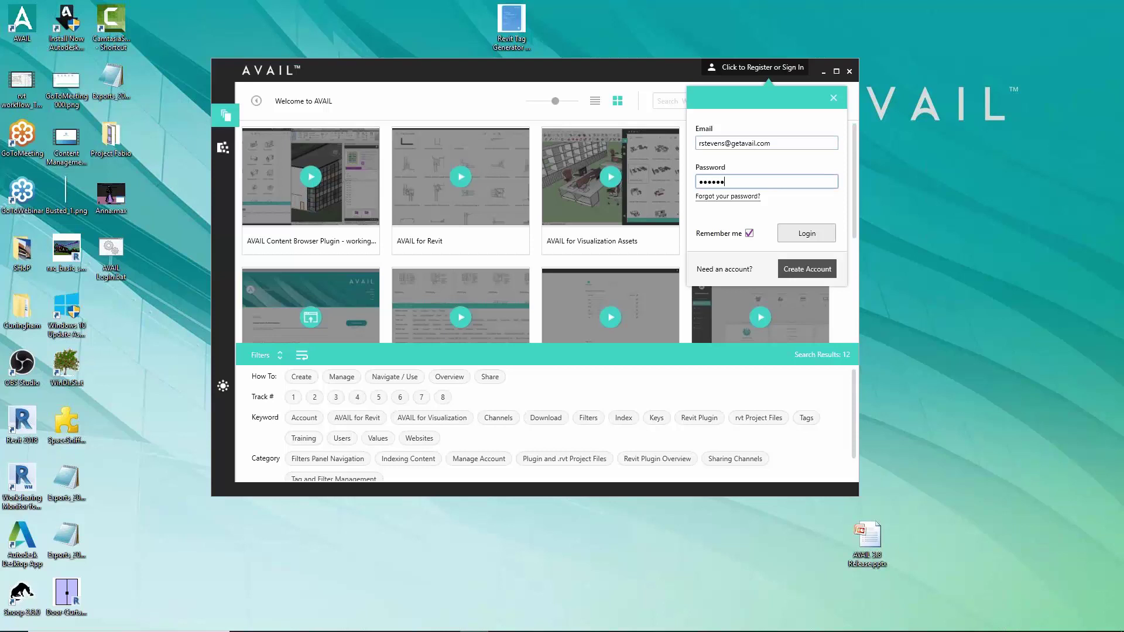
{"action": "key", "text": "Return"}
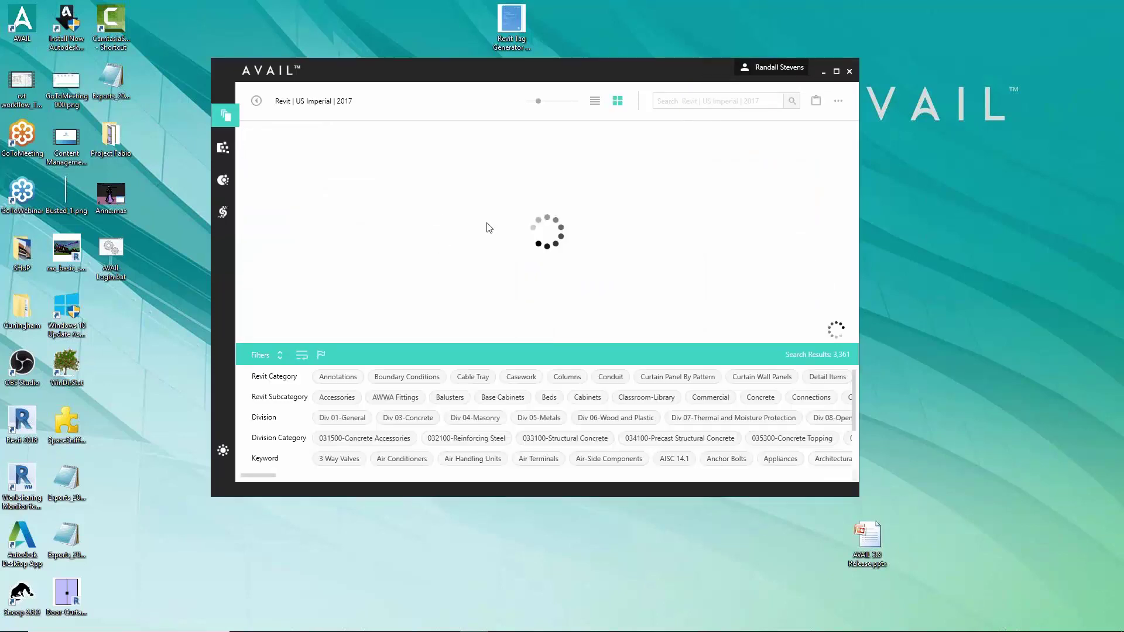
Enlarge the AVAIL window, show the channel list, and open the Precedent Library channel
{"action": "left_click_drag", "start_coordinate": [398, 72], "coordinate": [335, 74]}
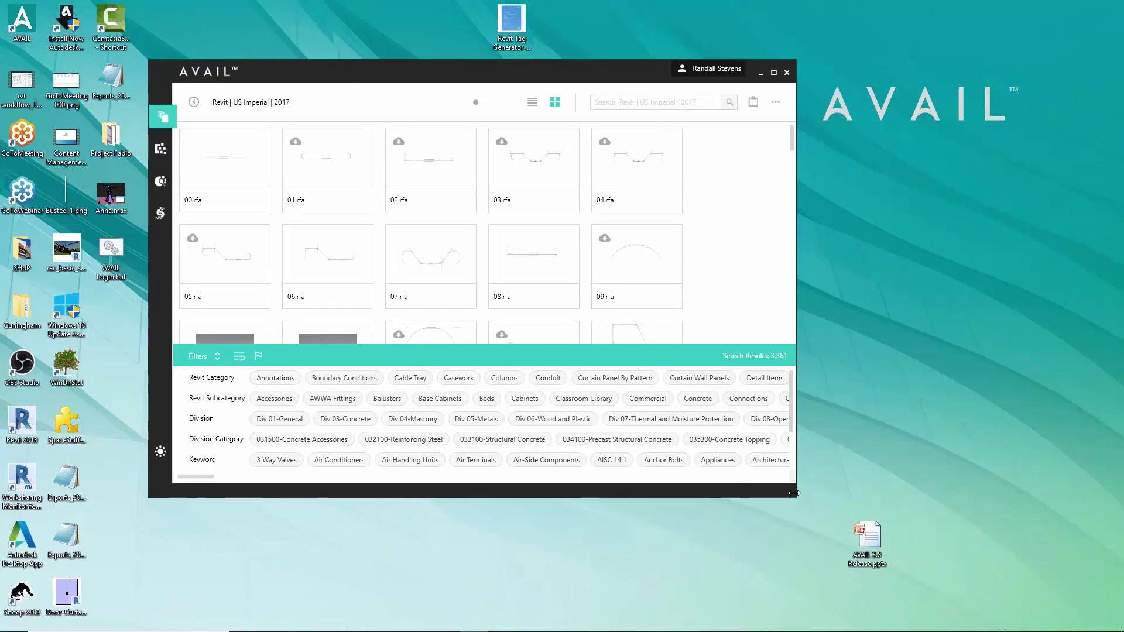
{"action": "left_click_drag", "start_coordinate": [816, 506], "coordinate": [1033, 599]}
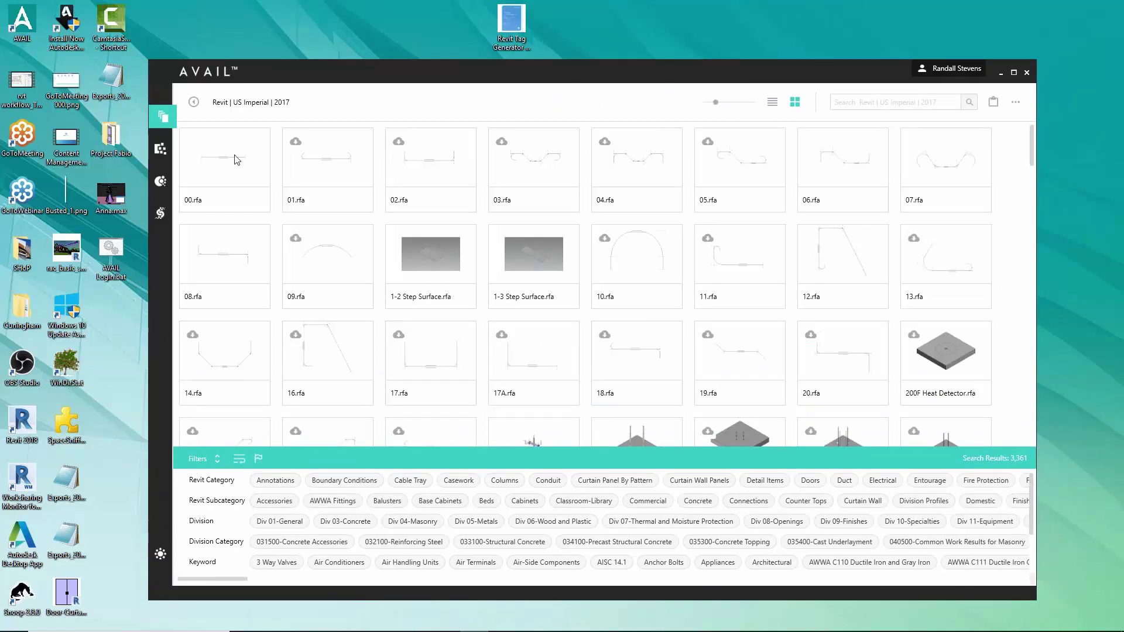
{"action": "left_click", "coordinate": [194, 104]}
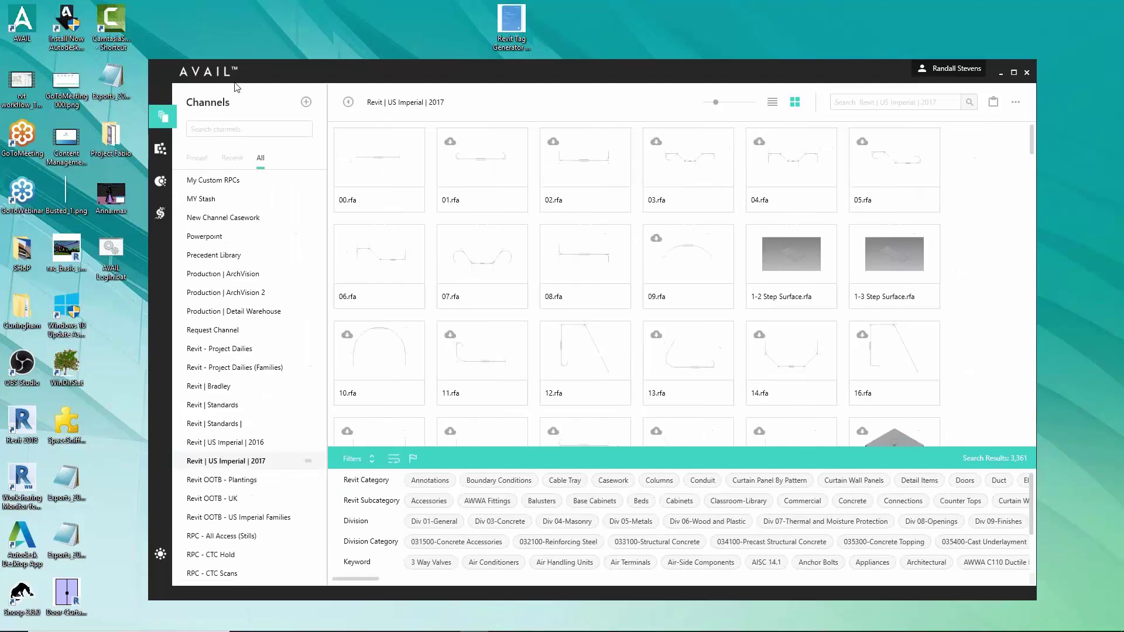
{"action": "scroll", "coordinate": [281, 351], "scroll_direction": "down", "scroll_amount": 3}
{"action": "scroll", "coordinate": [259, 352], "scroll_direction": "up", "scroll_amount": 2}
{"action": "scroll", "coordinate": [246, 352], "scroll_direction": "up", "scroll_amount": 4}
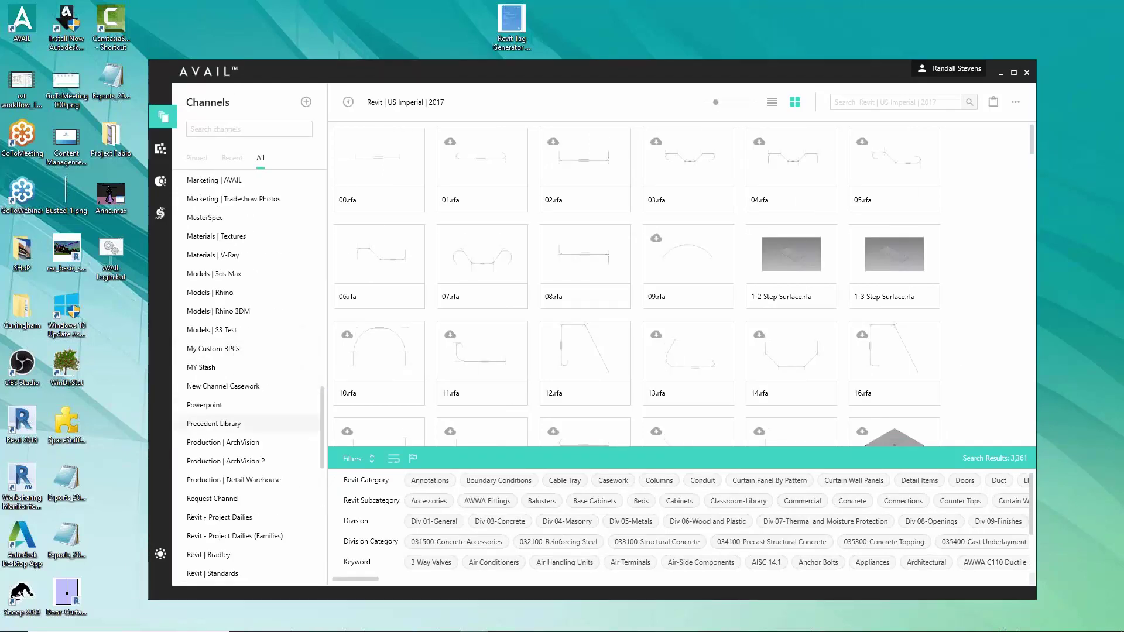
{"action": "left_click", "coordinate": [232, 424]}
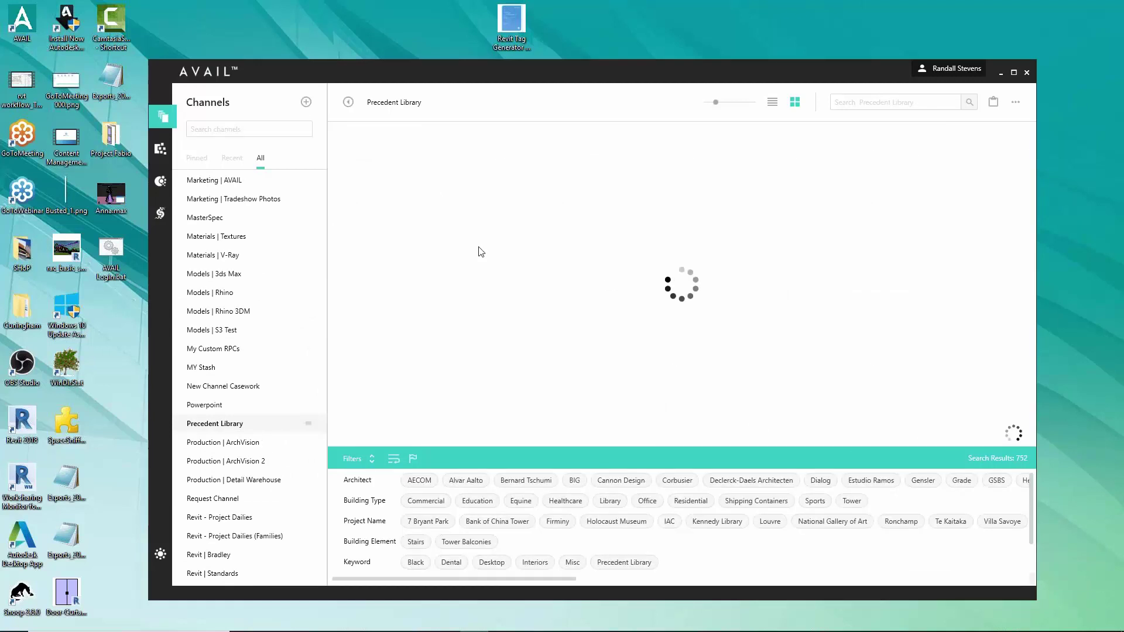
Reposition and further enlarge the AVAIL window and make the Precedent Library thumbnails slightly larger
{"action": "left_click_drag", "start_coordinate": [462, 65], "coordinate": [501, 40]}
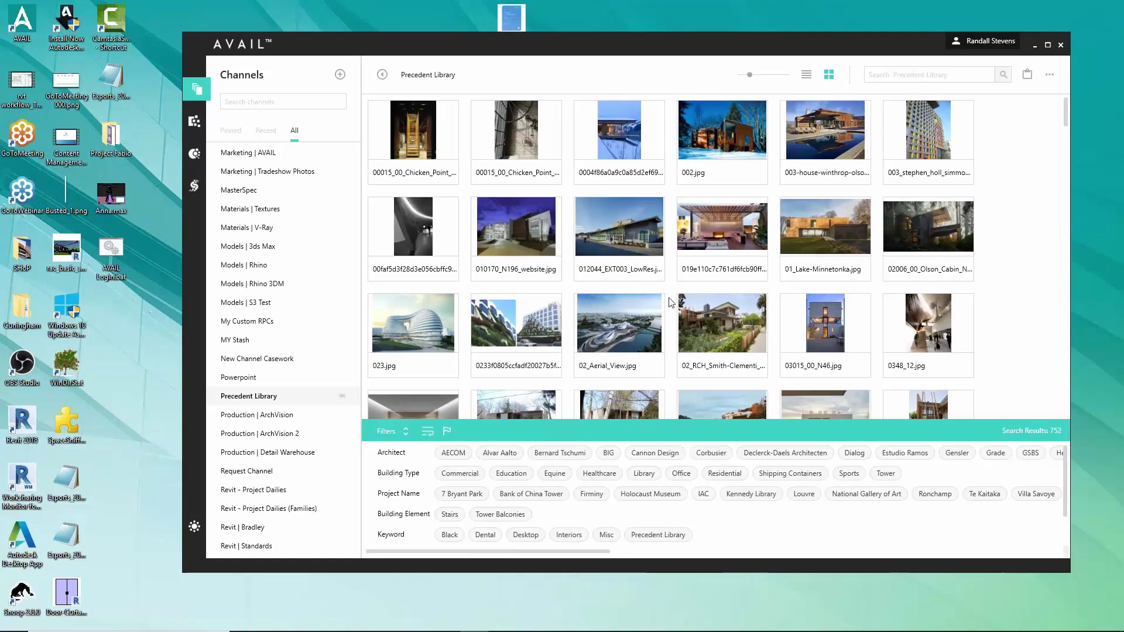
{"action": "scroll", "coordinate": [635, 285], "scroll_direction": "down", "scroll_amount": 3}
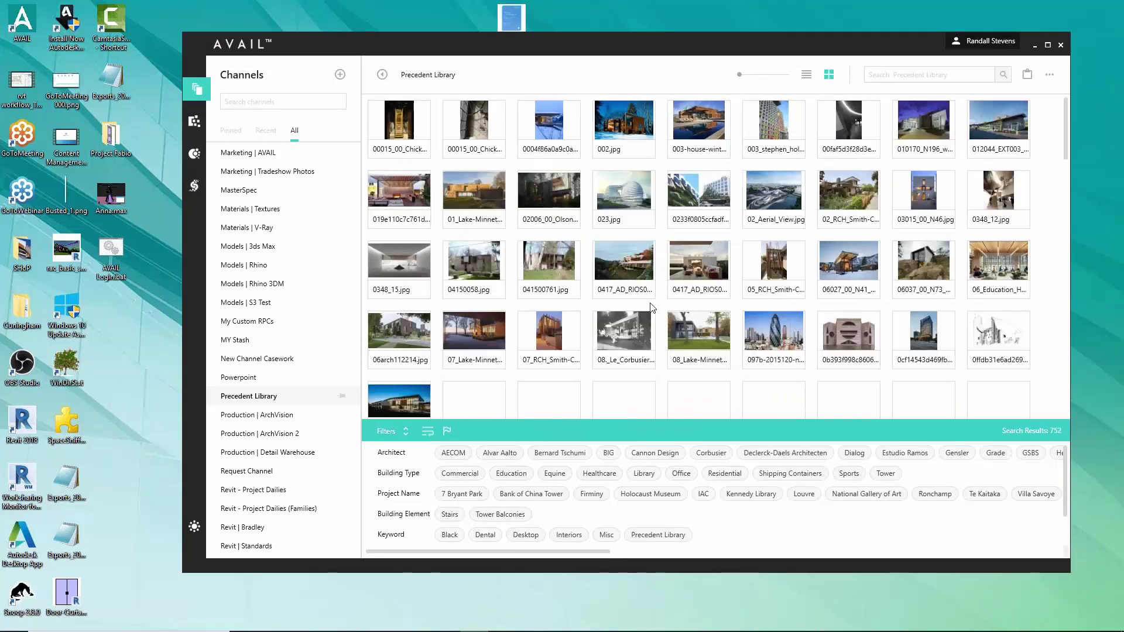
{"action": "scroll", "coordinate": [651, 307], "scroll_direction": "up", "scroll_amount": 2}
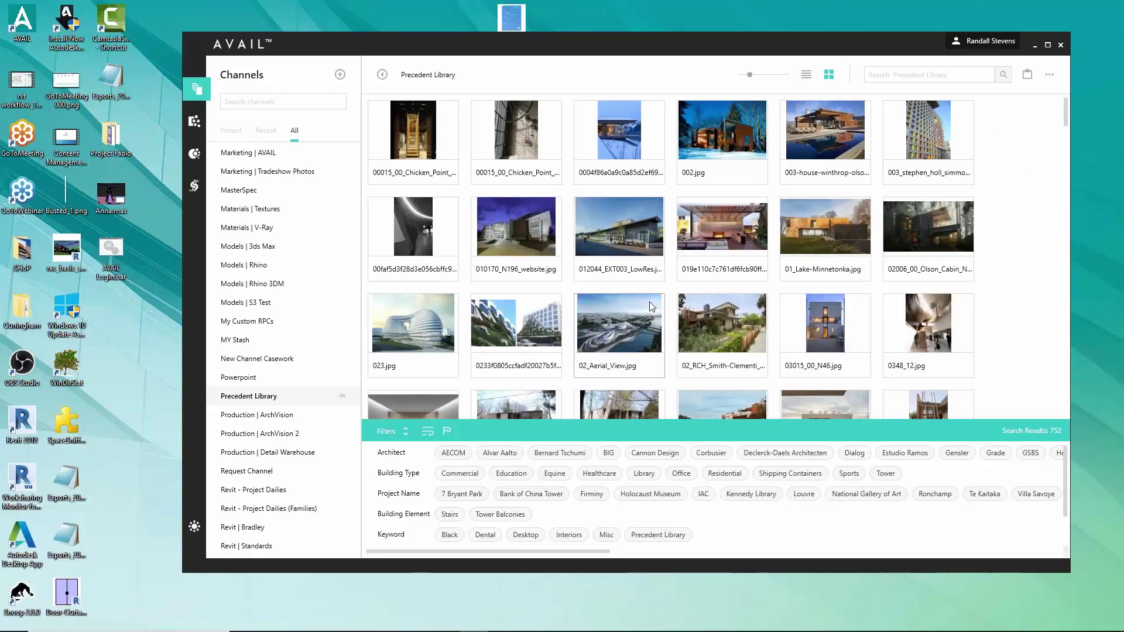
{"action": "scroll", "coordinate": [651, 306], "scroll_direction": "up", "scroll_amount": 1}
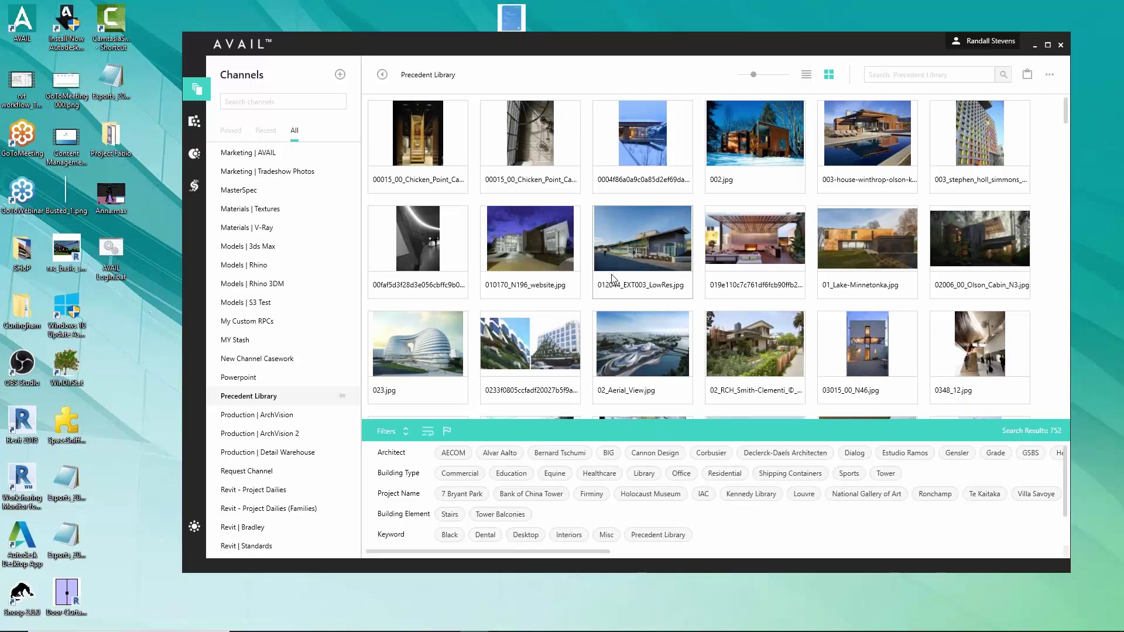
{"action": "left_click_drag", "start_coordinate": [560, 51], "coordinate": [536, 41]}
{"action": "left_click_drag", "start_coordinate": [1047, 570], "coordinate": [1089, 611]}
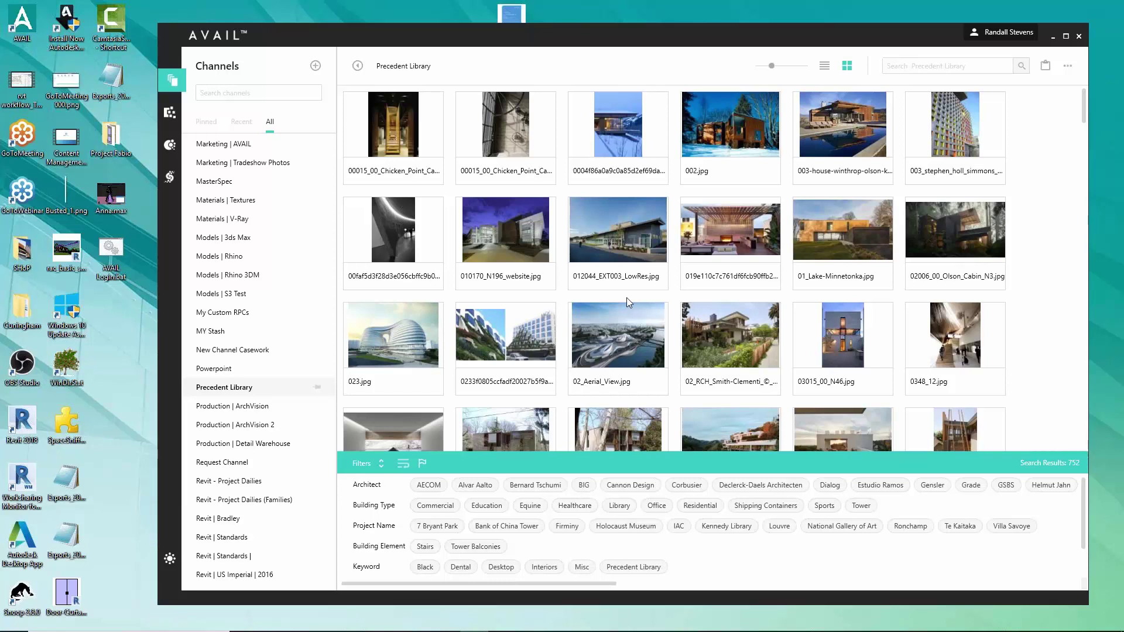
Shrink the Precedent Library thumbnails, and then enlarge them to five per row
{"action": "scroll", "coordinate": [605, 293], "scroll_direction": "down", "scroll_amount": 1}
{"action": "scroll", "coordinate": [604, 292], "scroll_direction": "down", "scroll_amount": 2}
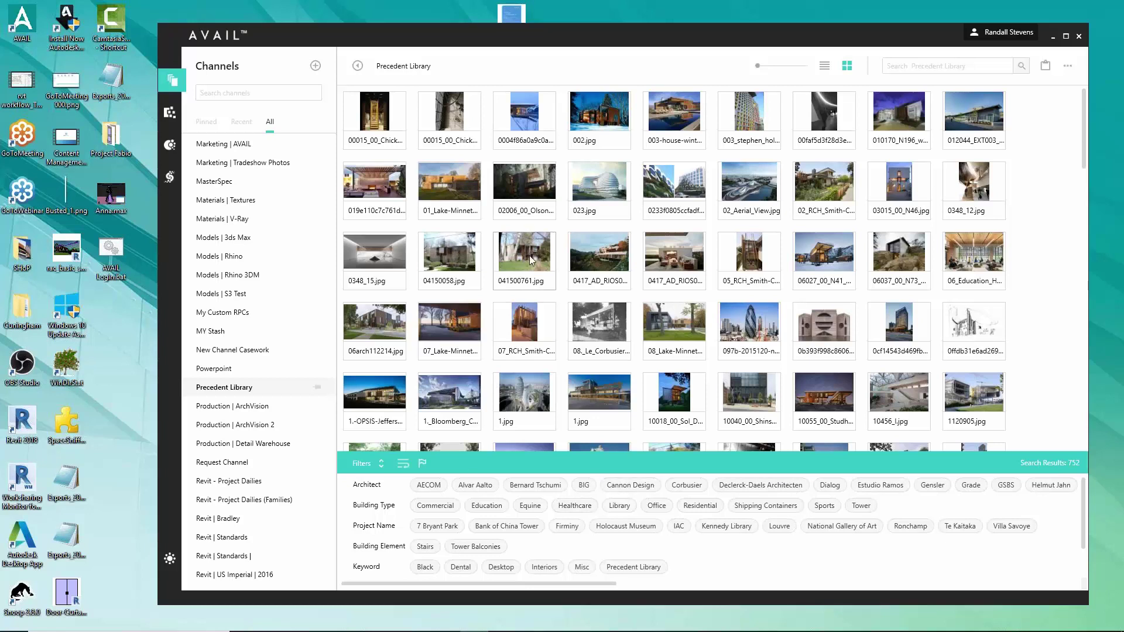
{"action": "scroll", "coordinate": [529, 262], "scroll_direction": "up", "scroll_amount": 2}
{"action": "scroll", "coordinate": [532, 265], "scroll_direction": "down", "scroll_amount": 1}
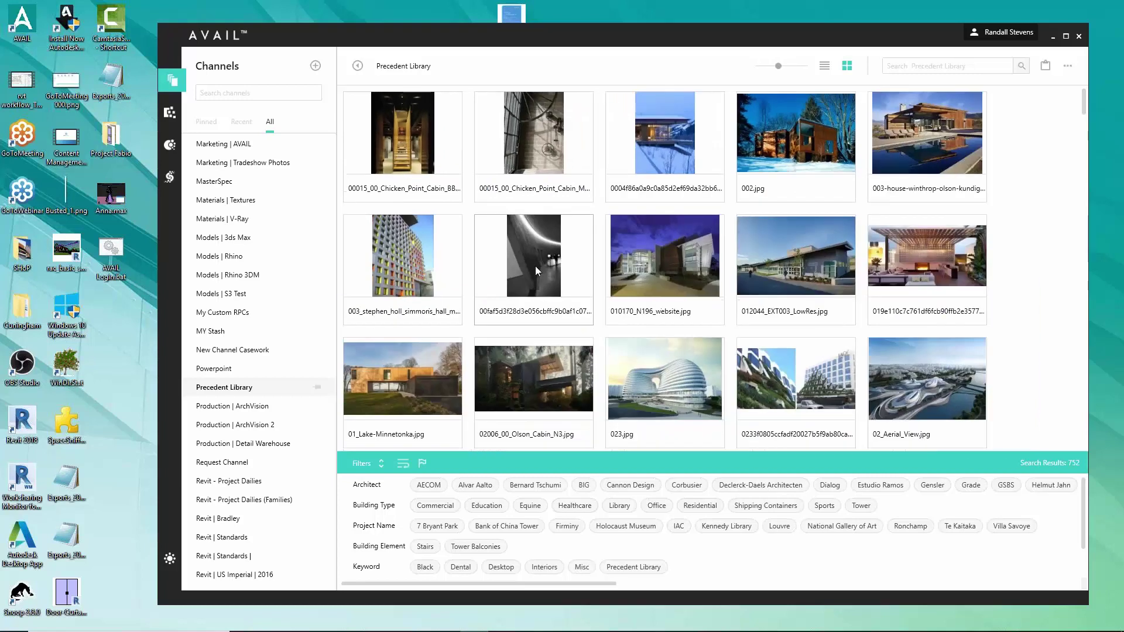
{"action": "scroll", "coordinate": [537, 270], "scroll_direction": "down", "scroll_amount": 1}
{"action": "scroll", "coordinate": [535, 266], "scroll_direction": "up", "scroll_amount": 1}
Wrap the filter values to show all architects and filter the Precedent Library by Architect Olson Kundig
{"action": "right_click", "coordinate": [529, 254]}
{"action": "left_click", "coordinate": [445, 458]}
{"action": "left_click", "coordinate": [403, 464]}
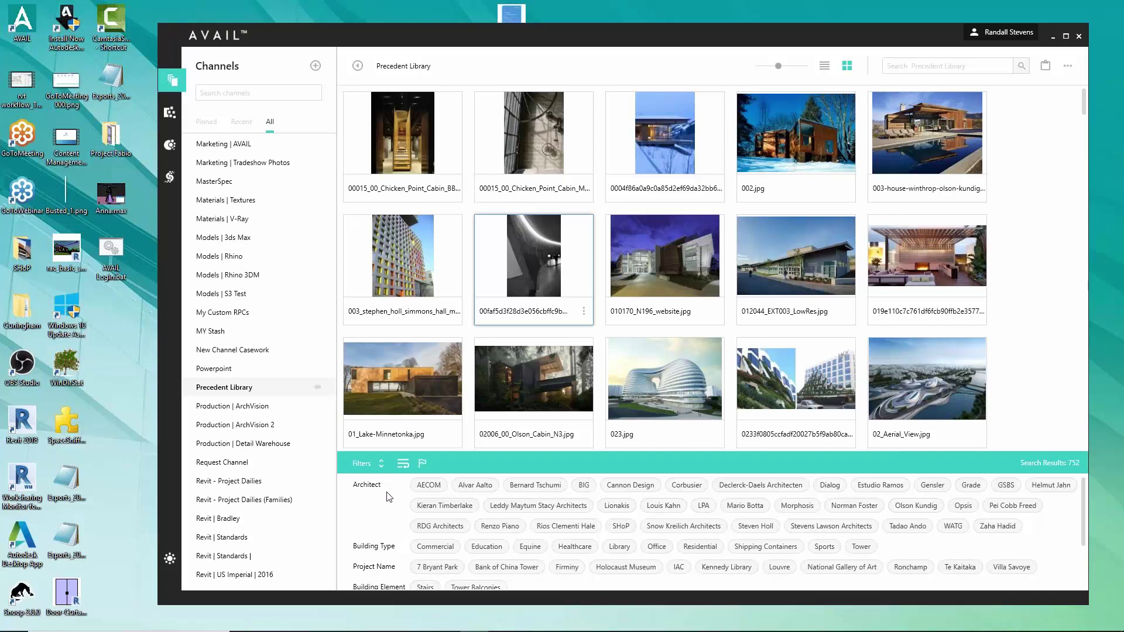
{"action": "scroll", "coordinate": [530, 548], "scroll_direction": "down", "scroll_amount": 2}
{"action": "scroll", "coordinate": [533, 530], "scroll_direction": "up", "scroll_amount": 2}
{"action": "left_click", "coordinate": [920, 507]}
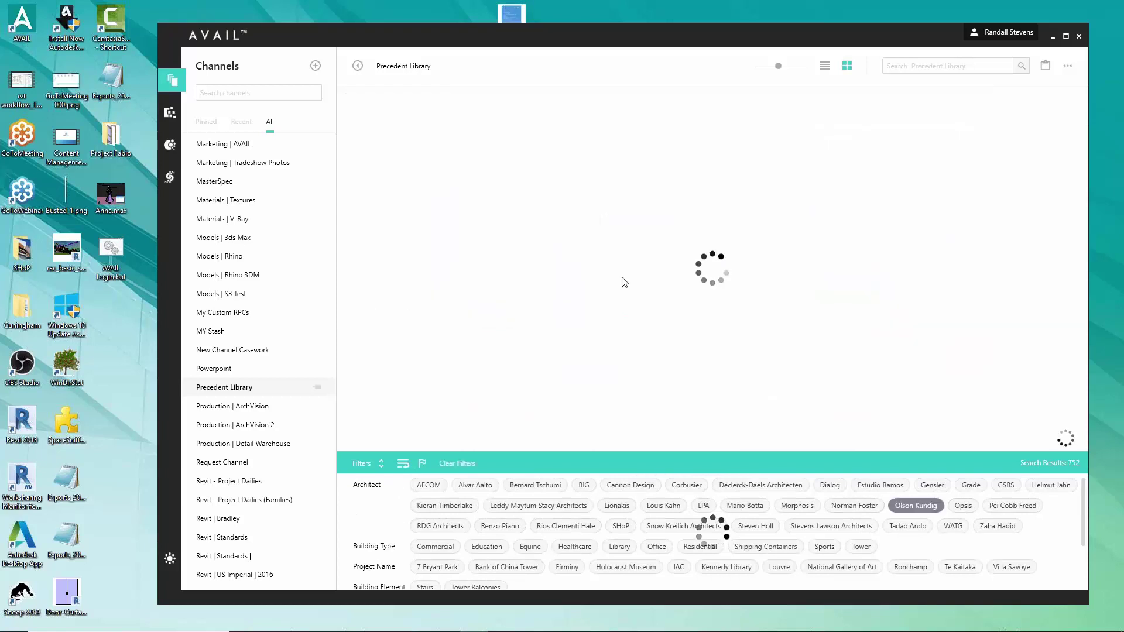
Rescale the Olson Kundig result thumbnails to a smaller size with seven images per row
{"action": "scroll", "coordinate": [601, 261], "scroll_direction": "up", "scroll_amount": 1}
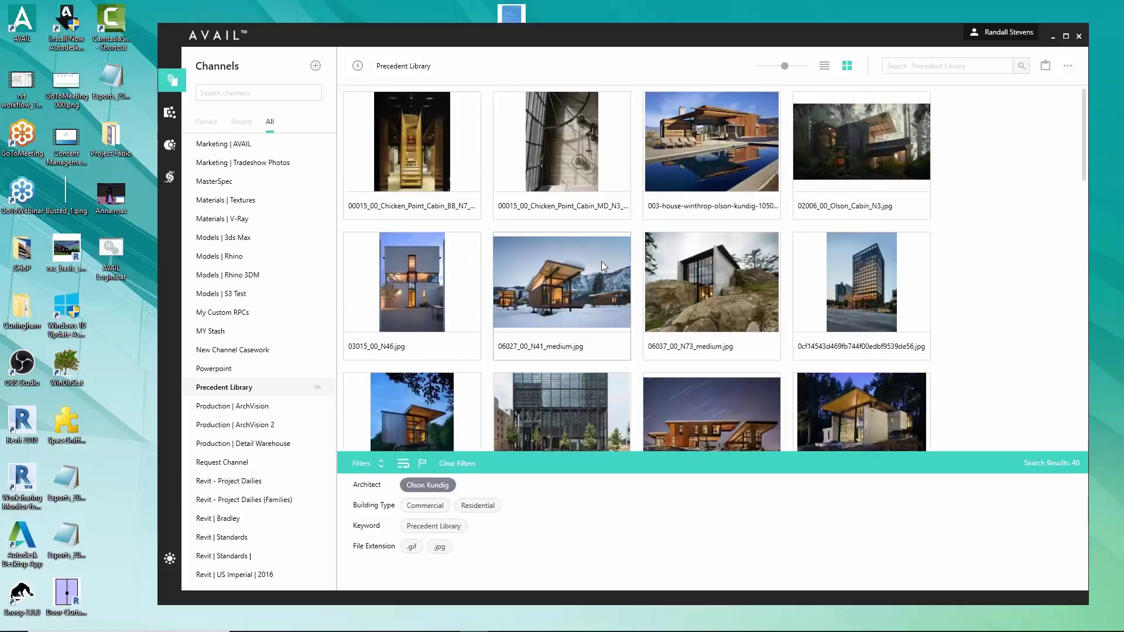
{"action": "scroll", "coordinate": [602, 261], "scroll_direction": "down", "scroll_amount": 2}
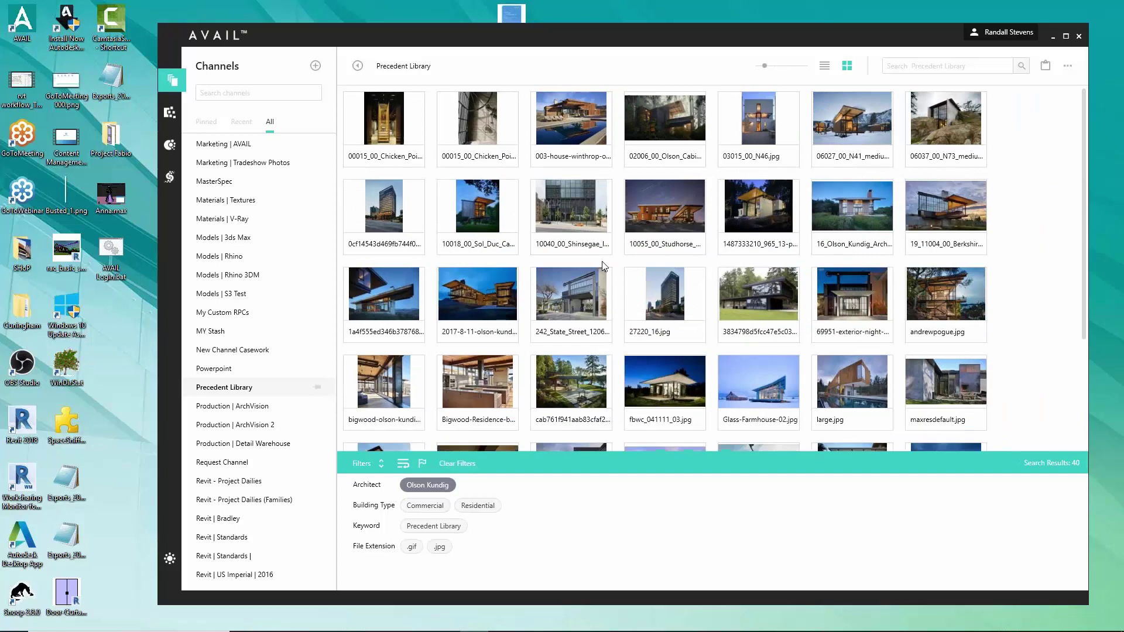
{"action": "scroll", "coordinate": [602, 262], "scroll_direction": "up", "scroll_amount": 1}
{"action": "scroll", "coordinate": [602, 261], "scroll_direction": "down", "scroll_amount": 1}
{"action": "scroll", "coordinate": [602, 261], "scroll_direction": "up", "scroll_amount": 1}
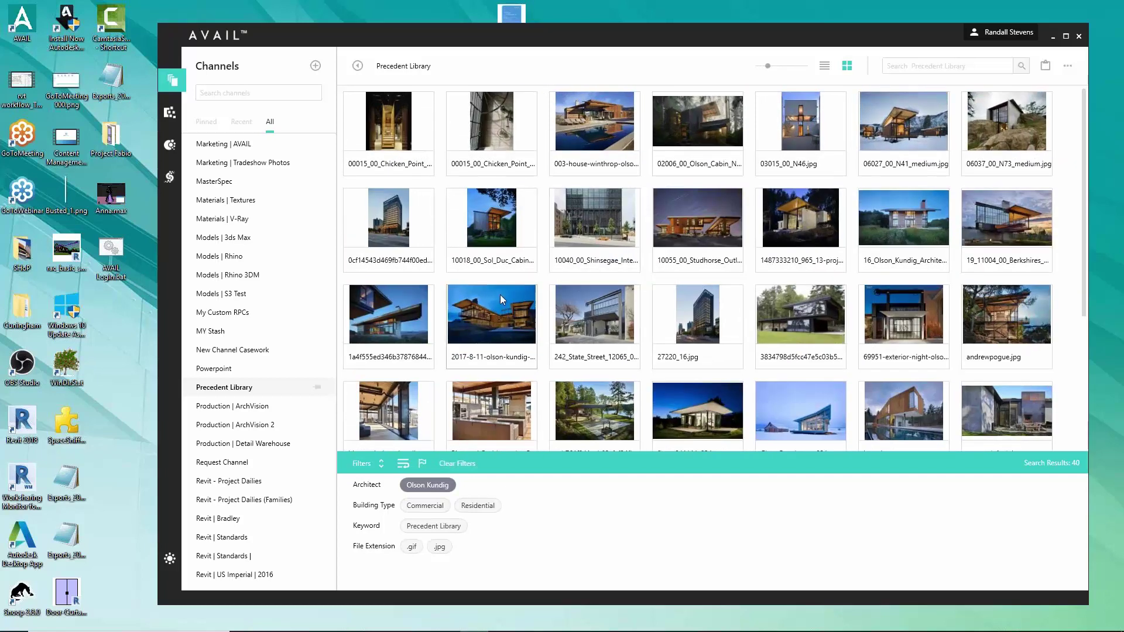
{"action": "scroll", "coordinate": [500, 300], "scroll_direction": "up", "scroll_amount": 1}
{"action": "scroll", "coordinate": [506, 298], "scroll_direction": "down", "scroll_amount": 1}
Narrow the Olson Kundig results to Building Type Residential and shrink the thumbnails slightly
{"action": "left_click", "coordinate": [478, 506]}
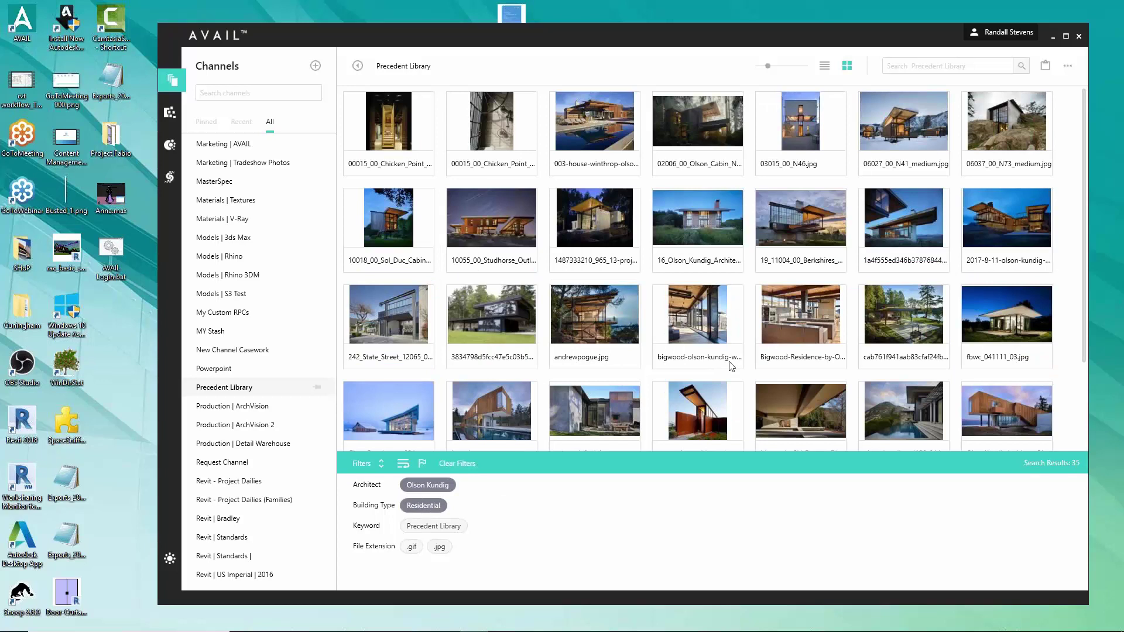
{"action": "scroll", "coordinate": [725, 355], "scroll_direction": "up", "scroll_amount": 2}
{"action": "scroll", "coordinate": [725, 355], "scroll_direction": "down", "scroll_amount": 1}
{"action": "scroll", "coordinate": [723, 354], "scroll_direction": "down", "scroll_amount": 1}
Open the file location of the third image in the third row and move the folder window aside
{"action": "right_click", "coordinate": [557, 295]}
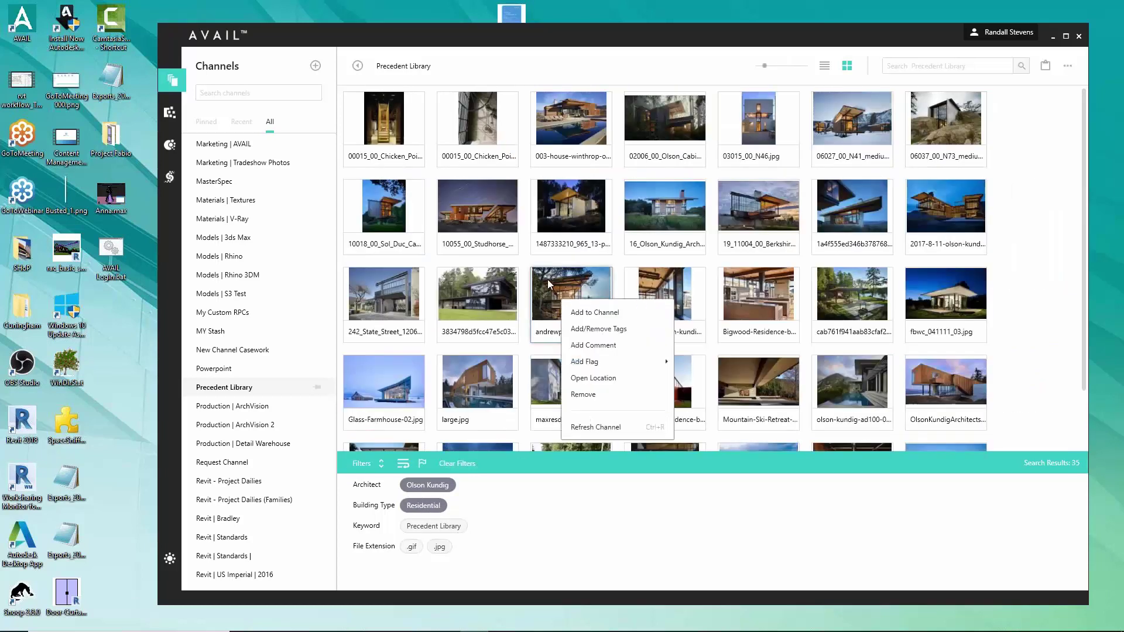
{"action": "left_click", "coordinate": [526, 264]}
{"action": "right_click", "coordinate": [561, 284]}
{"action": "left_click", "coordinate": [598, 368]}
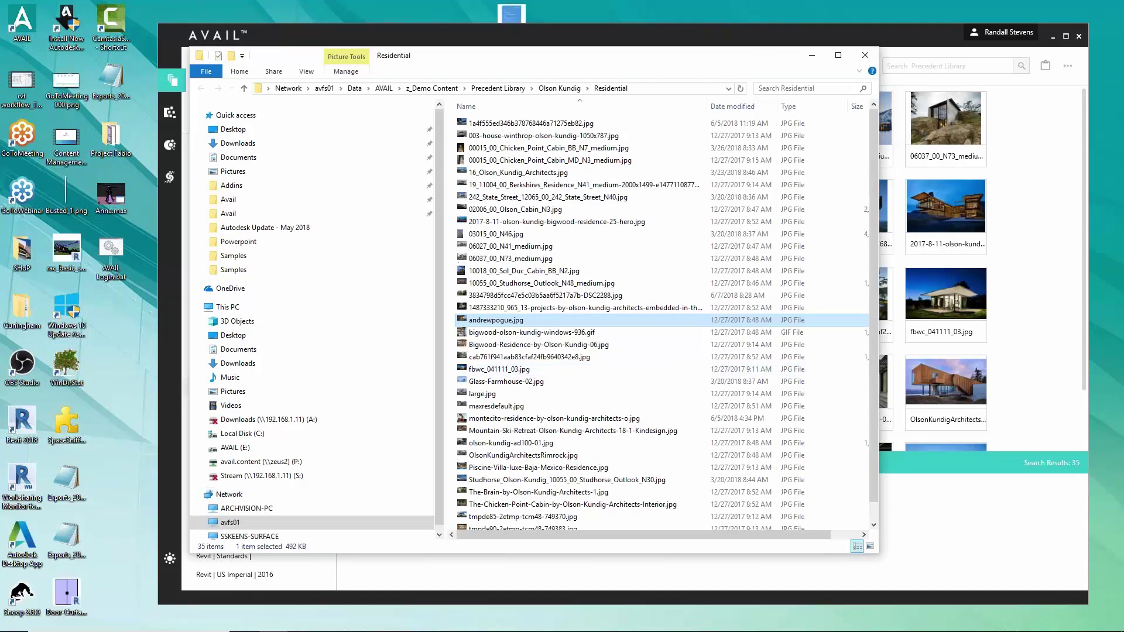
{"action": "left_click_drag", "start_coordinate": [561, 63], "coordinate": [460, 60]}
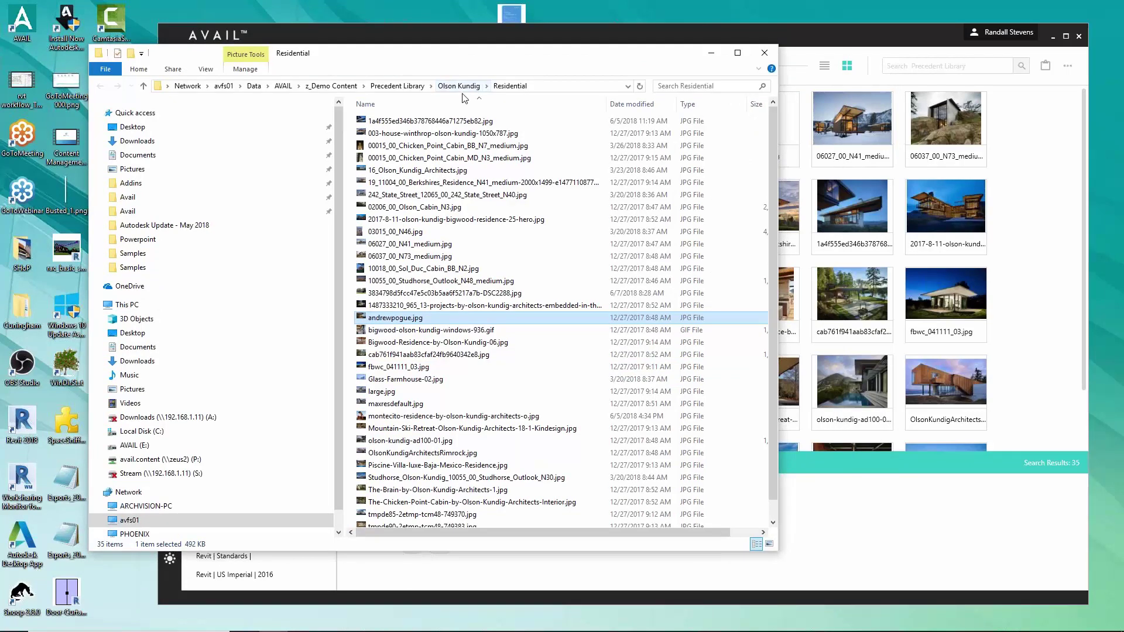
Go up through Olson Kundig to the Precedent Library folder and back down into Olson Kundig's Residential folder
{"action": "left_click", "coordinate": [461, 90]}
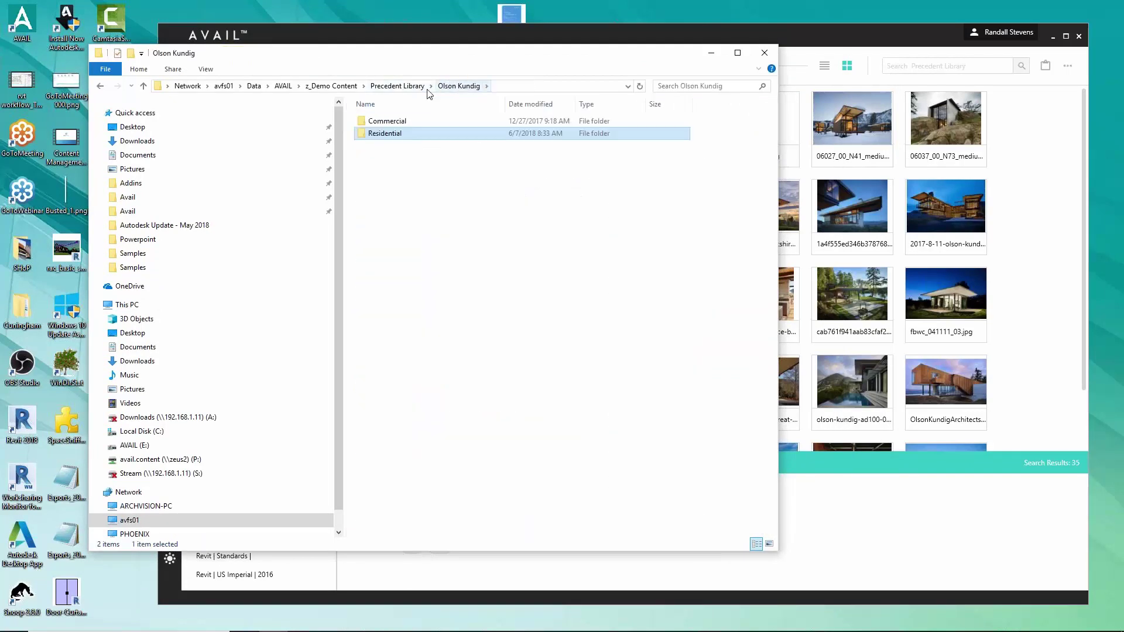
{"action": "left_click", "coordinate": [409, 88]}
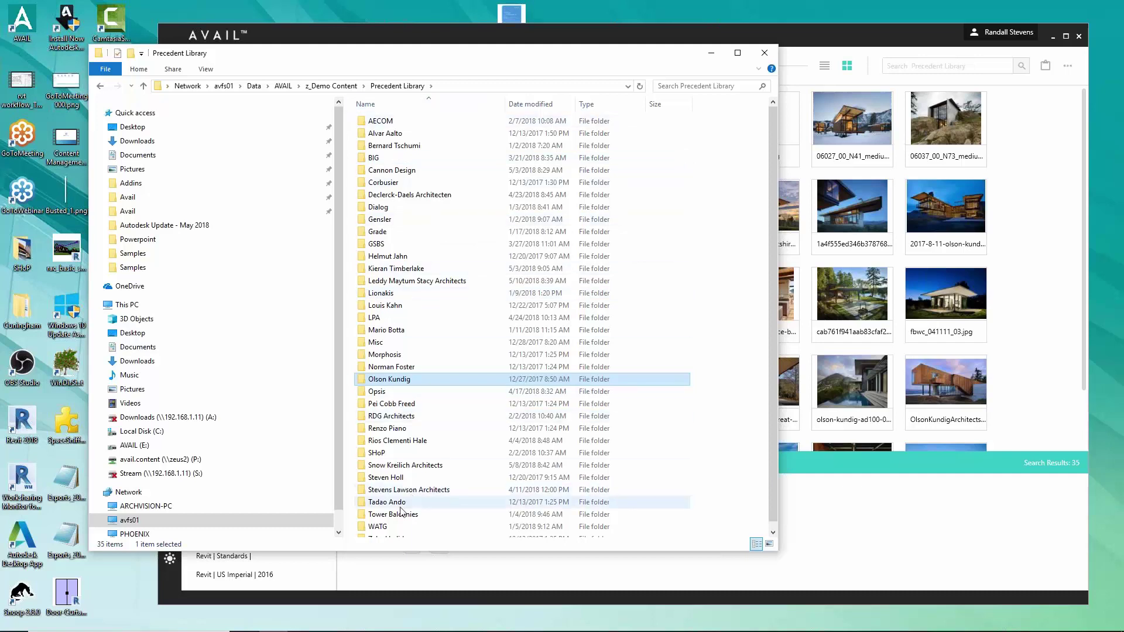
{"action": "double_click", "coordinate": [377, 382]}
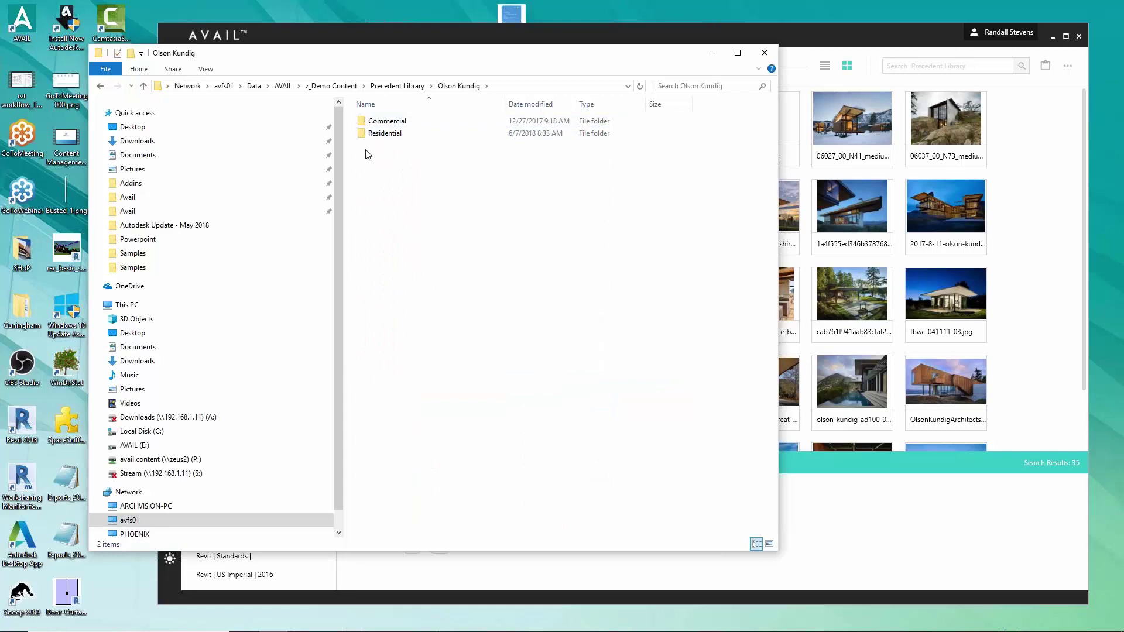
{"action": "double_click", "coordinate": [384, 133]}
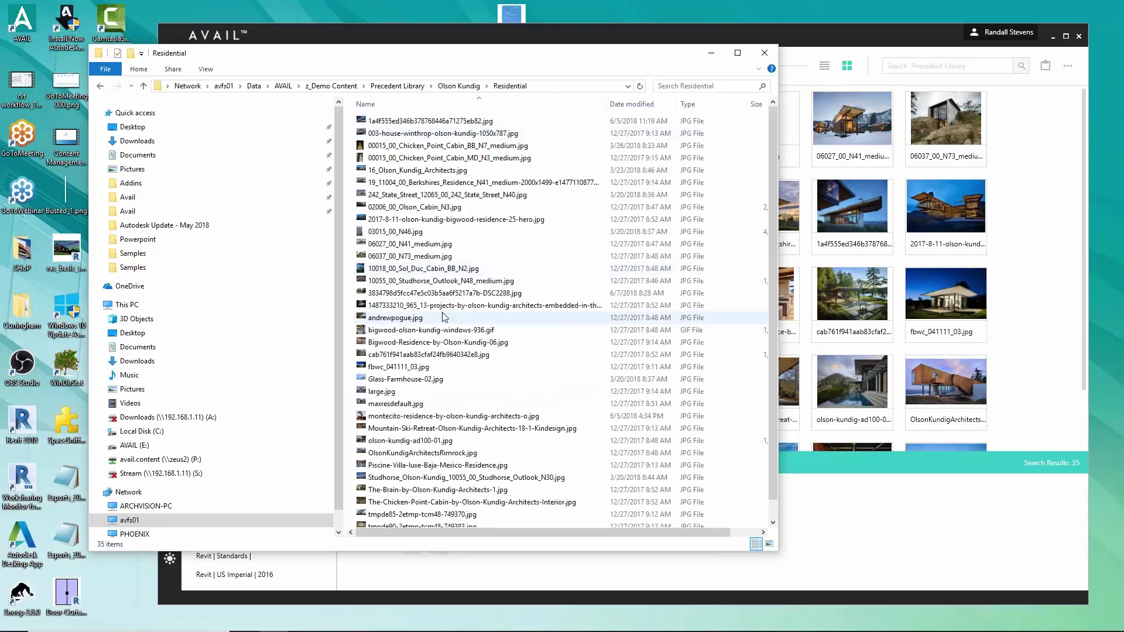
Move the Residential folder window aside, check the filtered AVAIL results, and bring the folder window back in front
{"action": "left_click_drag", "start_coordinate": [409, 62], "coordinate": [337, 60]}
{"action": "left_click", "coordinate": [1035, 358]}
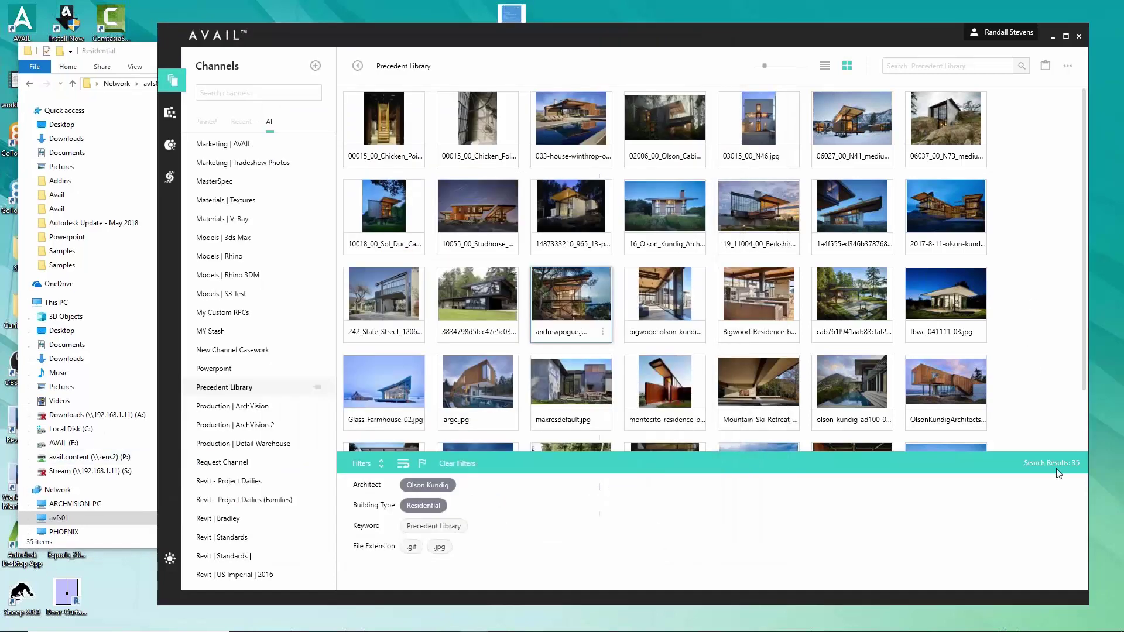
{"action": "left_click", "coordinate": [151, 53]}
Switch to Chrome and open bing.com in a new tab
{"action": "key", "text": "alt+Tab"}
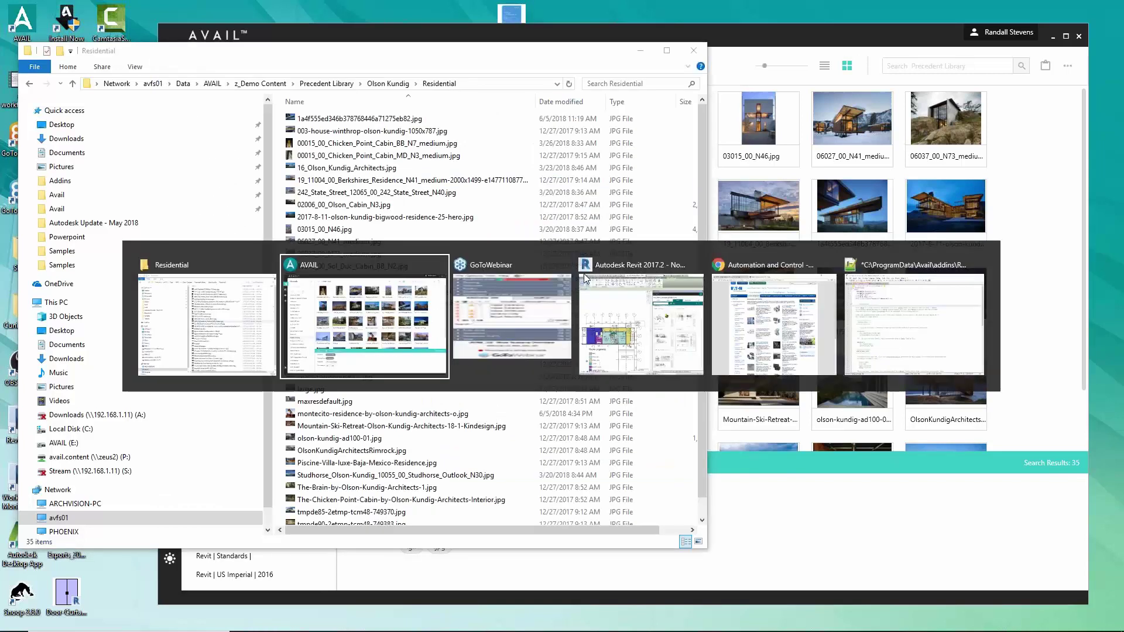
{"action": "key", "text": "alt+Tab"}
{"action": "key", "text": "alt+Tab"}
{"action": "key", "text": "alt+Tab"}
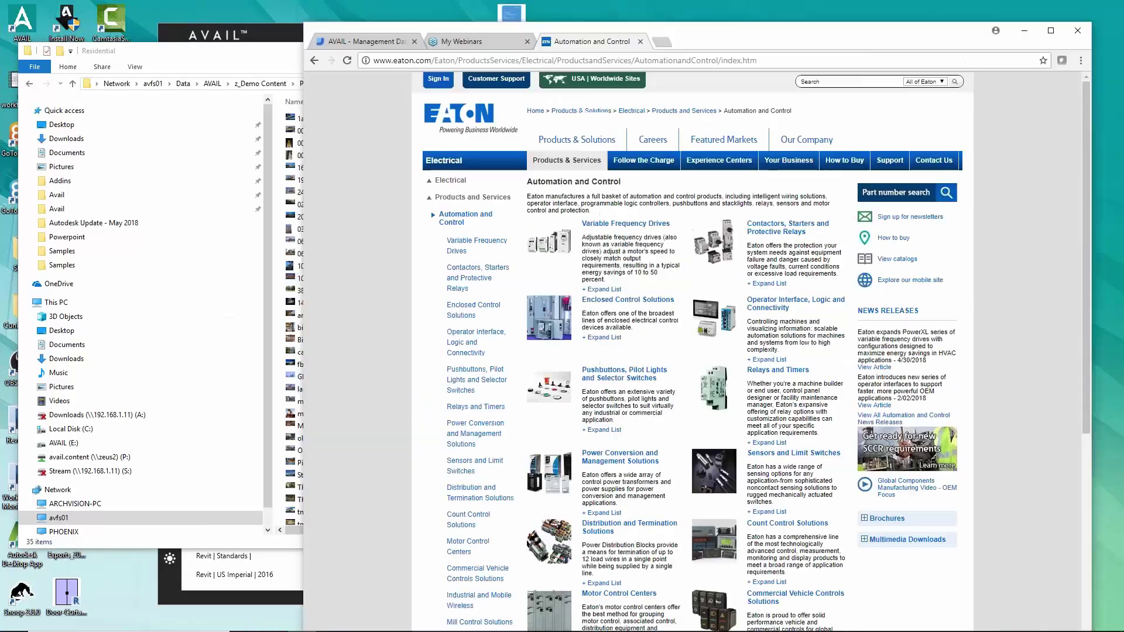
{"action": "left_click", "coordinate": [662, 42]}
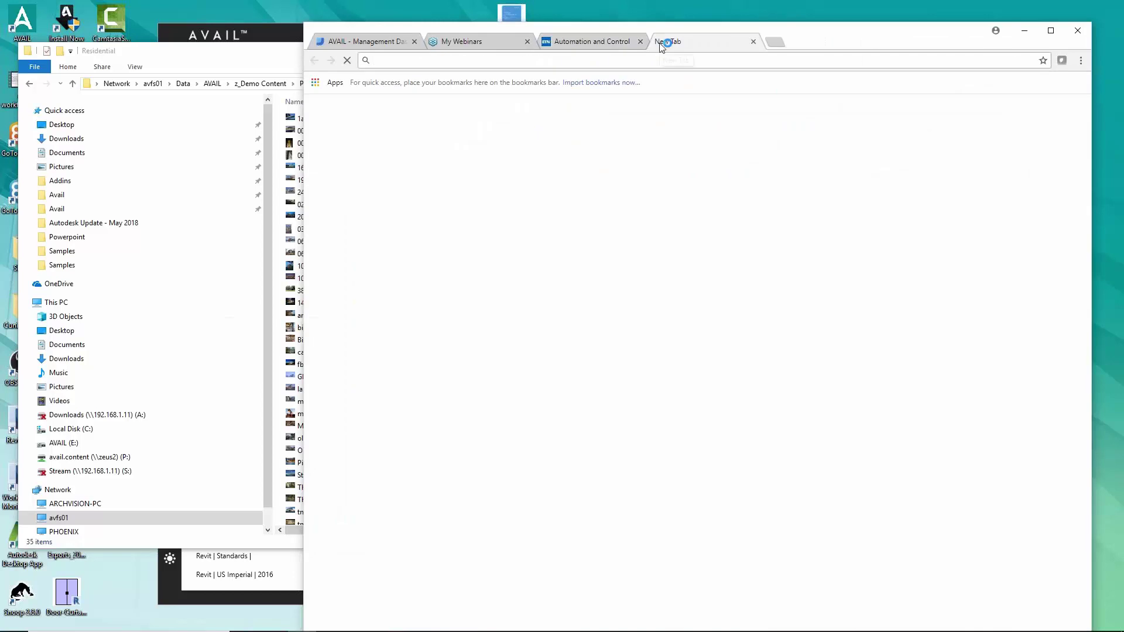
{"action": "type", "text": "bing.com"}
{"action": "key", "text": "Return"}
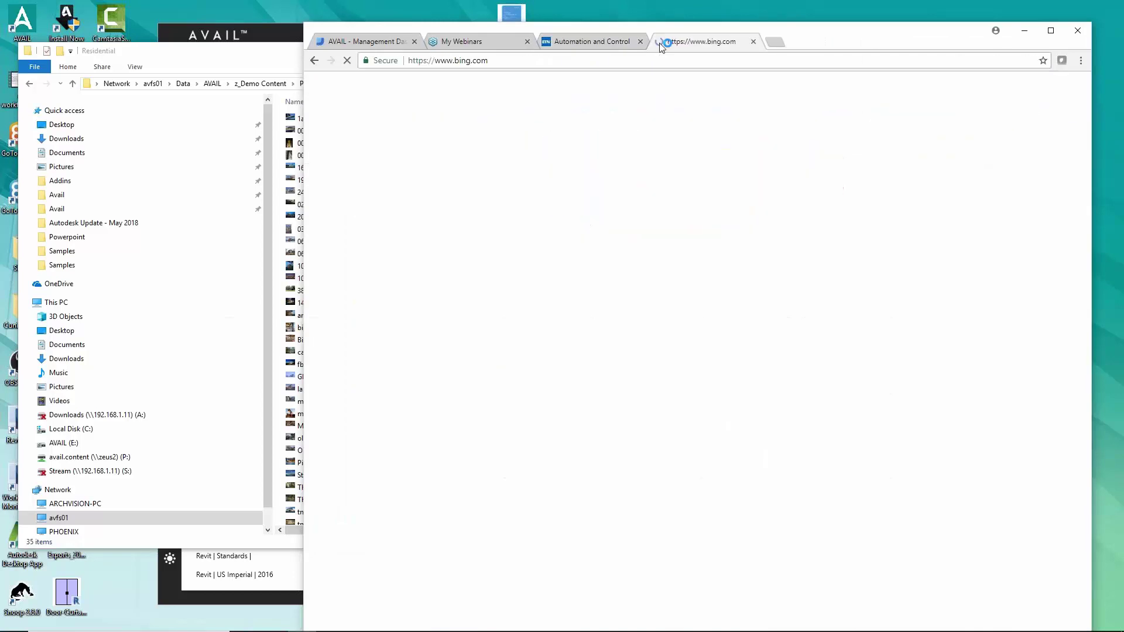
Search Bing images for "olson kundig residential" and limit the image size to Extra large
{"action": "left_click_drag", "start_coordinate": [828, 36], "coordinate": [879, 30]}
{"action": "left_click", "coordinate": [598, 199]}
{"action": "type", "text": "olson kundig residential"}
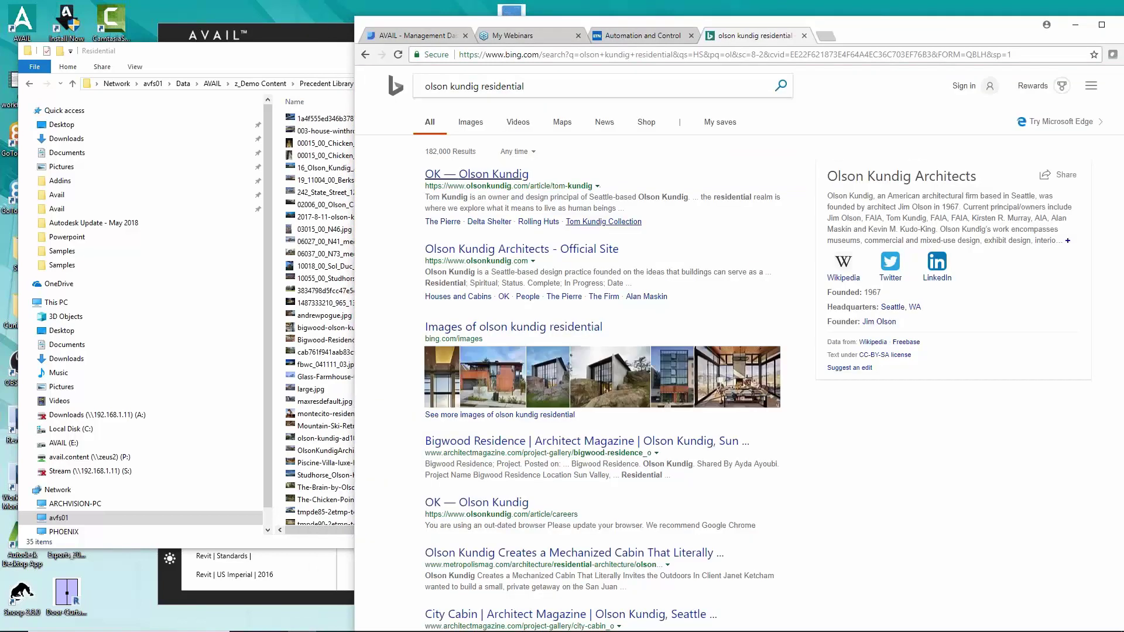
{"action": "left_click", "coordinate": [470, 121]}
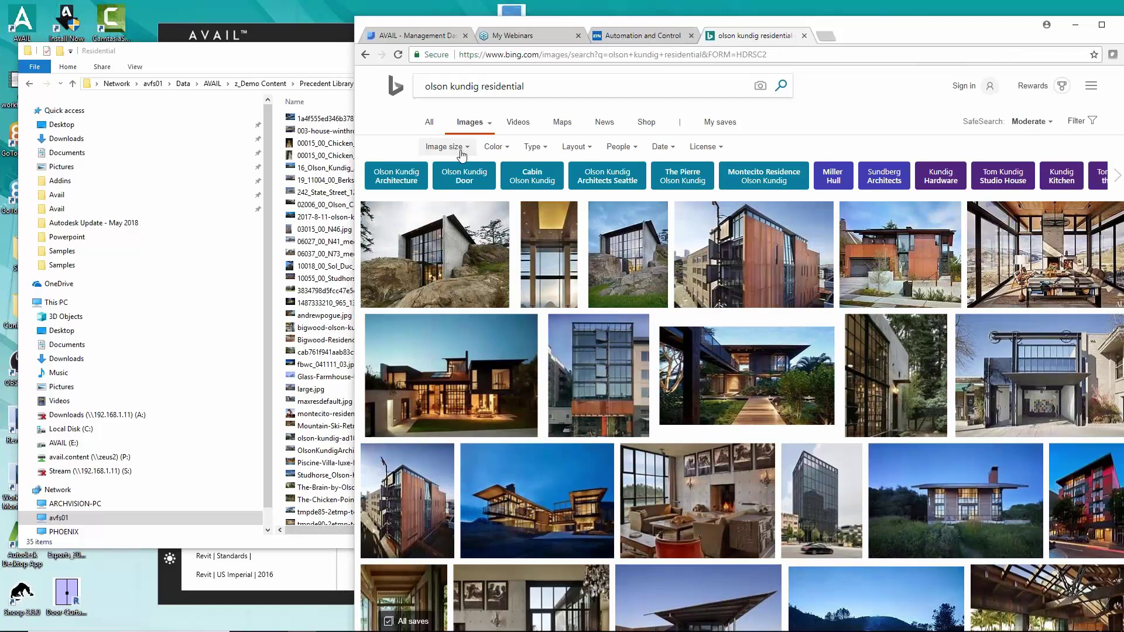
{"action": "left_click", "coordinate": [461, 147]}
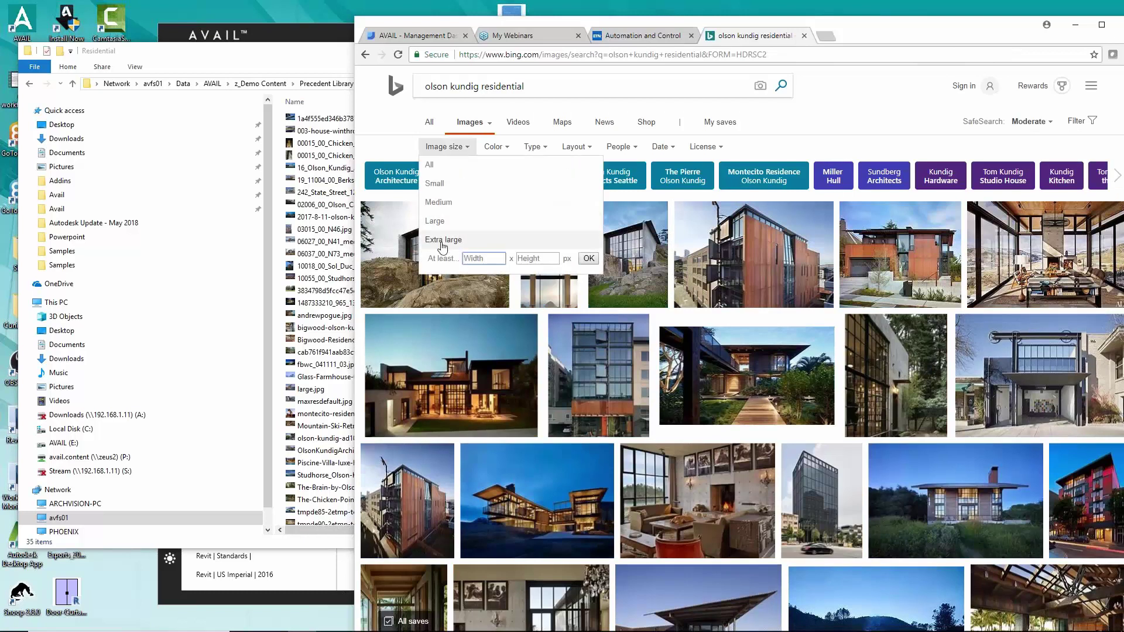
{"action": "left_click", "coordinate": [449, 239]}
Open the image of the raised timber studio in the woods and copy it into the Residential folder
{"action": "scroll", "coordinate": [838, 409], "scroll_direction": "down", "scroll_amount": 2}
{"action": "scroll", "coordinate": [839, 410], "scroll_direction": "down", "scroll_amount": 4}
{"action": "scroll", "coordinate": [838, 410], "scroll_direction": "down", "scroll_amount": 4}
{"action": "mouse_move", "coordinate": [1041, 199]}
{"action": "left_click", "coordinate": [1041, 199]}
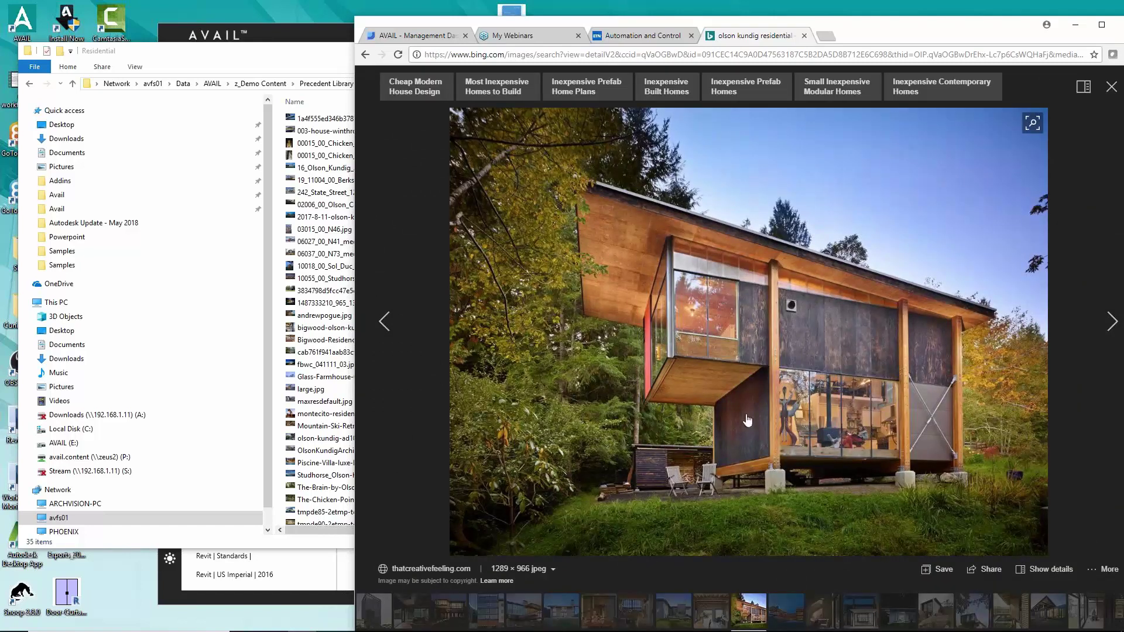
{"action": "left_click_drag", "start_coordinate": [757, 329], "coordinate": [332, 317]}
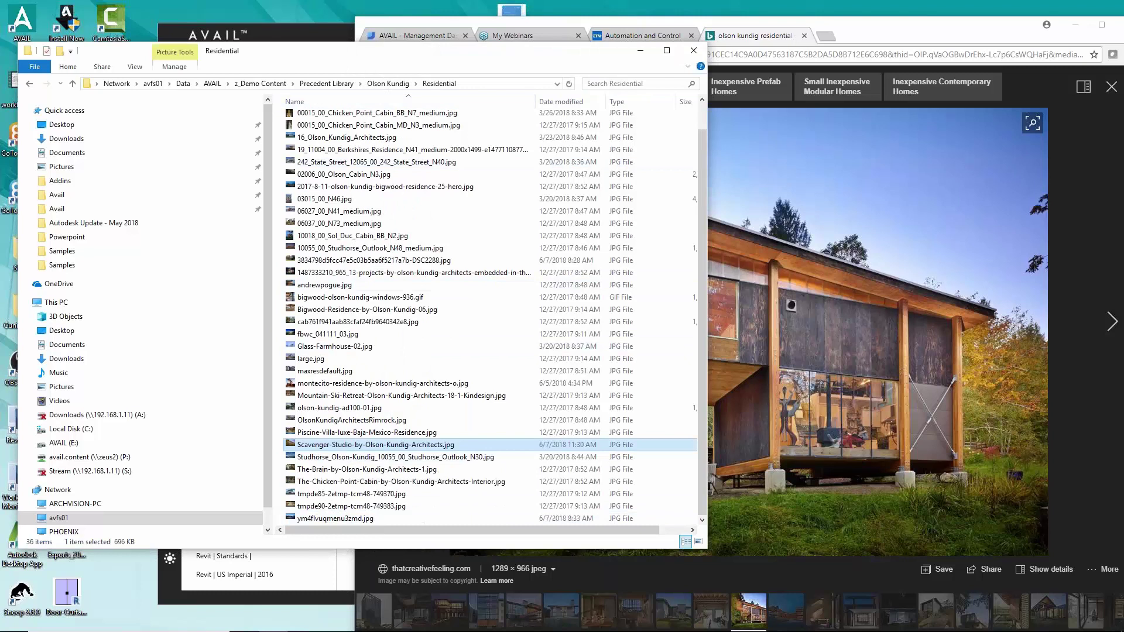
Return to AVAIL and open the Precedent Library stream on server AVFS01 for editing
{"action": "left_click", "coordinate": [305, 33]}
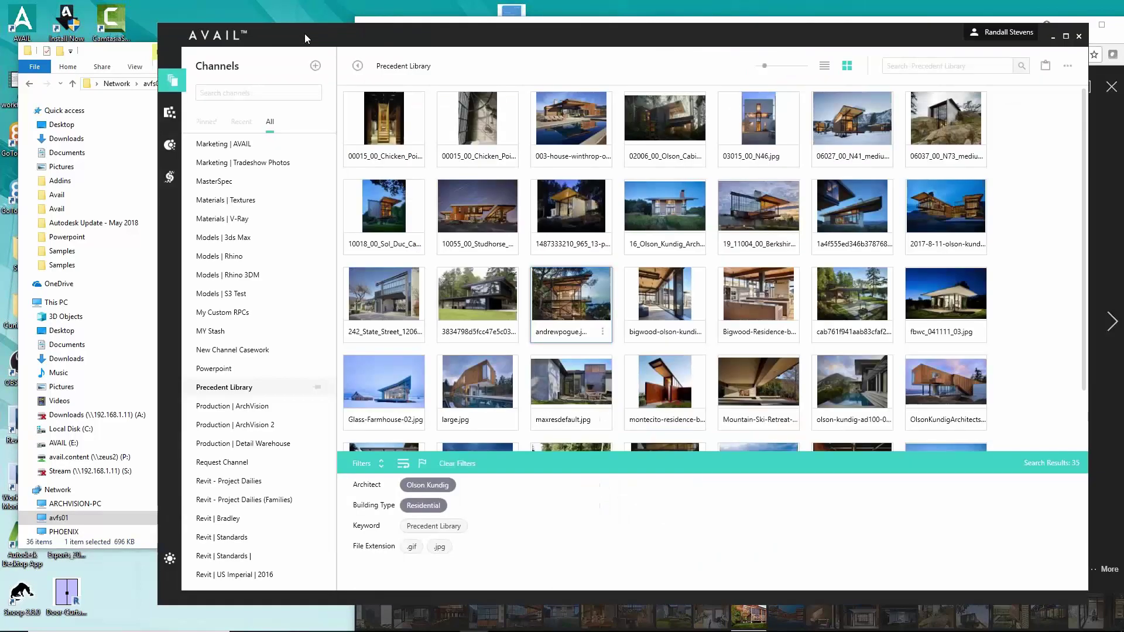
{"action": "left_click", "coordinate": [171, 176]}
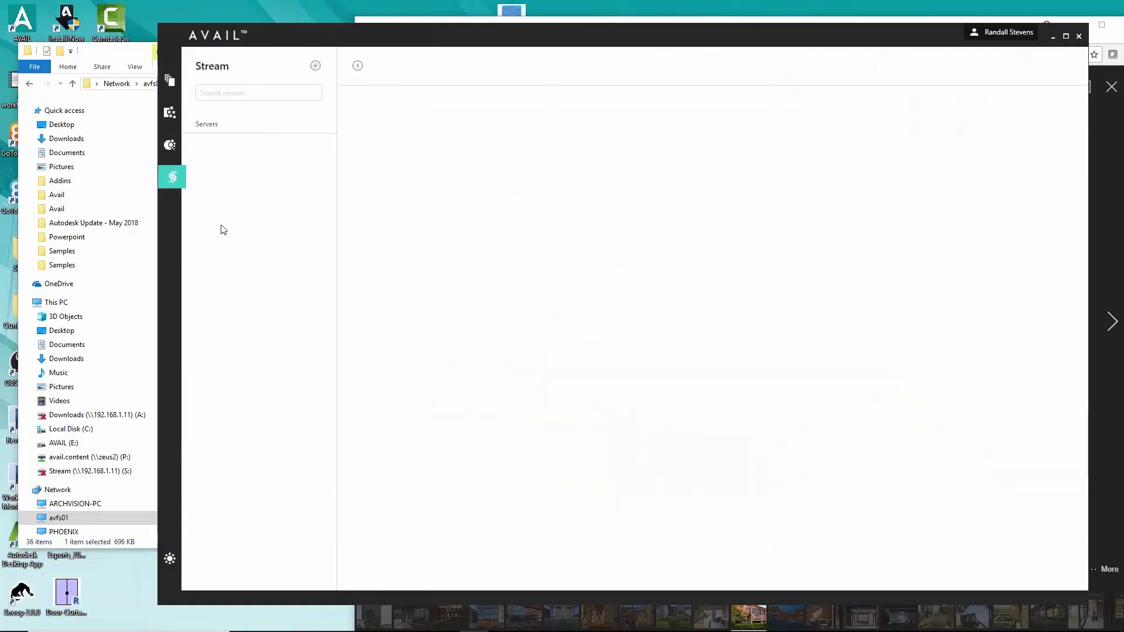
{"action": "left_click", "coordinate": [385, 265]}
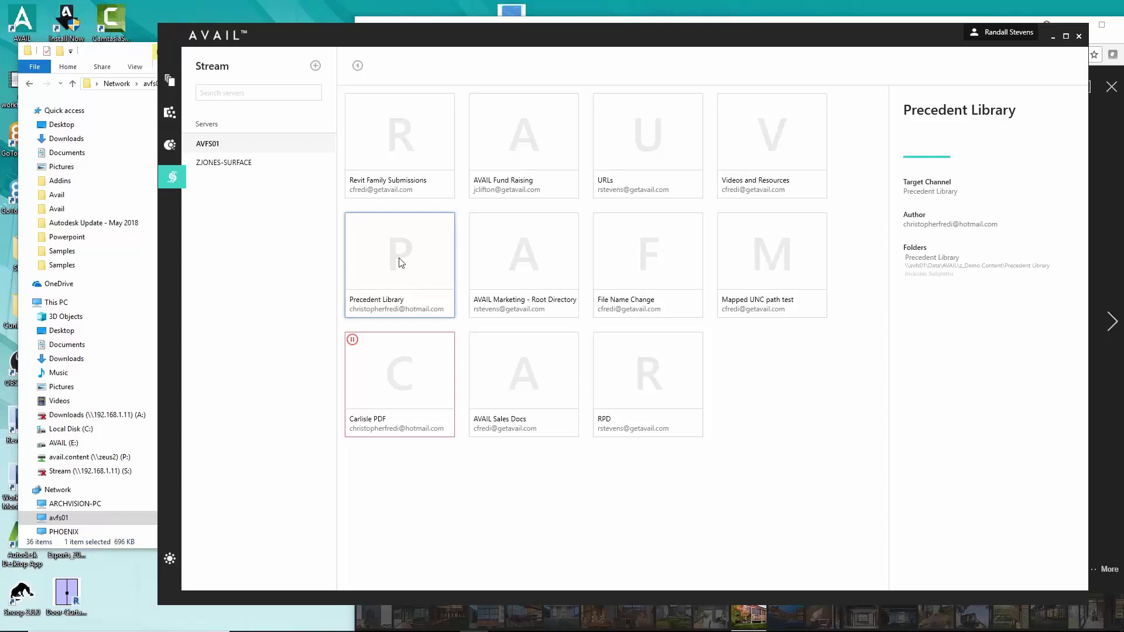
{"action": "right_click", "coordinate": [397, 257]}
{"action": "left_click", "coordinate": [415, 287]}
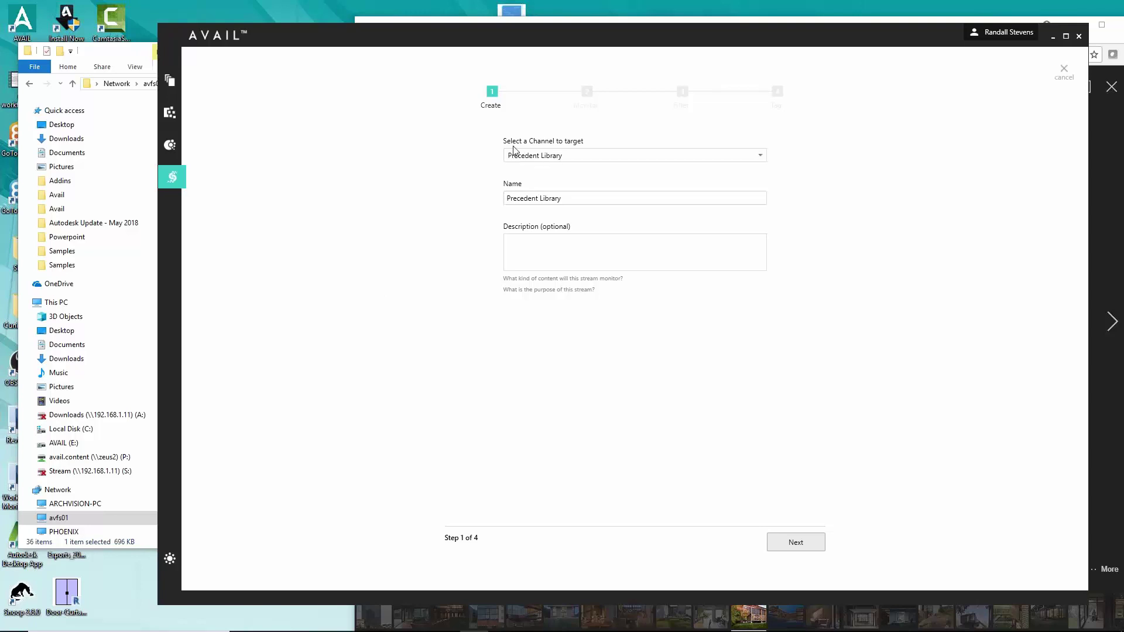
Review the stream's available target channels, monitored folder and subfolder setting, and go on to its filters
{"action": "left_click", "coordinate": [555, 157]}
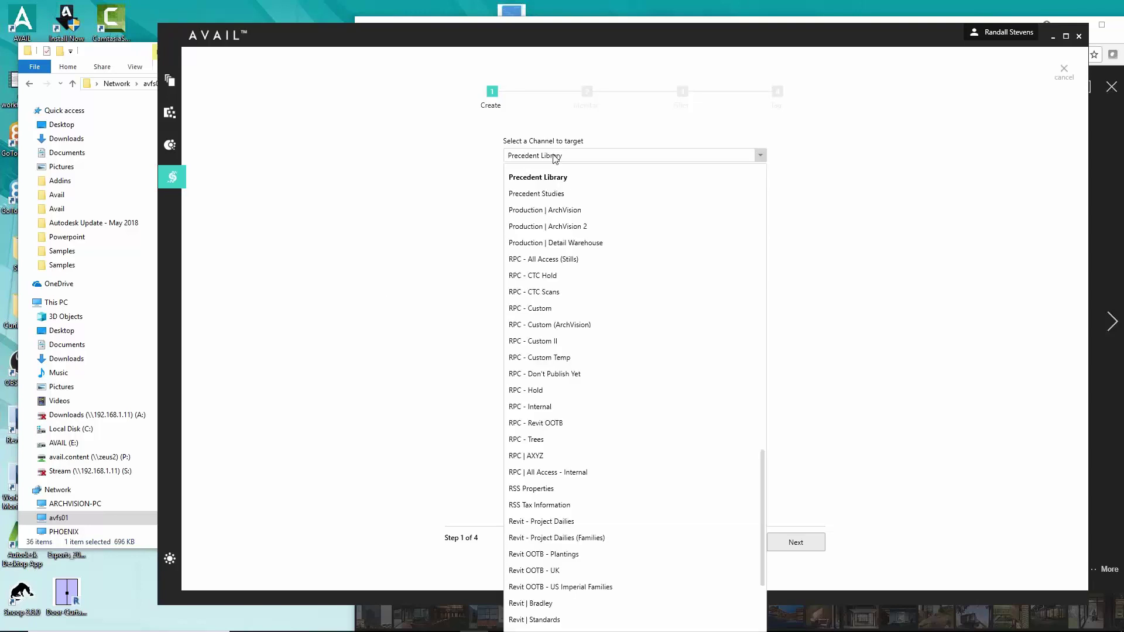
{"action": "left_click", "coordinate": [468, 181]}
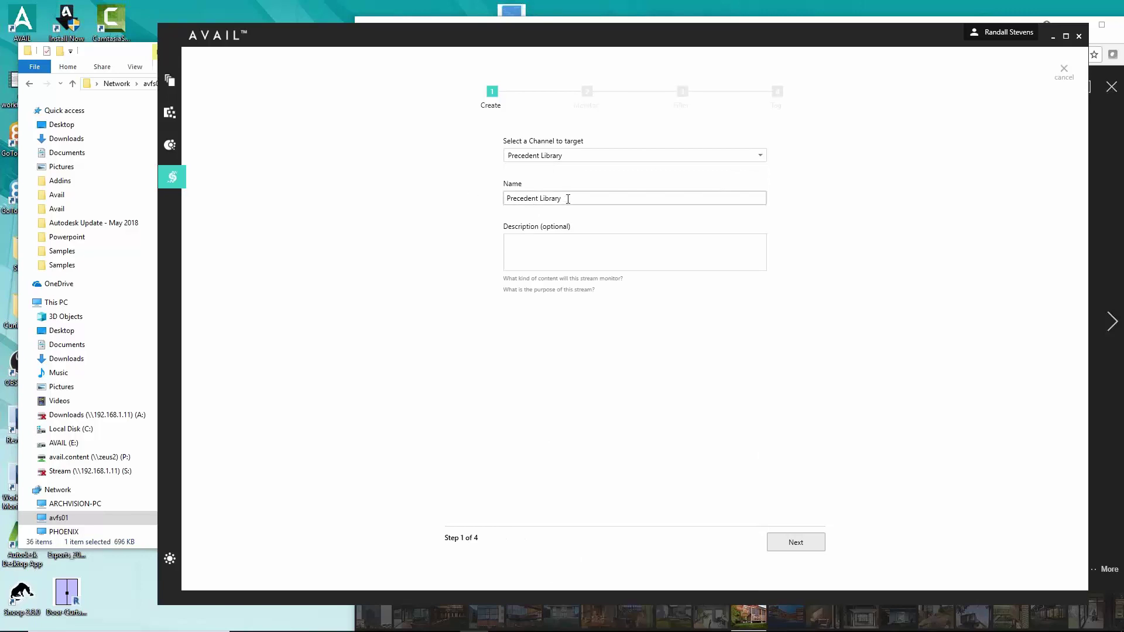
{"action": "left_click", "coordinate": [796, 542]}
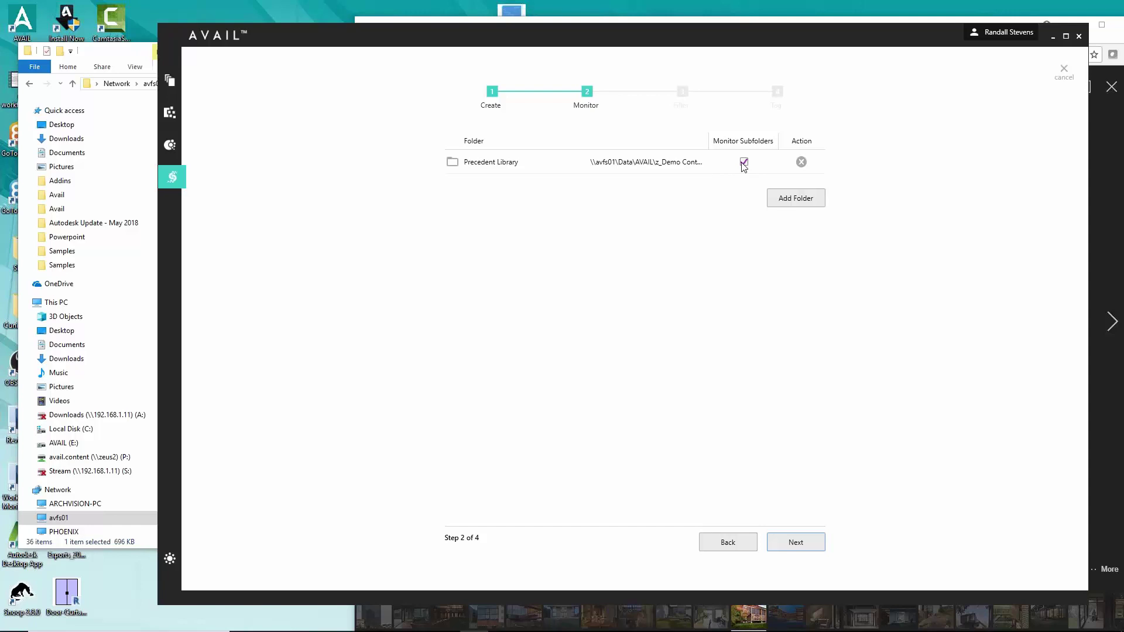
{"action": "left_click", "coordinate": [794, 542]}
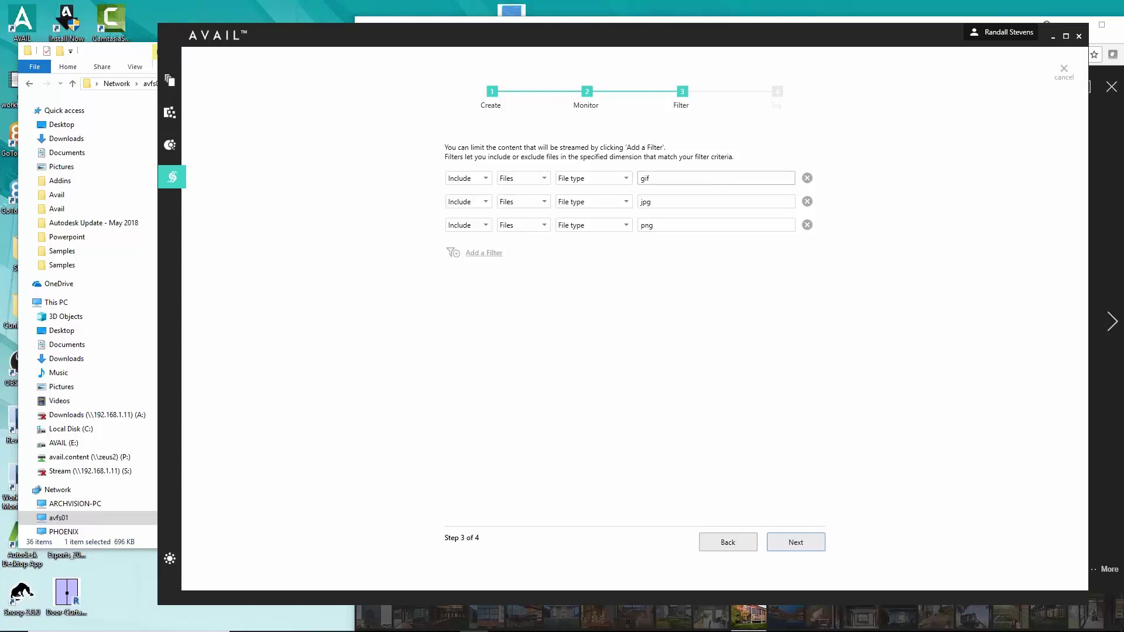
Try out a fourth Include filter with its target and matching options, and remove it again
{"action": "left_click", "coordinate": [483, 255]}
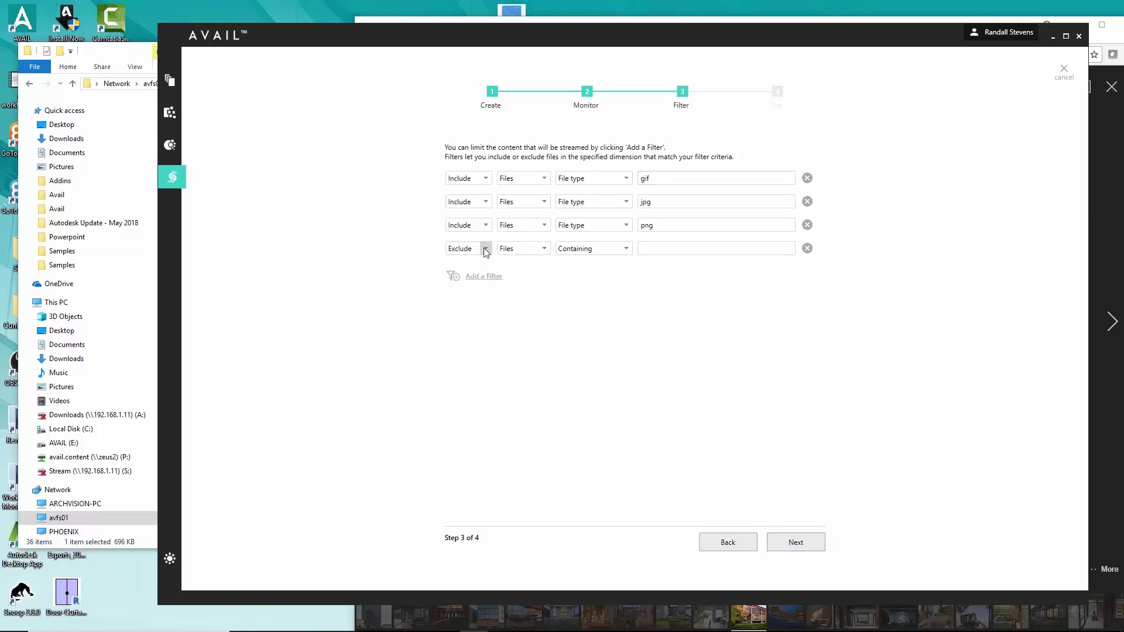
{"action": "left_click", "coordinate": [484, 249]}
{"action": "left_click", "coordinate": [480, 265]}
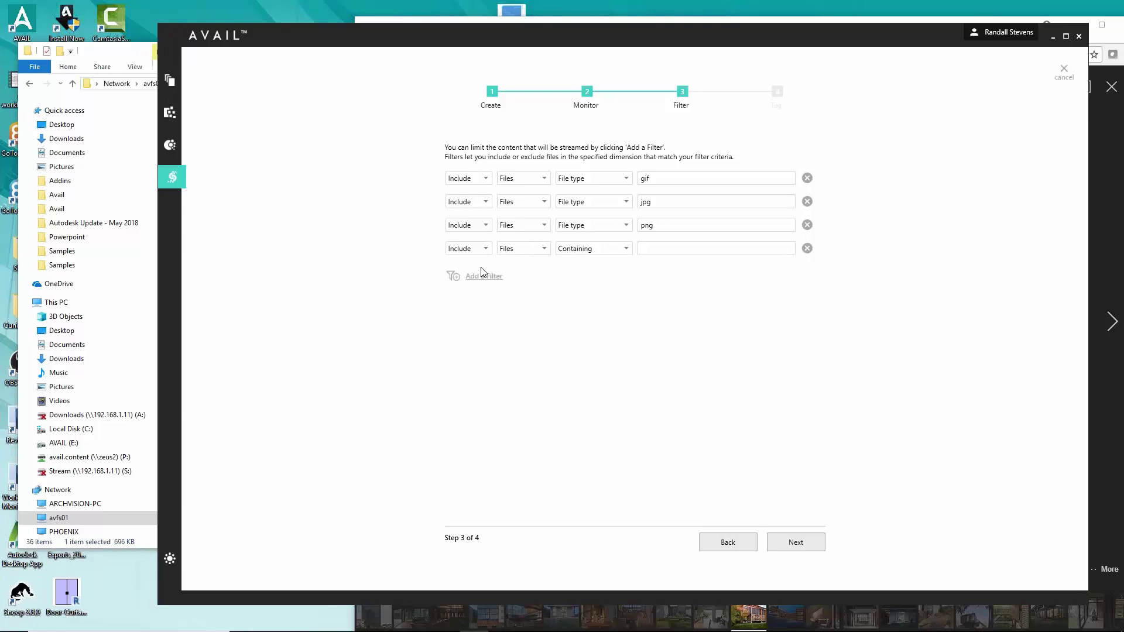
{"action": "left_click", "coordinate": [542, 249]}
{"action": "left_click", "coordinate": [523, 280]}
{"action": "left_click", "coordinate": [618, 249]}
{"action": "left_click", "coordinate": [724, 308]}
{"action": "left_click", "coordinate": [807, 248]}
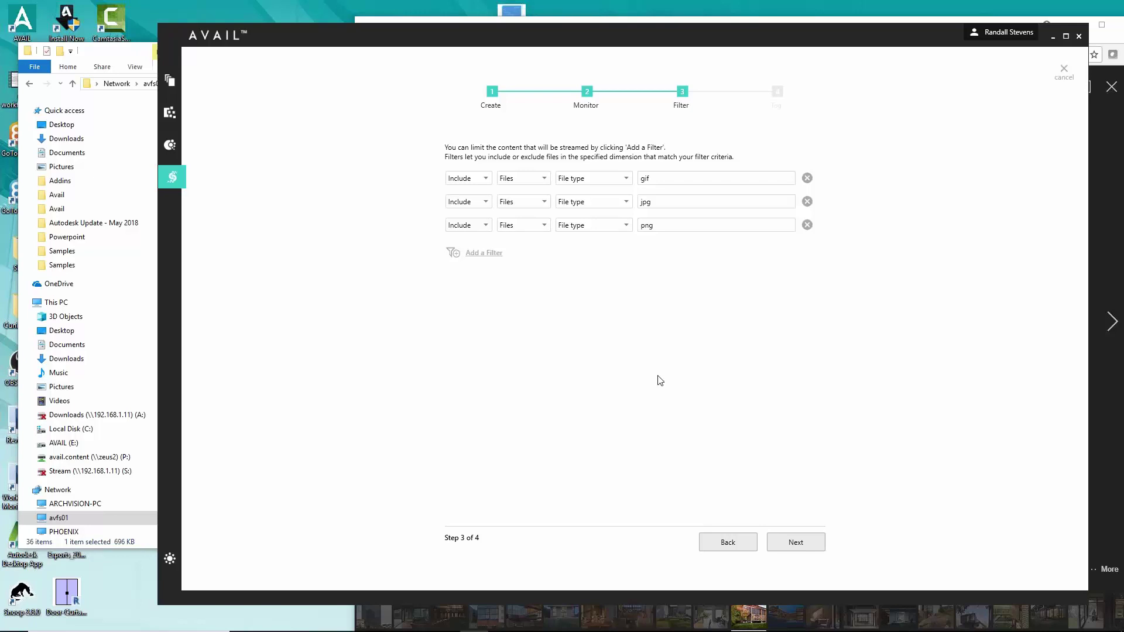
Cancel editing the Precedent Library stream and return to its channel
{"action": "left_click", "coordinate": [796, 544]}
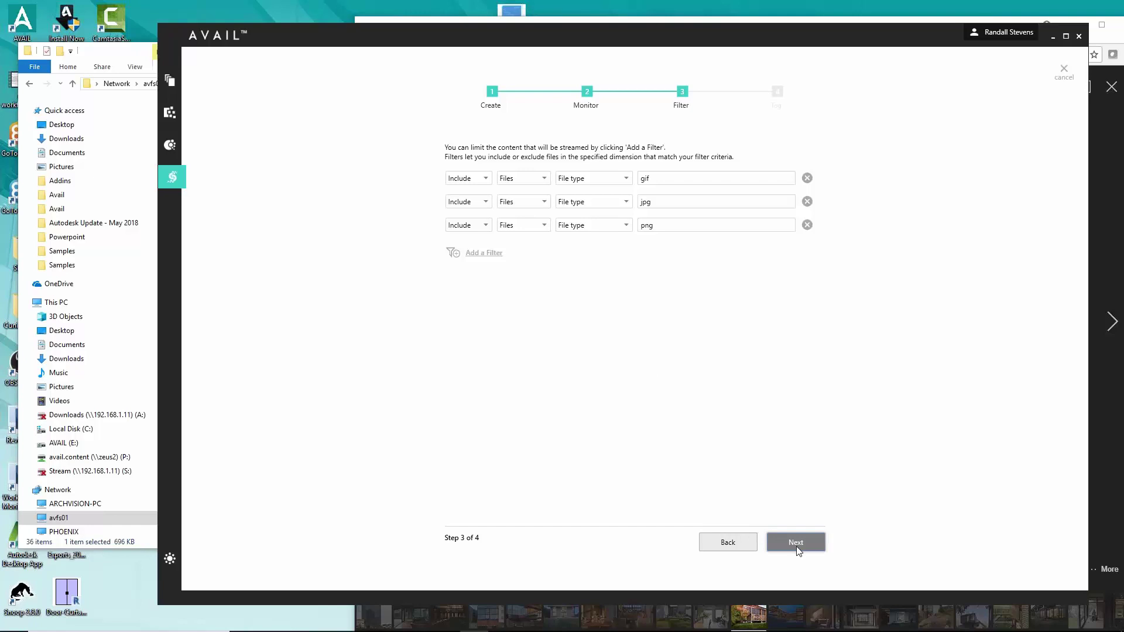
{"action": "left_click", "coordinate": [1064, 70]}
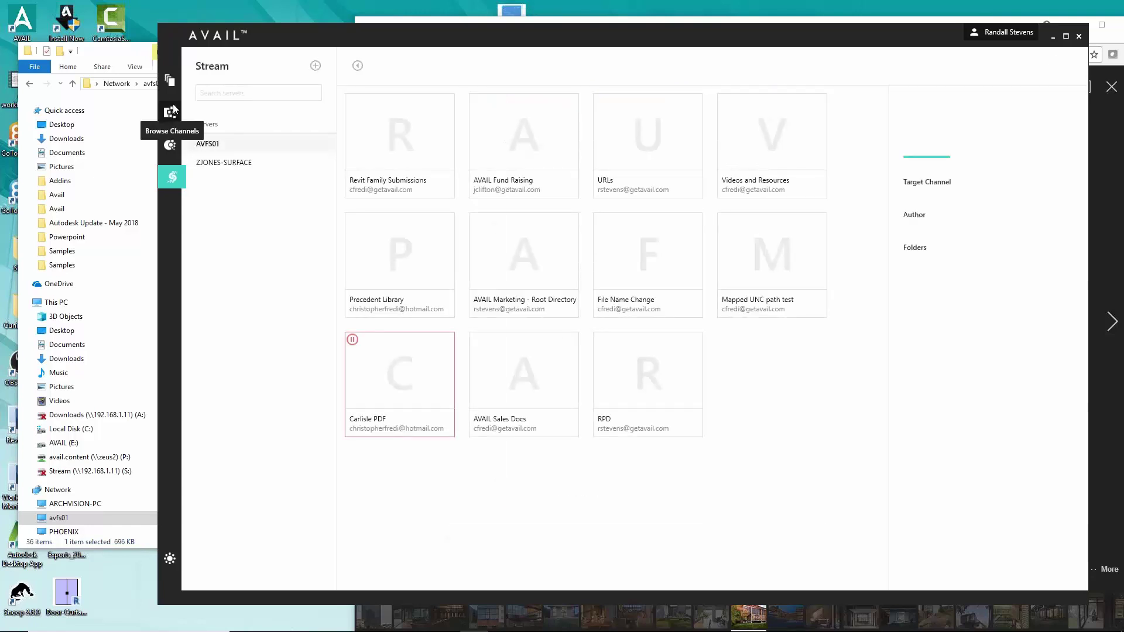
{"action": "left_click", "coordinate": [171, 87]}
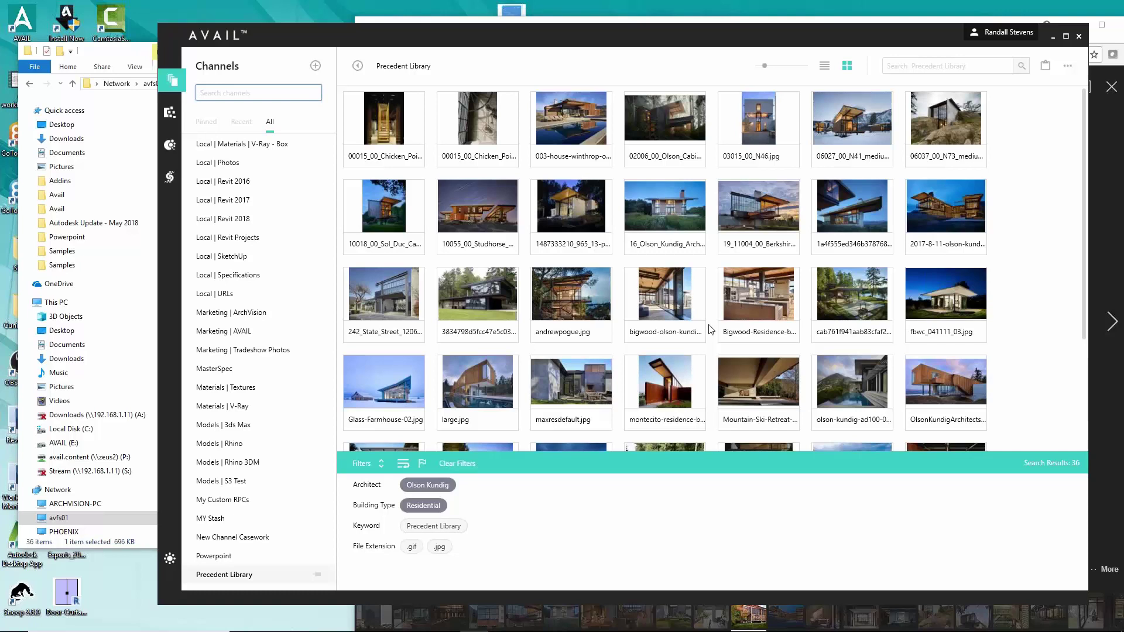
Find the new Scavenger-Studio image among the filtered results, open it for viewing, and close the viewer
{"action": "scroll", "coordinate": [654, 283], "scroll_direction": "down", "scroll_amount": 3}
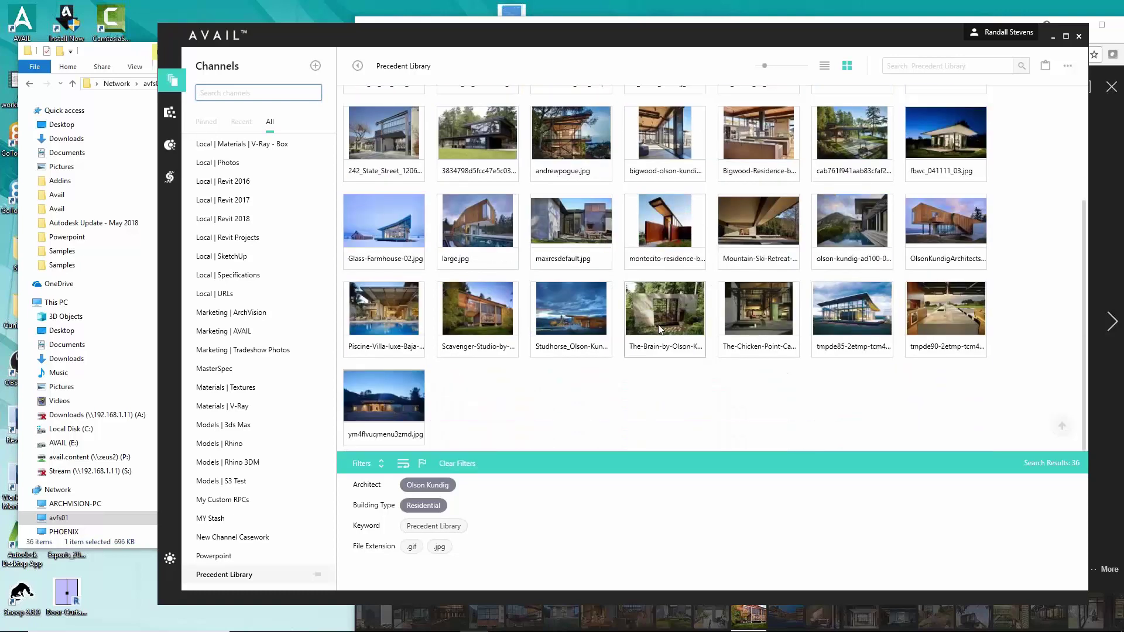
{"action": "scroll", "coordinate": [776, 315], "scroll_direction": "up", "scroll_amount": 3}
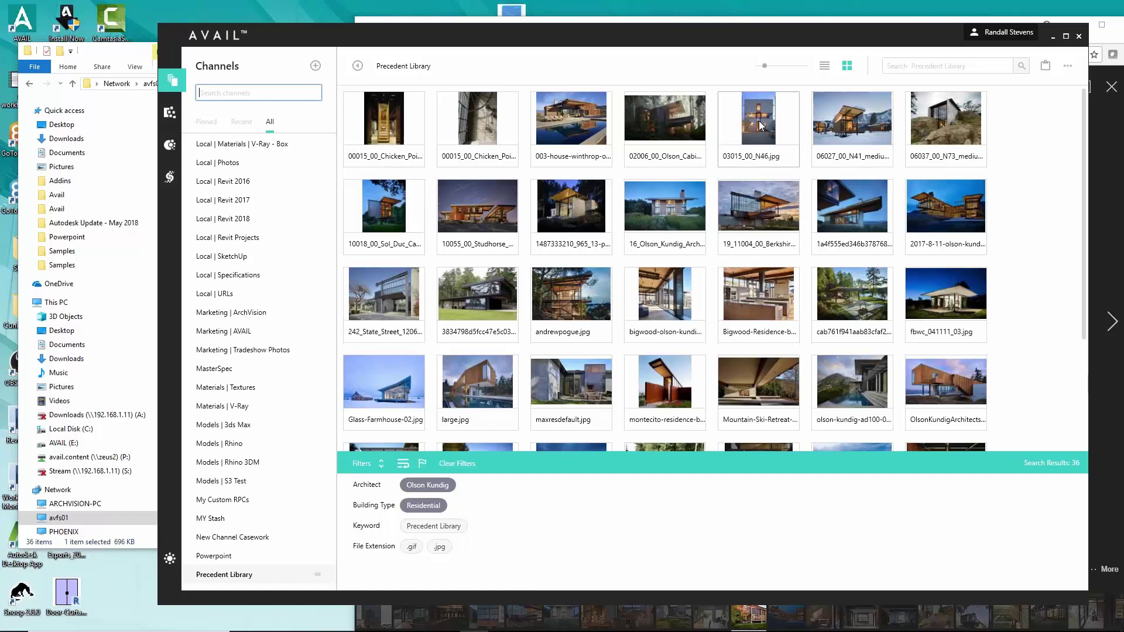
{"action": "scroll", "coordinate": [451, 325], "scroll_direction": "down", "scroll_amount": 2}
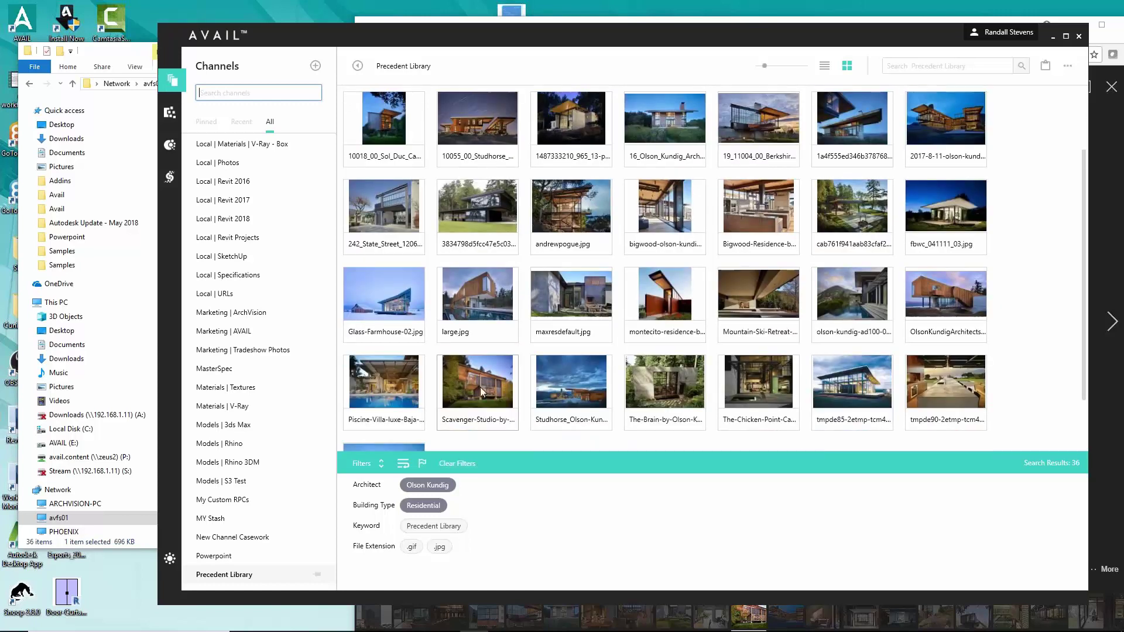
{"action": "left_click", "coordinate": [480, 381]}
{"action": "double_click", "coordinate": [482, 382]}
{"action": "left_click", "coordinate": [1111, 10]}
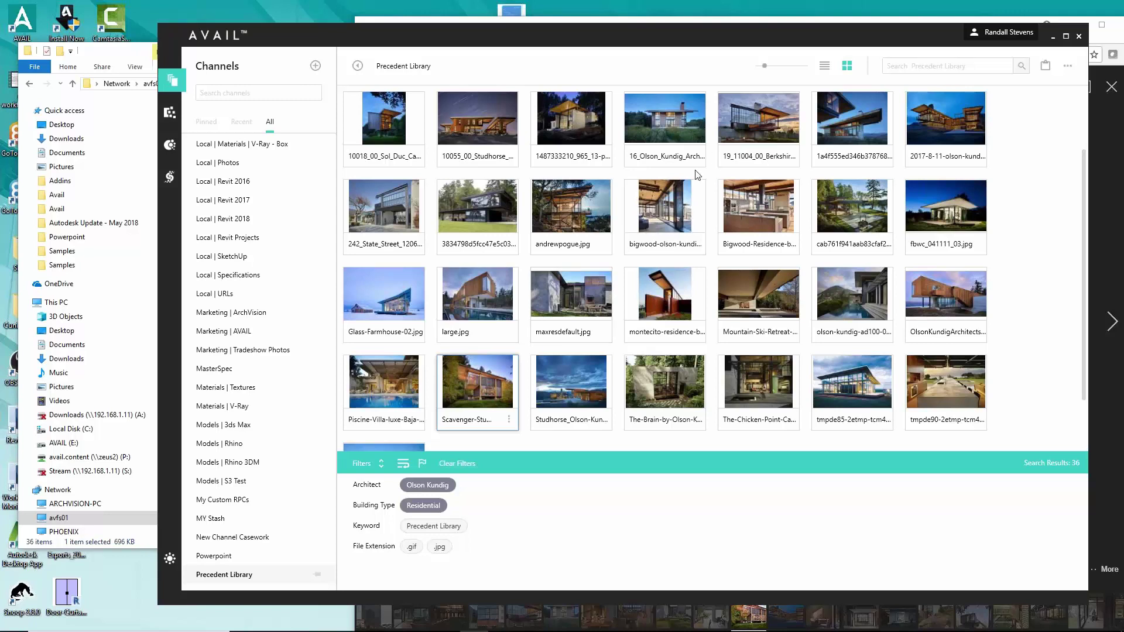
Clear away the AVAIL and Residential folder windows and show the AVAIL User Stats report in a maximized Chrome window
{"action": "left_click", "coordinate": [1079, 36]}
{"action": "left_click", "coordinate": [641, 50]}
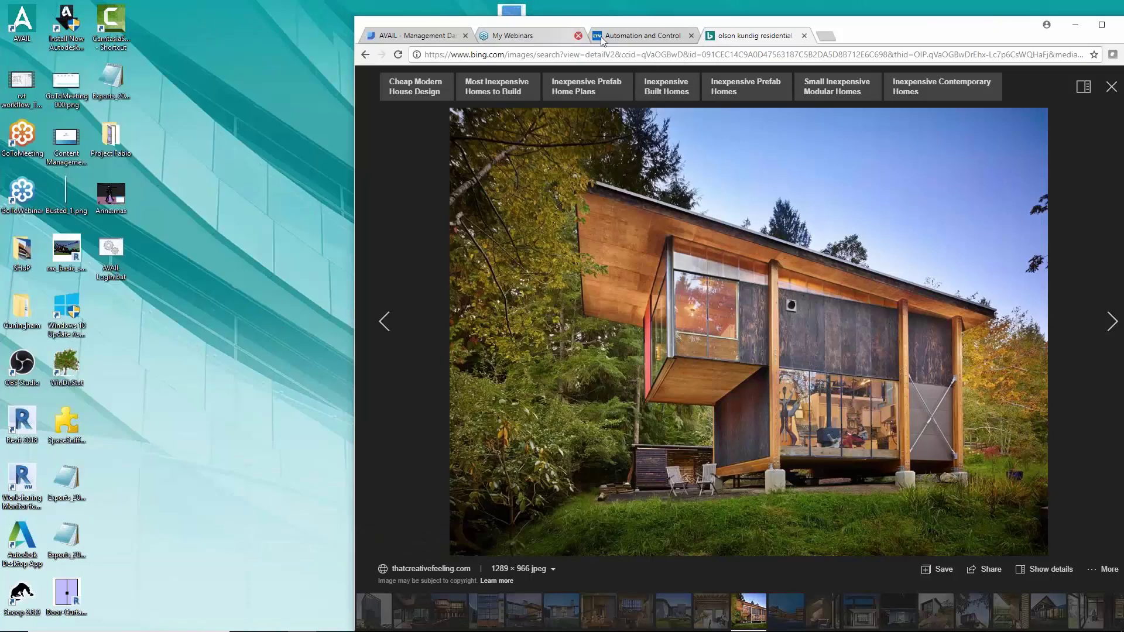
{"action": "left_click", "coordinate": [438, 36]}
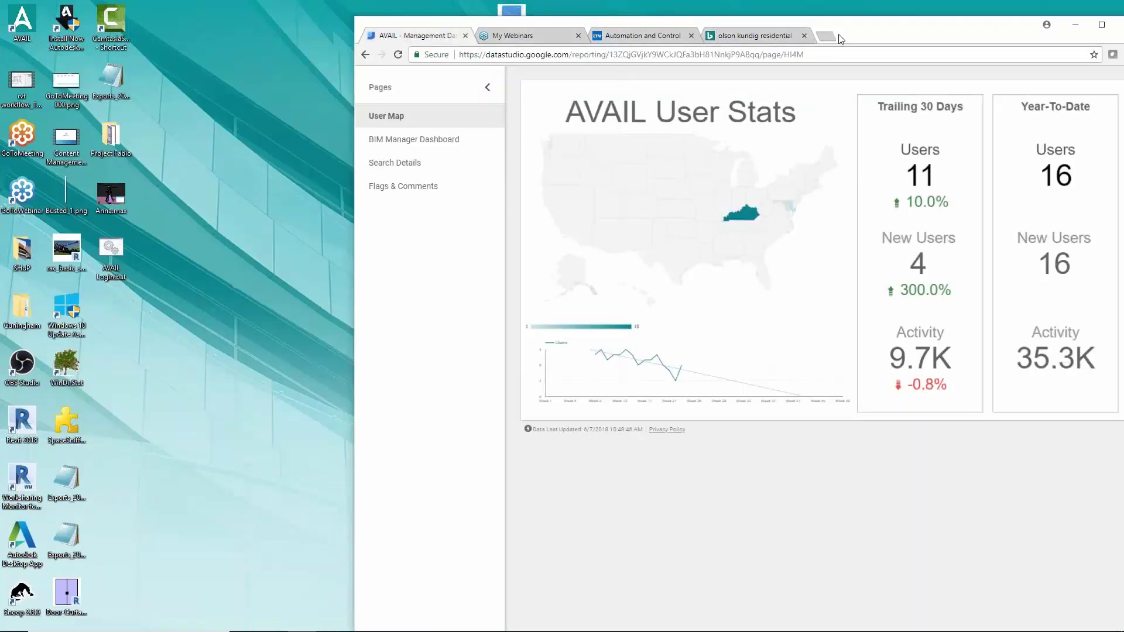
{"action": "double_click", "coordinate": [884, 34]}
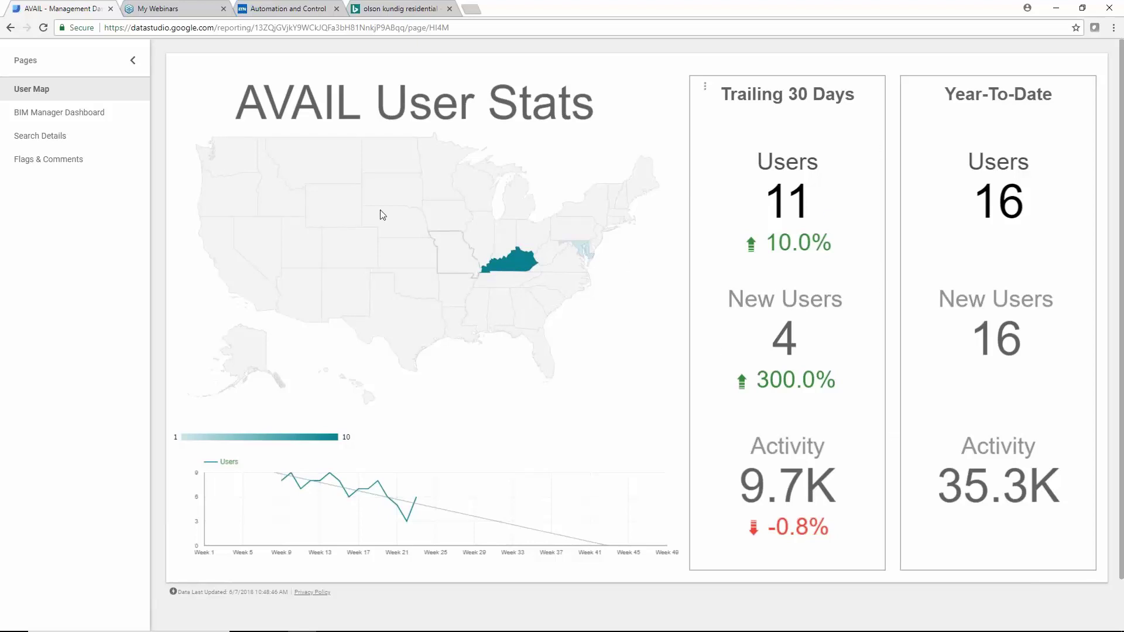
Look through the report's Search Details, BIM Manager Dashboard, and Flags & Comments pages
{"action": "left_click", "coordinate": [40, 136]}
{"action": "left_click", "coordinate": [70, 113]}
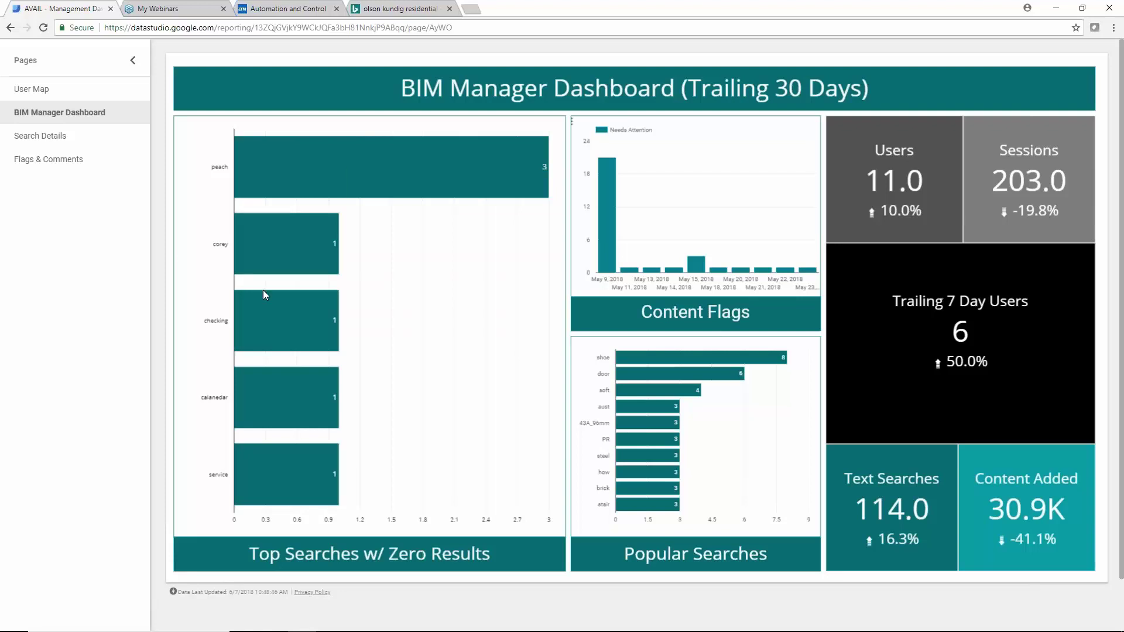
{"action": "mouse_move", "coordinate": [627, 275]}
{"action": "left_click", "coordinate": [59, 162]}
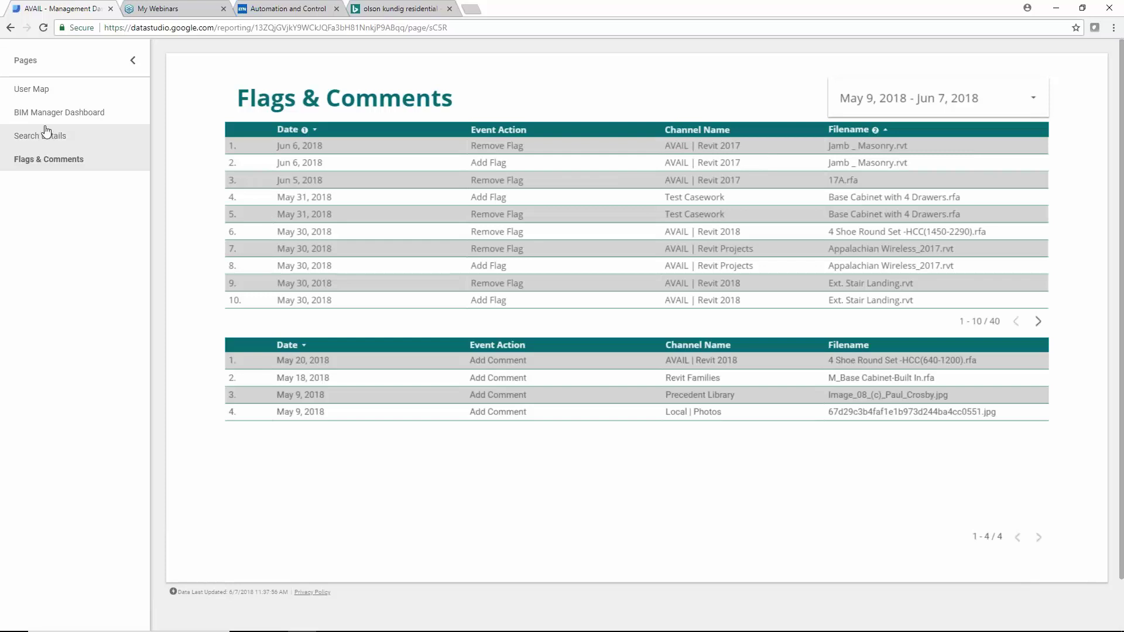
Switch back to AVAIL and clear all filters on the Precedent Library channel
{"action": "key", "text": "alt+Tab"}
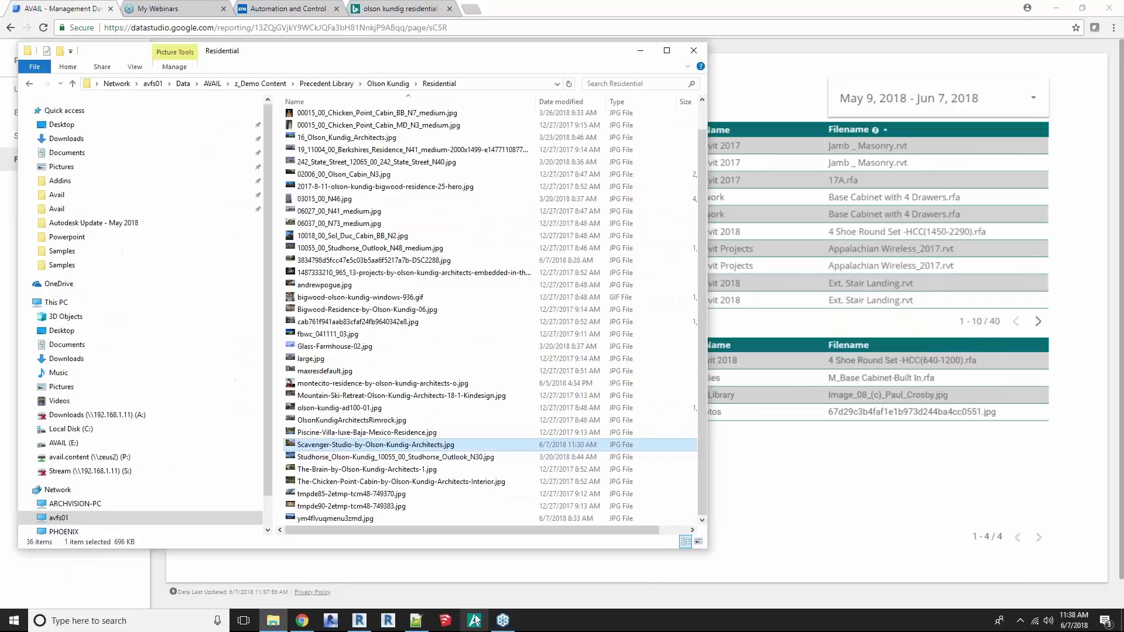
{"action": "left_click", "coordinate": [473, 620]}
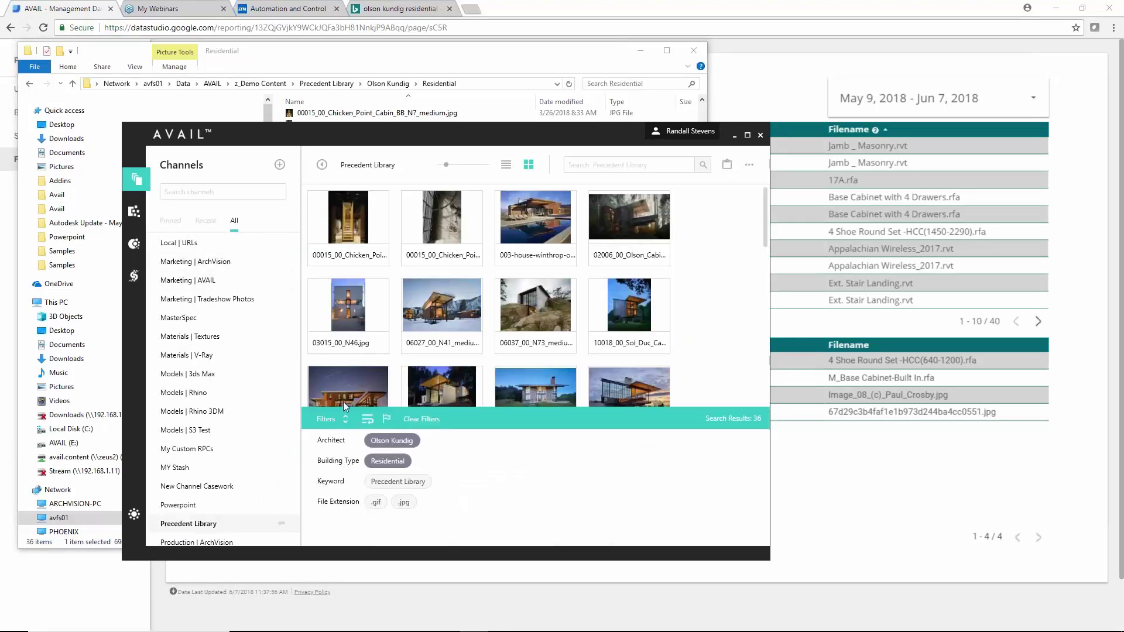
{"action": "left_click", "coordinate": [412, 420]}
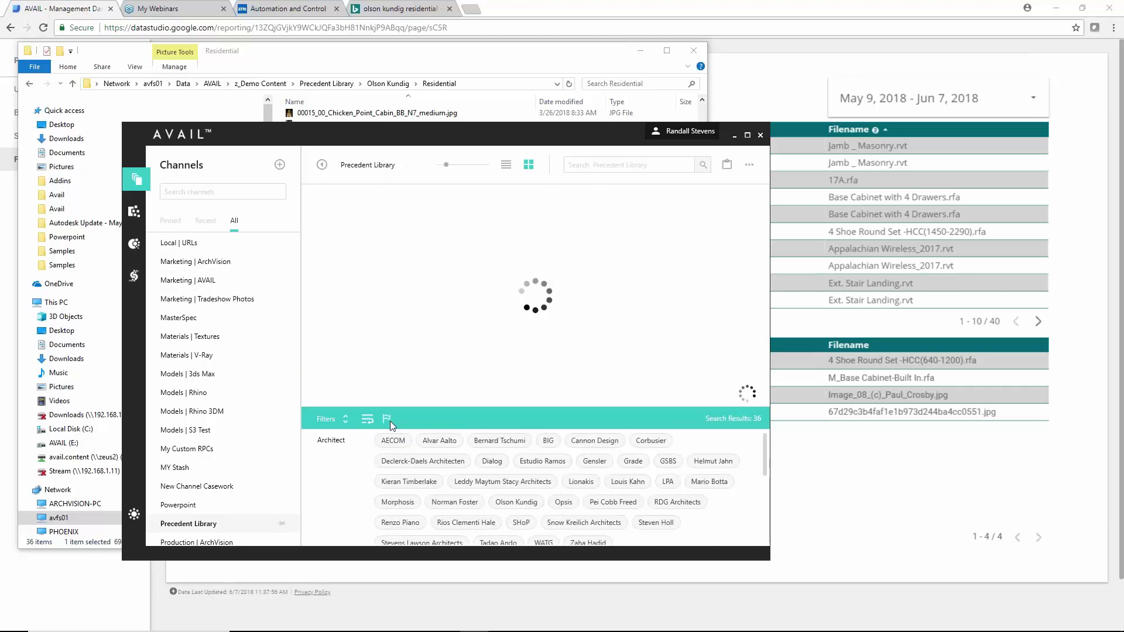
Show the flag filter in the Precedent Library channel and switch the Needs Attention filter on and off again
{"action": "left_click", "coordinate": [386, 422]}
{"action": "left_click", "coordinate": [375, 448]}
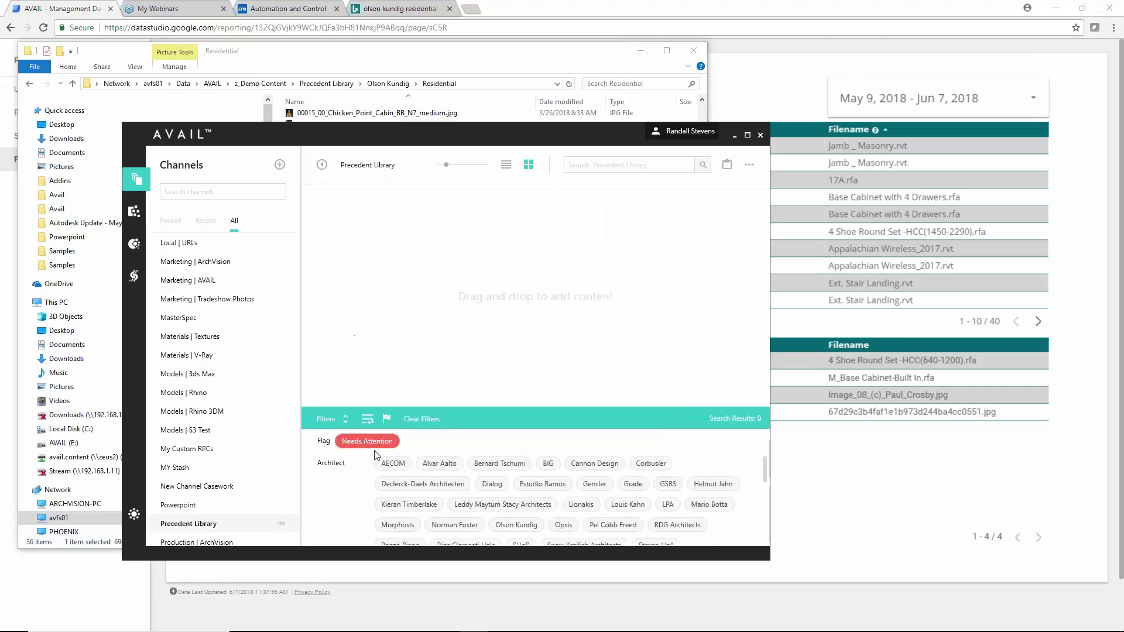
{"action": "left_click", "coordinate": [381, 443]}
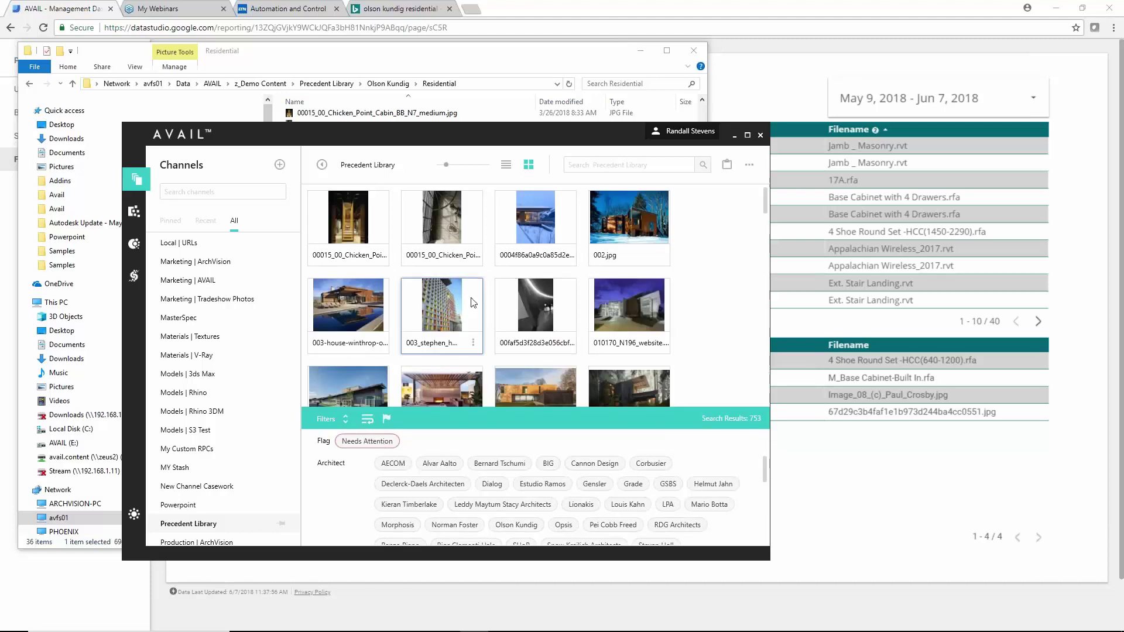
Flag the 003_stephen_holl image as Needs Attention with the comment "Need to be tagged", and filter the channel by that flag
{"action": "left_click", "coordinate": [473, 342]}
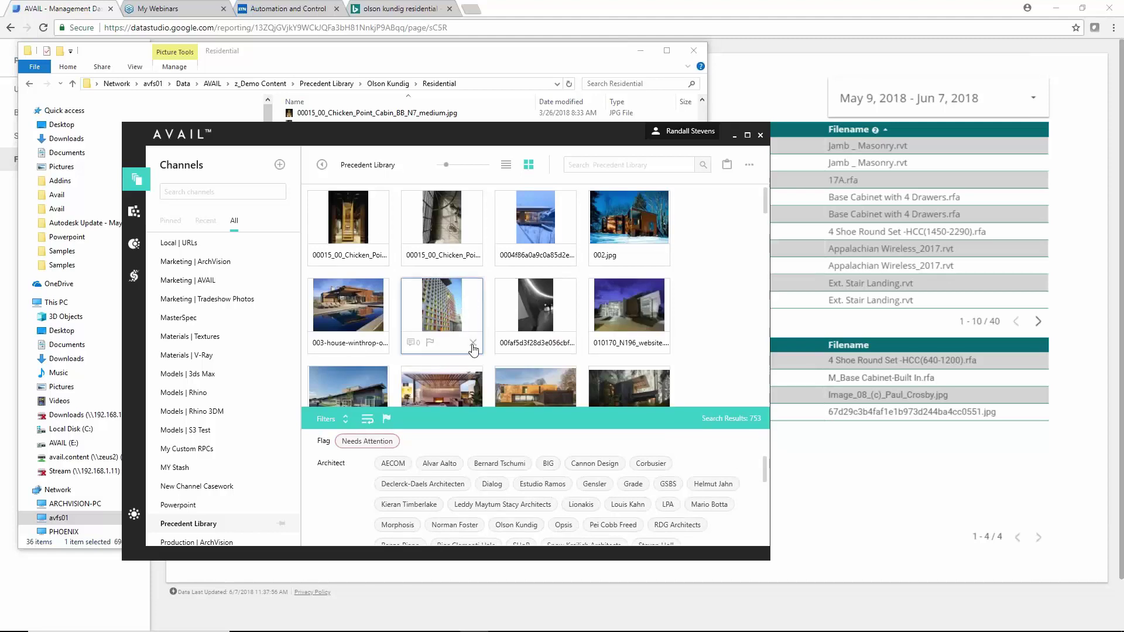
{"action": "left_click", "coordinate": [430, 342]}
{"action": "left_click", "coordinate": [428, 324]}
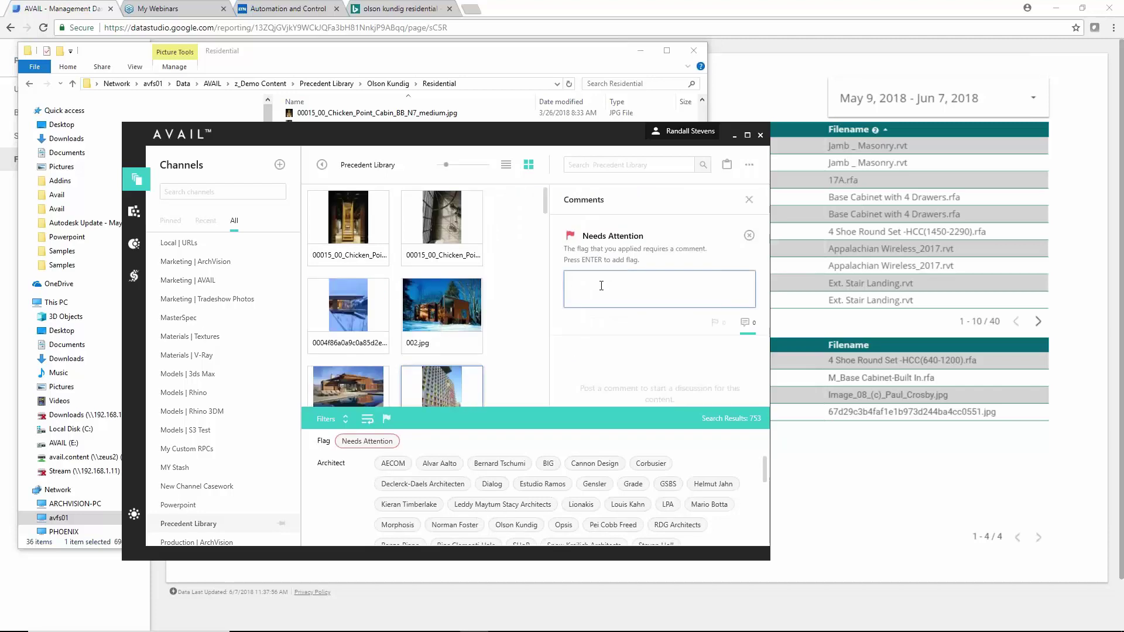
{"action": "type", "text": "Need to be tagged"}
{"action": "key", "text": "Return"}
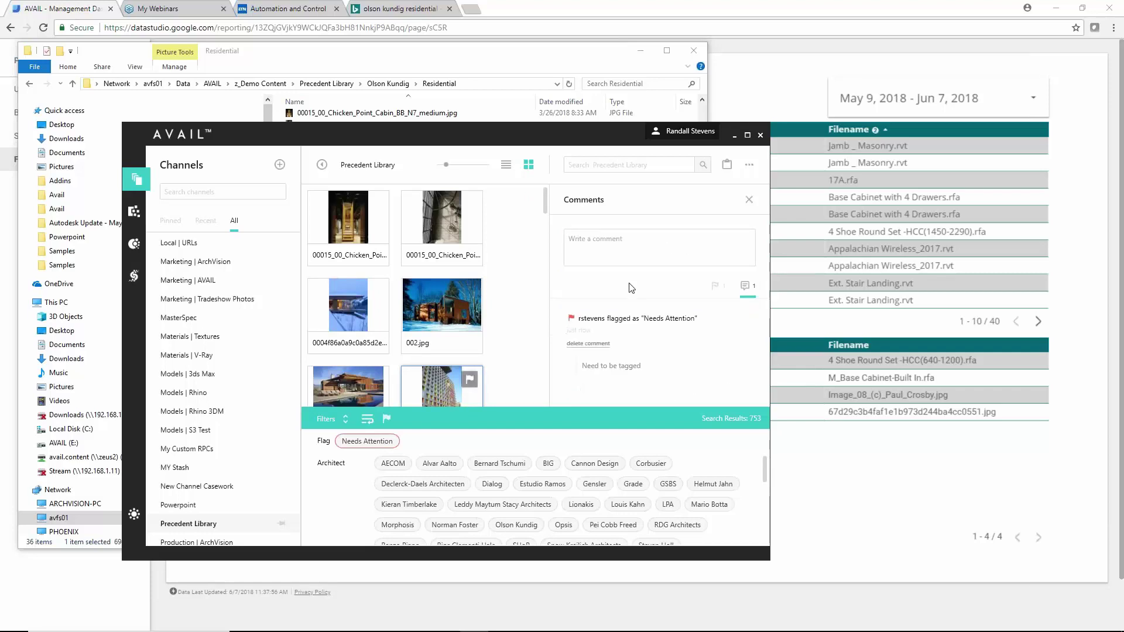
{"action": "left_click", "coordinate": [368, 441]}
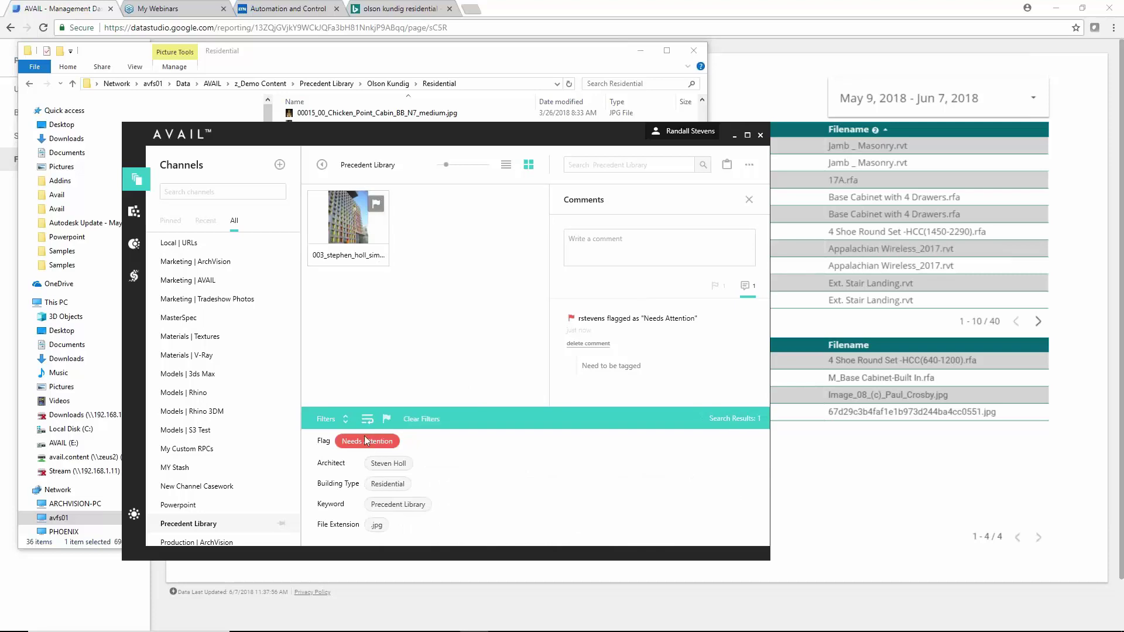
Remove the Stephen Holl image's Needs Attention flag and its comment, and turn off the Needs Attention filter
{"action": "left_click", "coordinate": [340, 252]}
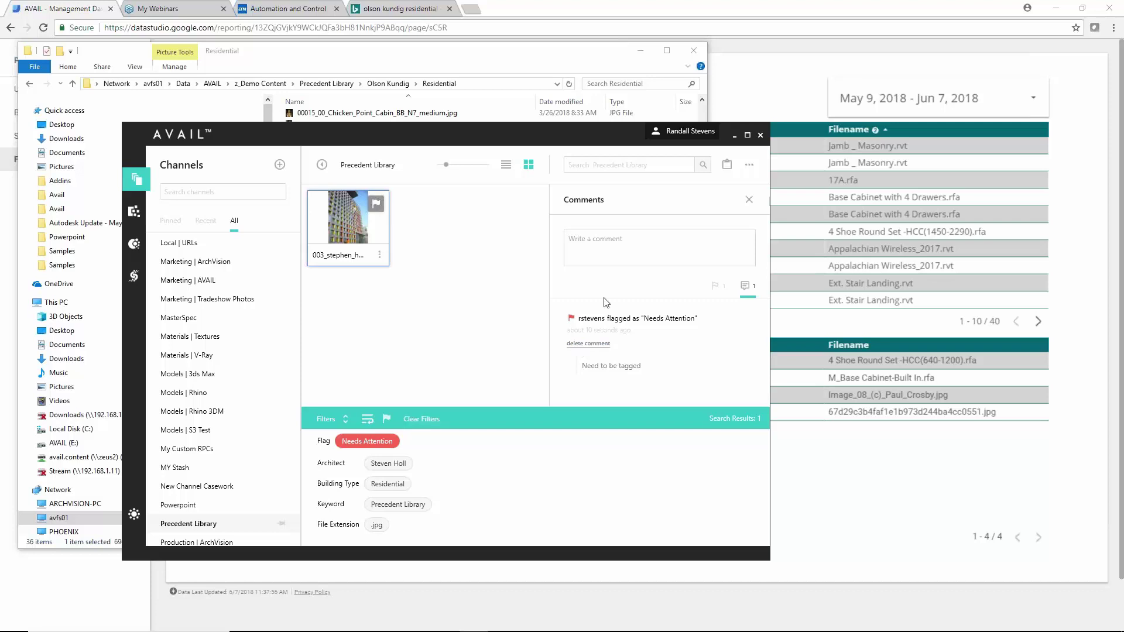
{"action": "left_click", "coordinate": [588, 344]}
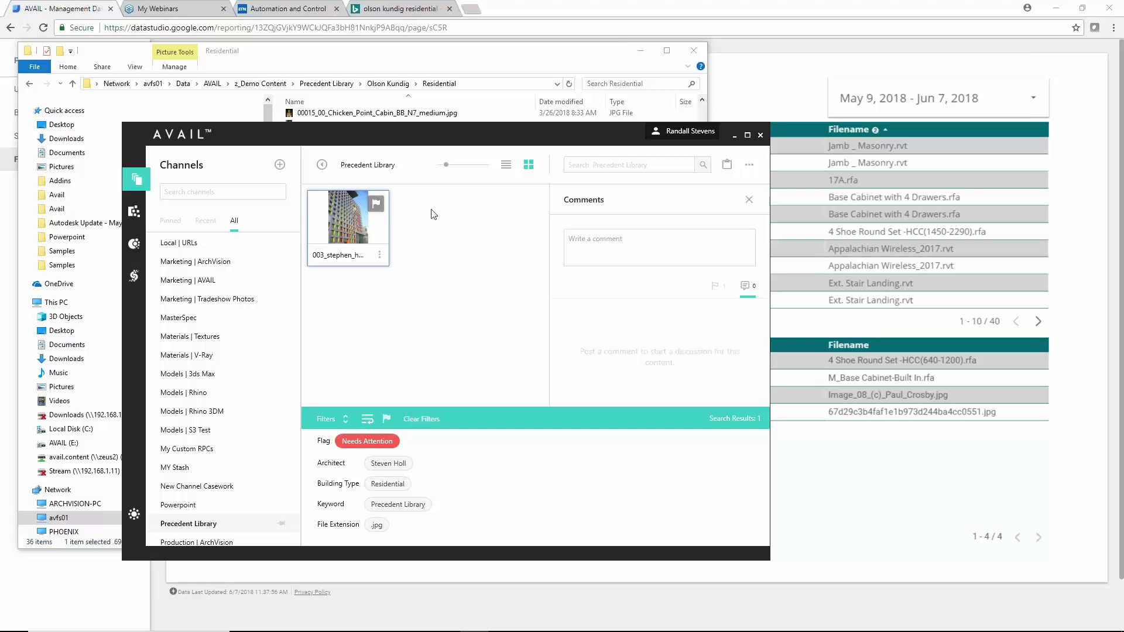
{"action": "left_click", "coordinate": [380, 226]}
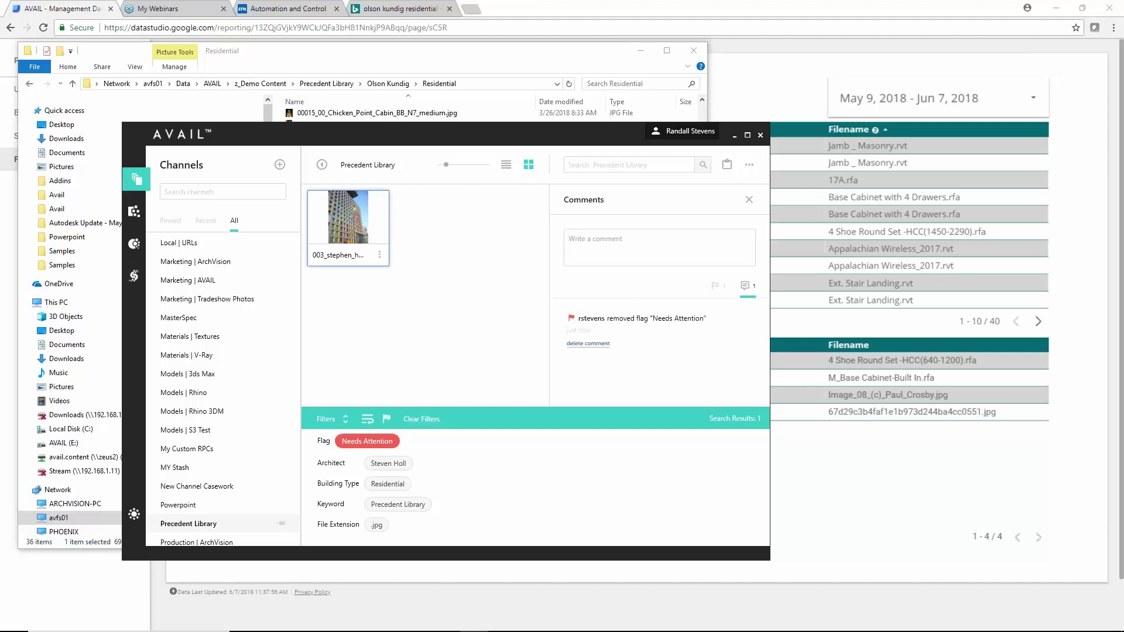
{"action": "left_click", "coordinate": [749, 200]}
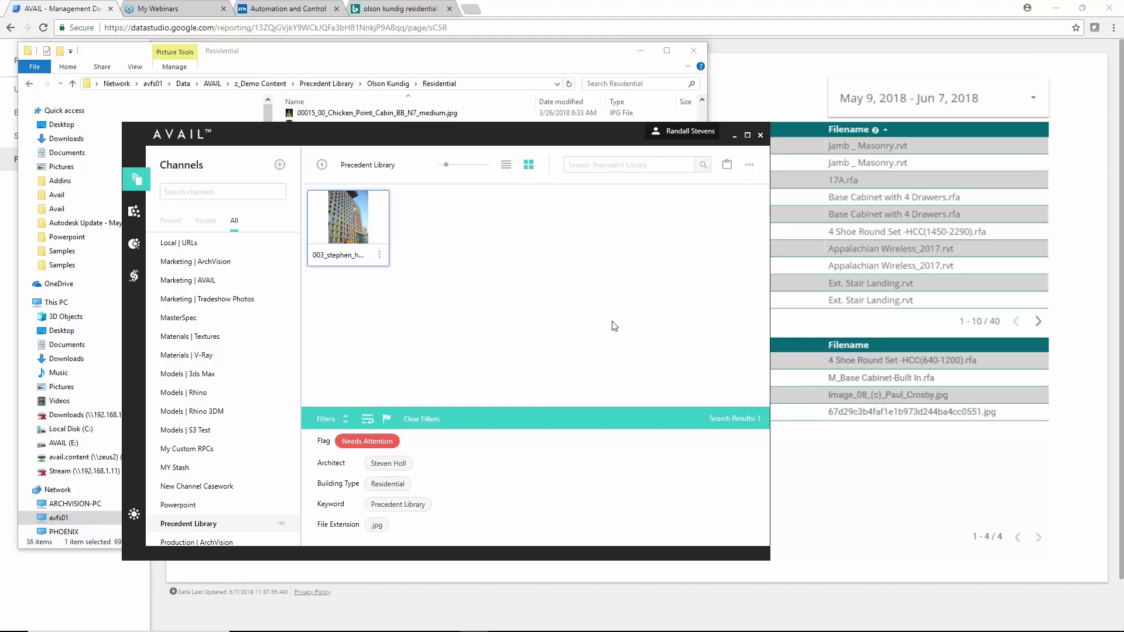
{"action": "left_click", "coordinate": [389, 441]}
Switch to the report in Chrome, review its BIM Manager Dashboard page, and return to AVAIL
{"action": "left_click", "coordinate": [831, 467]}
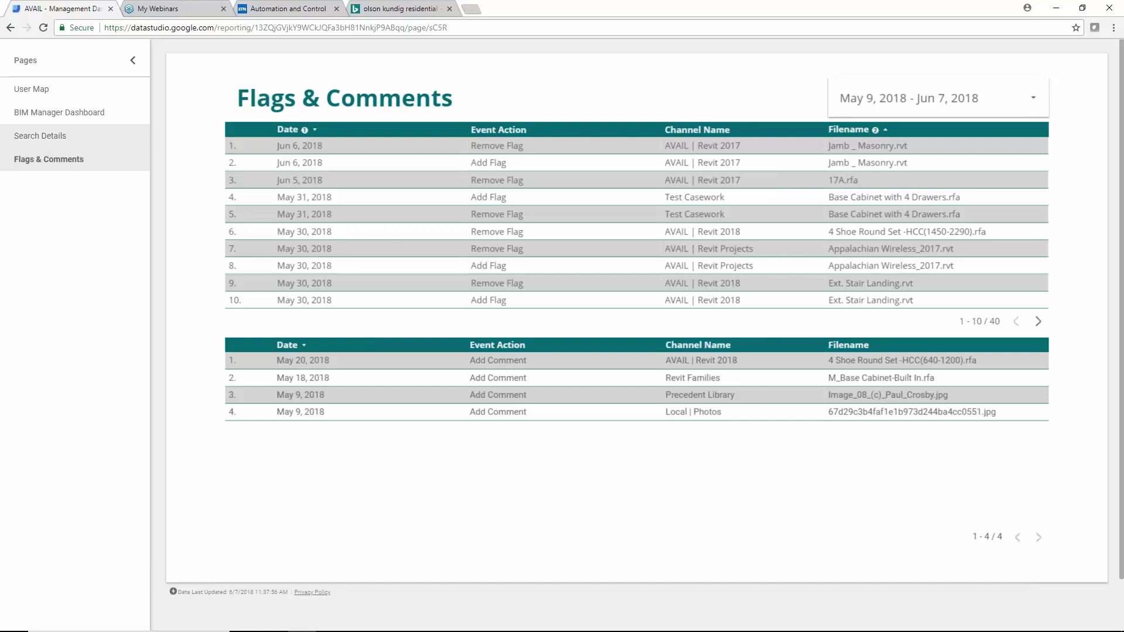
{"action": "left_click", "coordinate": [49, 113]}
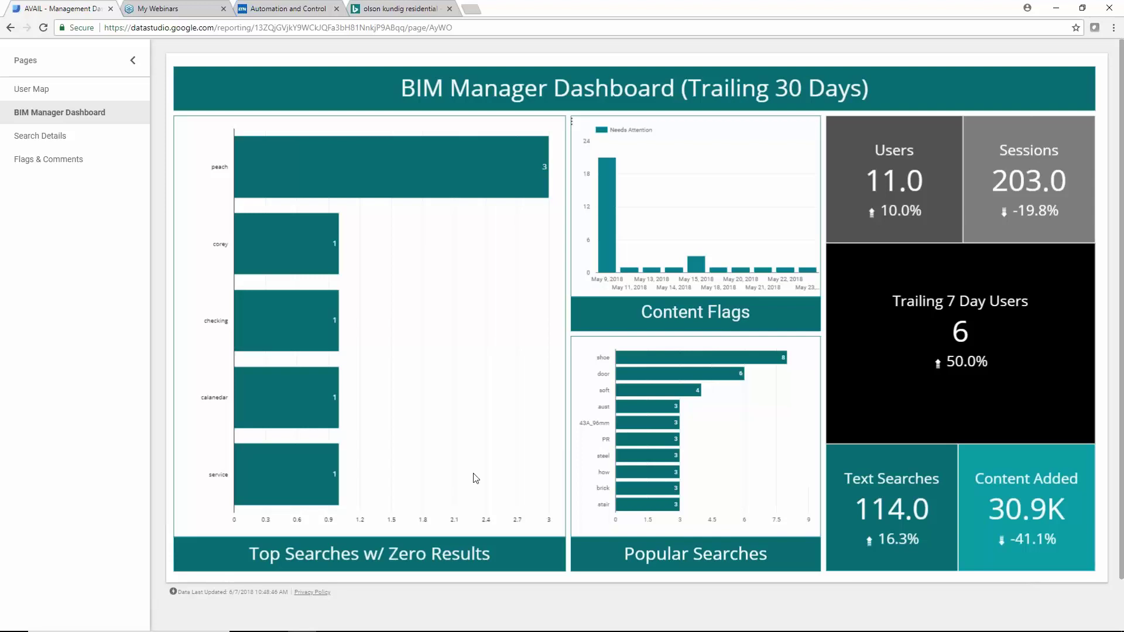
{"action": "left_click", "coordinate": [1060, 8]}
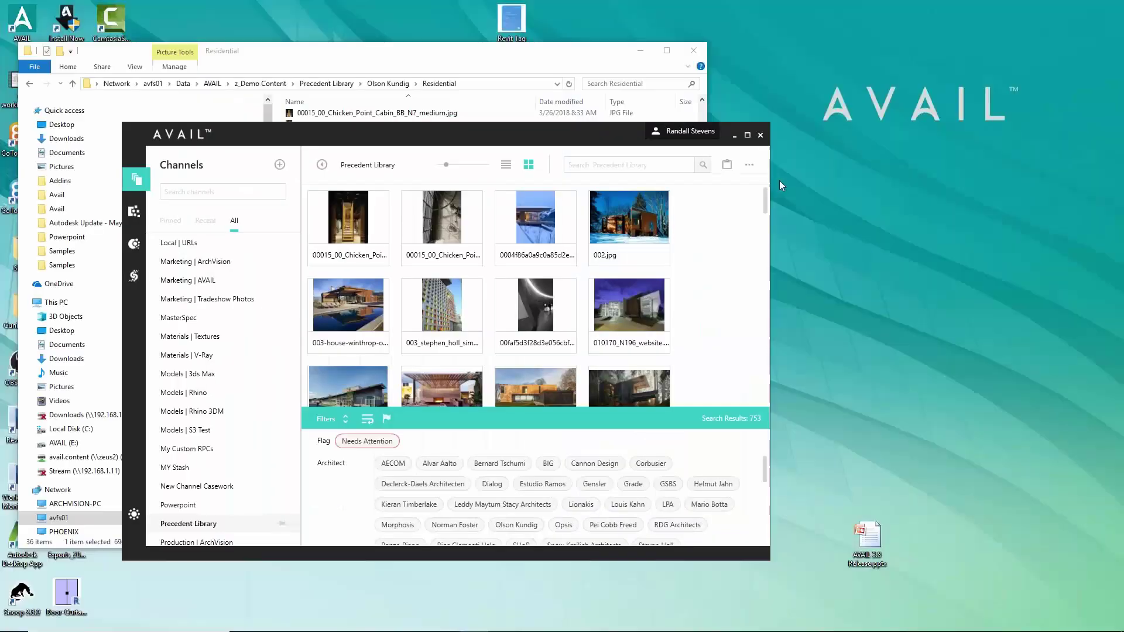
Close the AVAIL window and move the Residential folder window aside so the desktop icons are exposed
{"action": "left_click", "coordinate": [761, 135]}
{"action": "left_click_drag", "start_coordinate": [513, 59], "coordinate": [615, 49]}
{"action": "left_click_drag", "start_coordinate": [752, 52], "coordinate": [1057, 56]}
{"action": "left_click", "coordinate": [374, 305]}
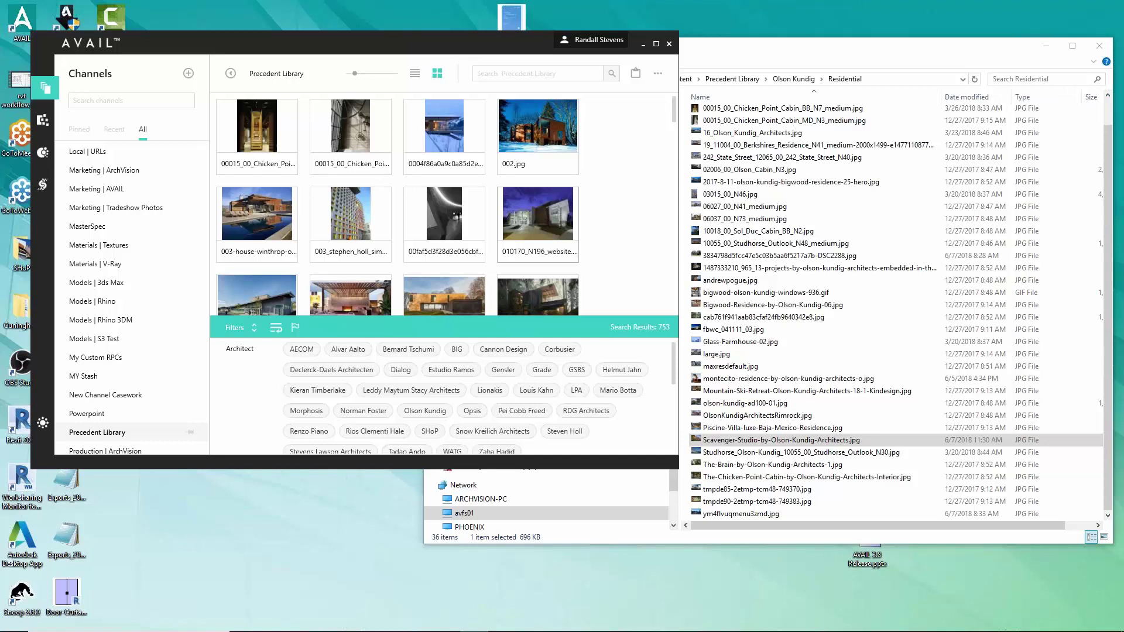
{"action": "left_click", "coordinate": [669, 44]}
Relaunch AVAIL from the AVAIL Login.bat file on the desktop and maximize its window
{"action": "left_click", "coordinate": [135, 305]}
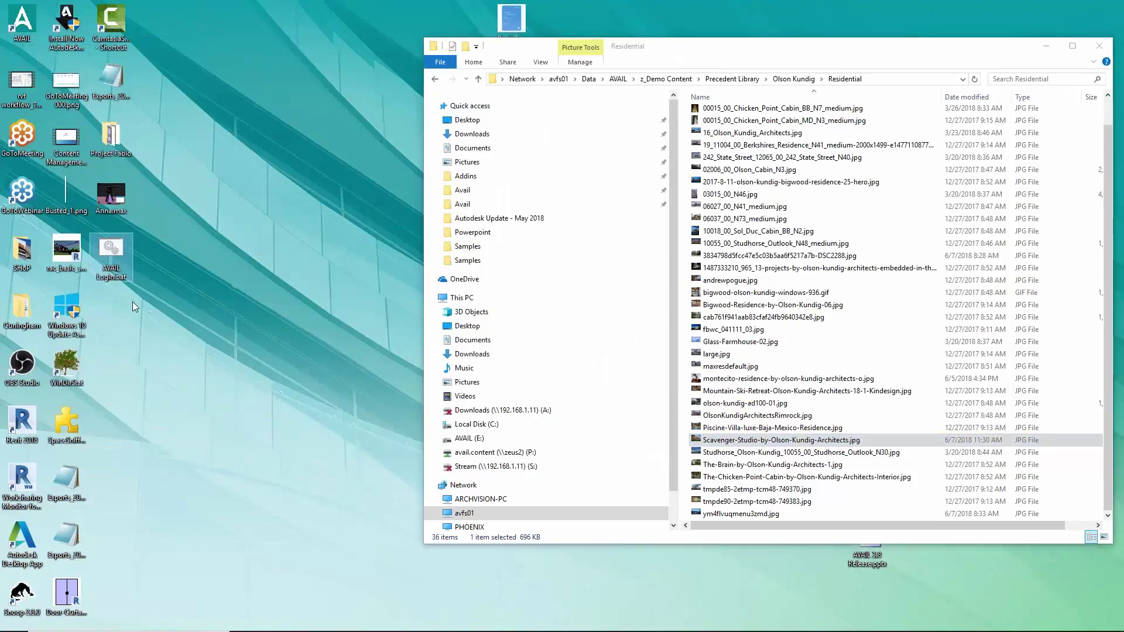
{"action": "double_click", "coordinate": [115, 248]}
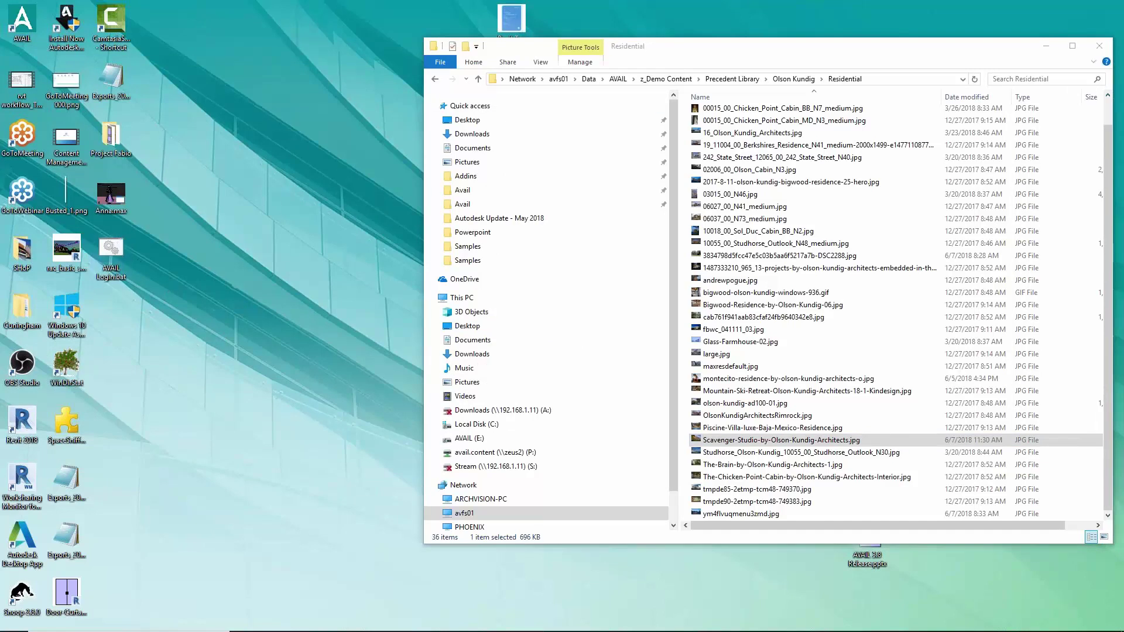
{"action": "mouse_move", "coordinate": [516, 628]}
{"action": "left_click", "coordinate": [473, 620]}
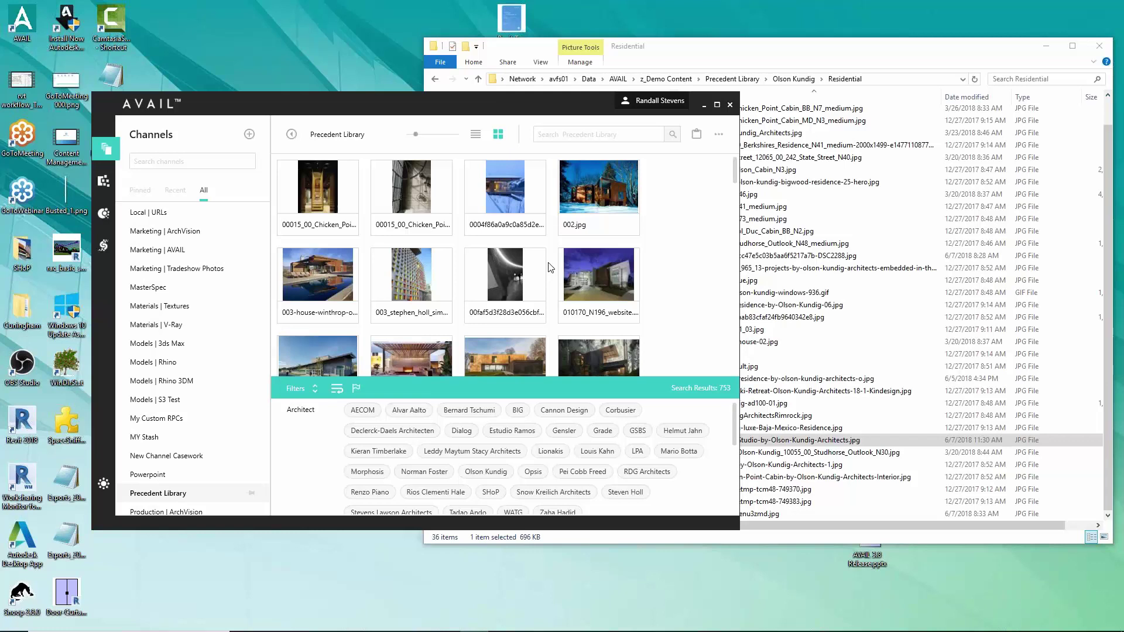
{"action": "left_click", "coordinate": [718, 109]}
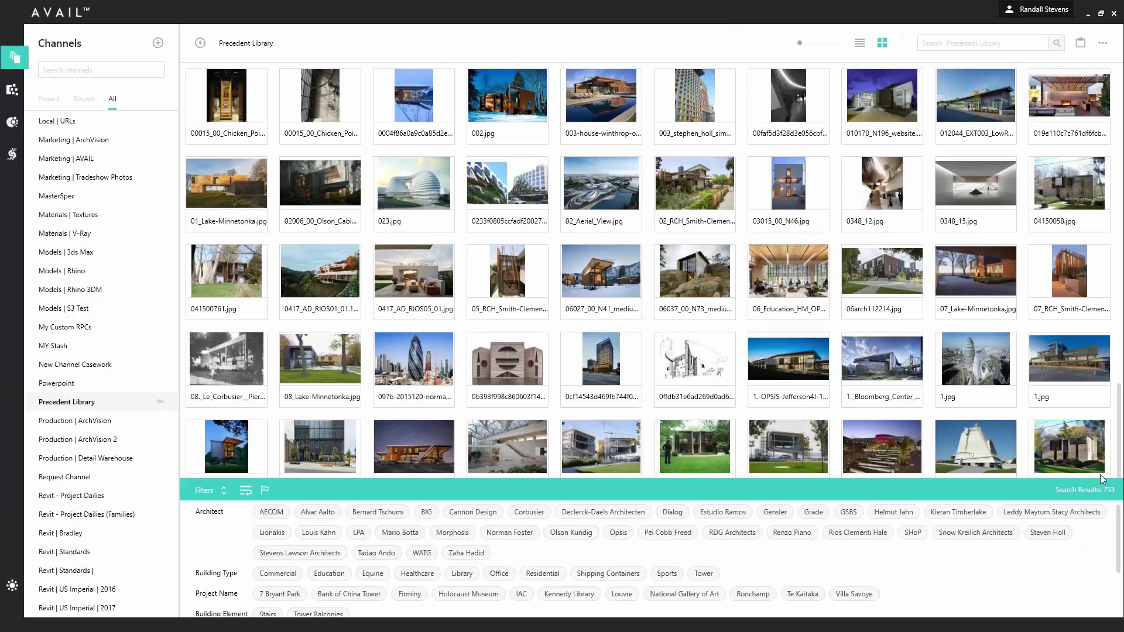
Browse down through the Precedent Library images and return to the start of the collection
{"action": "scroll", "coordinate": [765, 292], "scroll_direction": "down", "scroll_amount": 15}
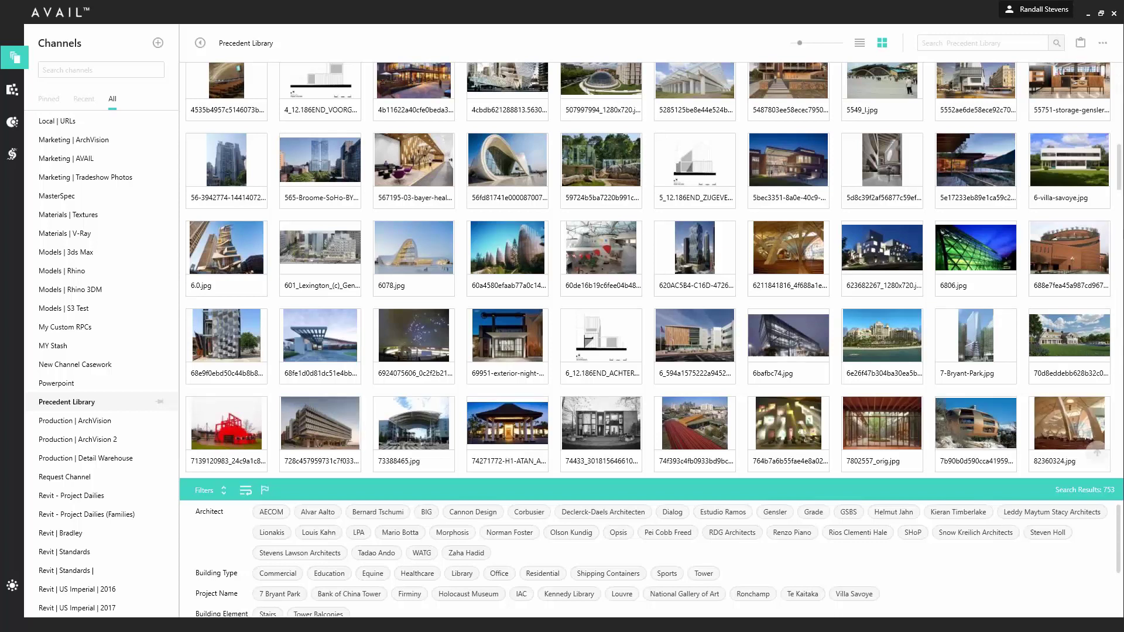
{"action": "scroll", "coordinate": [1123, 377], "scroll_direction": "down", "scroll_amount": 5}
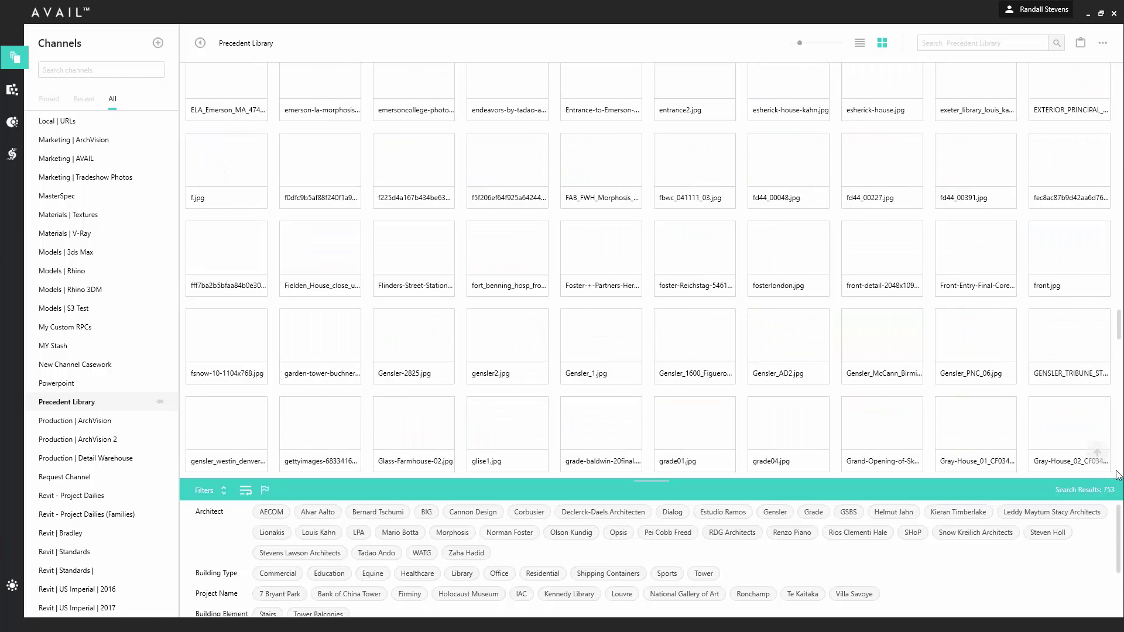
{"action": "scroll", "coordinate": [1121, 328], "scroll_direction": "down", "scroll_amount": 3}
{"action": "scroll", "coordinate": [1121, 410], "scroll_direction": "down", "scroll_amount": 10}
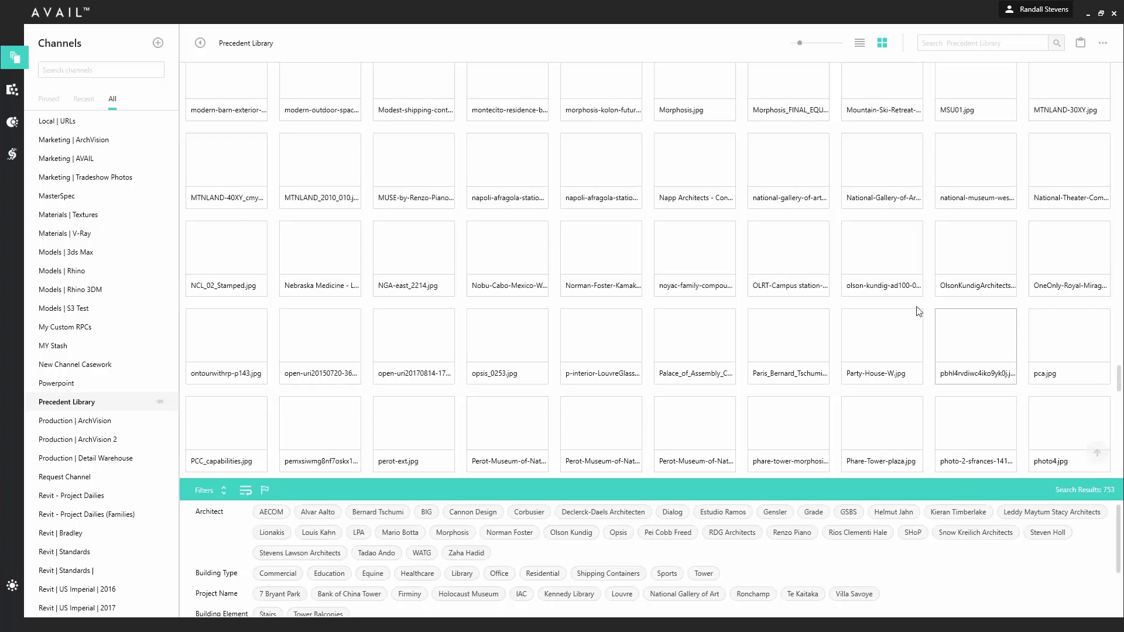
{"action": "scroll", "coordinate": [901, 263], "scroll_direction": "up", "scroll_amount": 5}
{"action": "scroll", "coordinate": [903, 230], "scroll_direction": "up", "scroll_amount": 1}
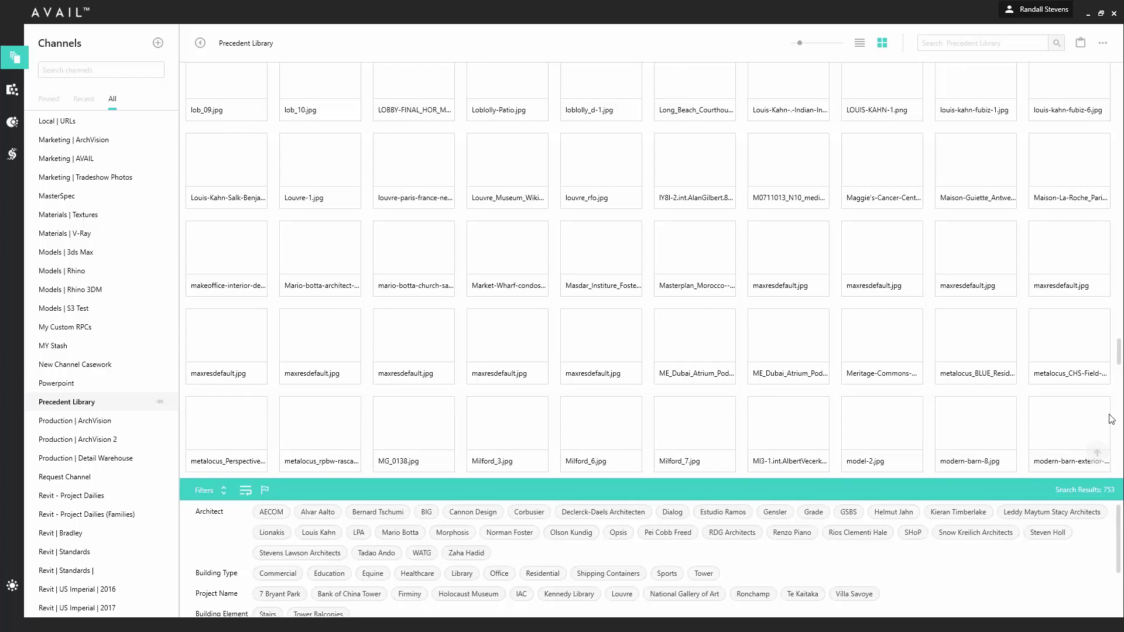
{"action": "left_click", "coordinate": [1098, 456]}
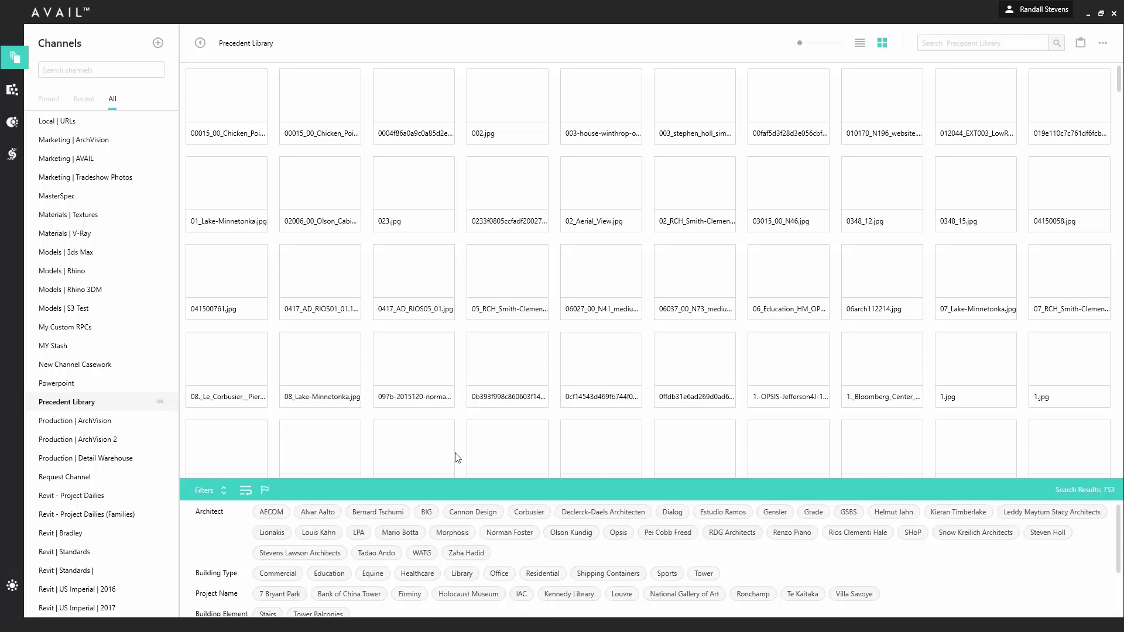
Filter the Precedent Library by the architect Cannon Design, clear the filter, and examine how the unfiltered thumbnails load
{"action": "left_click", "coordinate": [482, 511]}
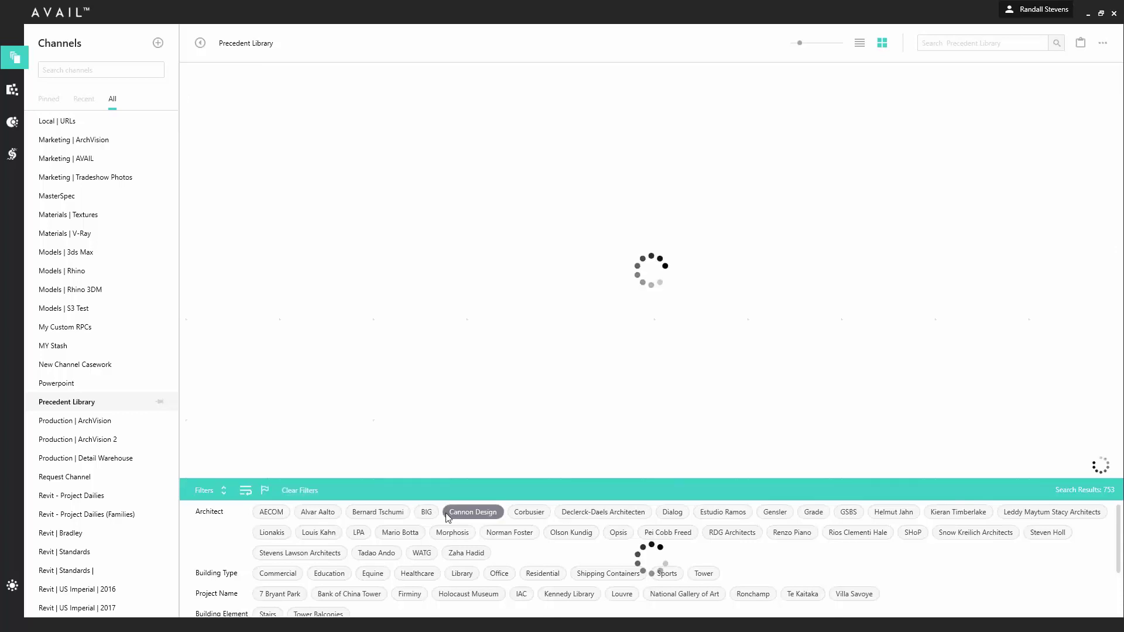
{"action": "left_click", "coordinate": [296, 513]}
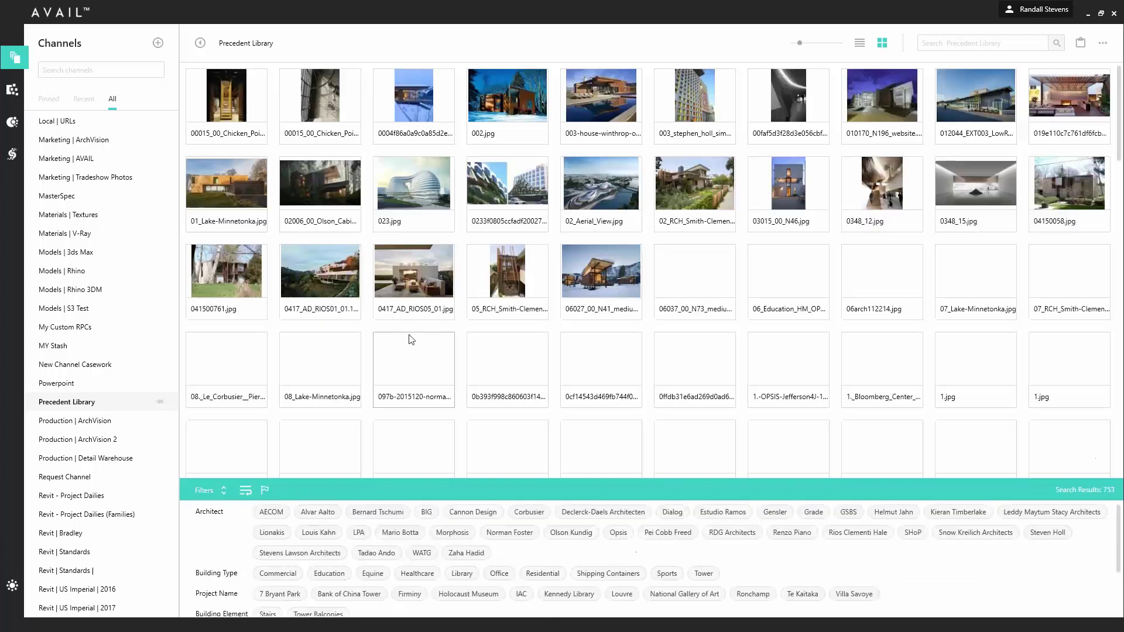
{"action": "scroll", "coordinate": [596, 273], "scroll_direction": "down", "scroll_amount": 5}
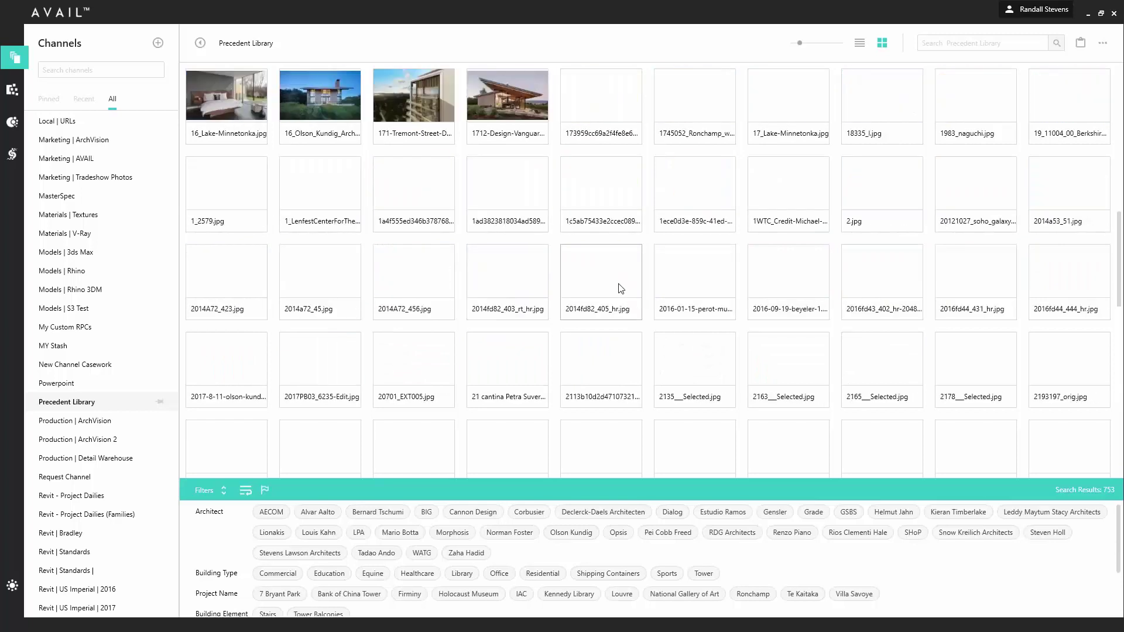
{"action": "scroll", "coordinate": [626, 263], "scroll_direction": "up", "scroll_amount": 1}
{"action": "scroll", "coordinate": [627, 263], "scroll_direction": "down", "scroll_amount": 3}
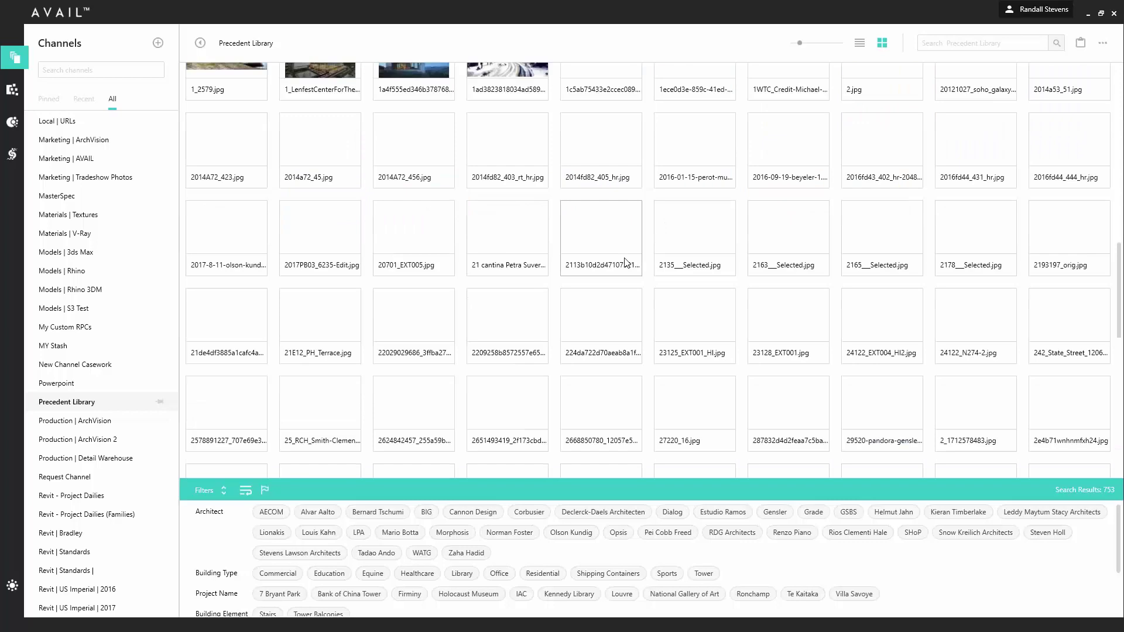
{"action": "scroll", "coordinate": [626, 263], "scroll_direction": "down", "scroll_amount": 1}
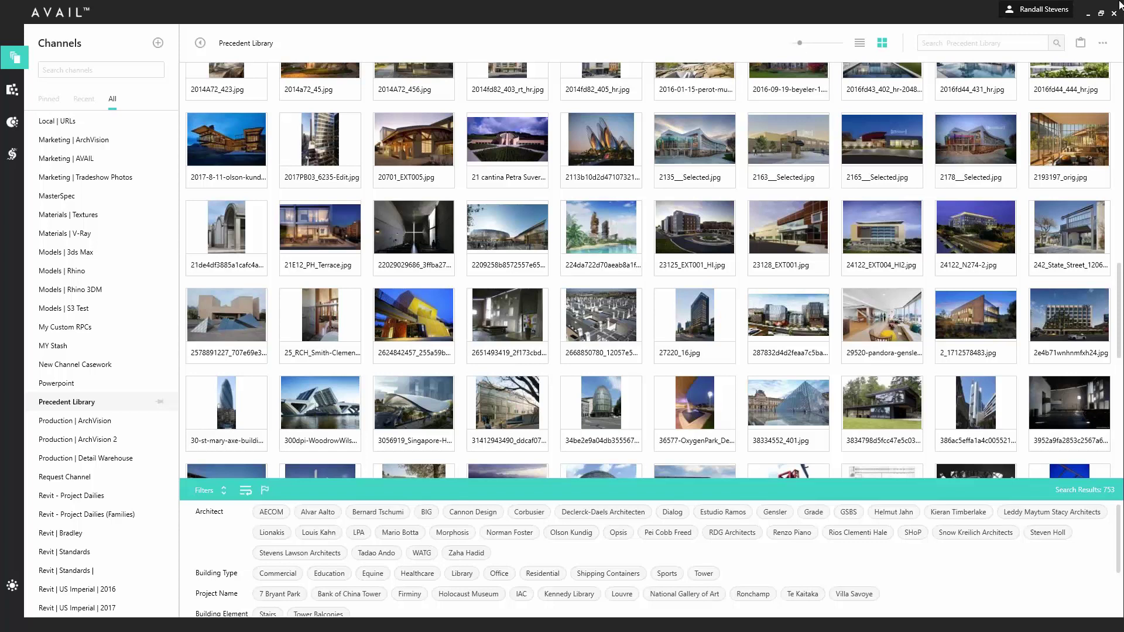
Minimize the AVAIL window to return to the desktop
{"action": "left_click", "coordinate": [1091, 14]}
{"action": "left_click", "coordinate": [371, 336]}
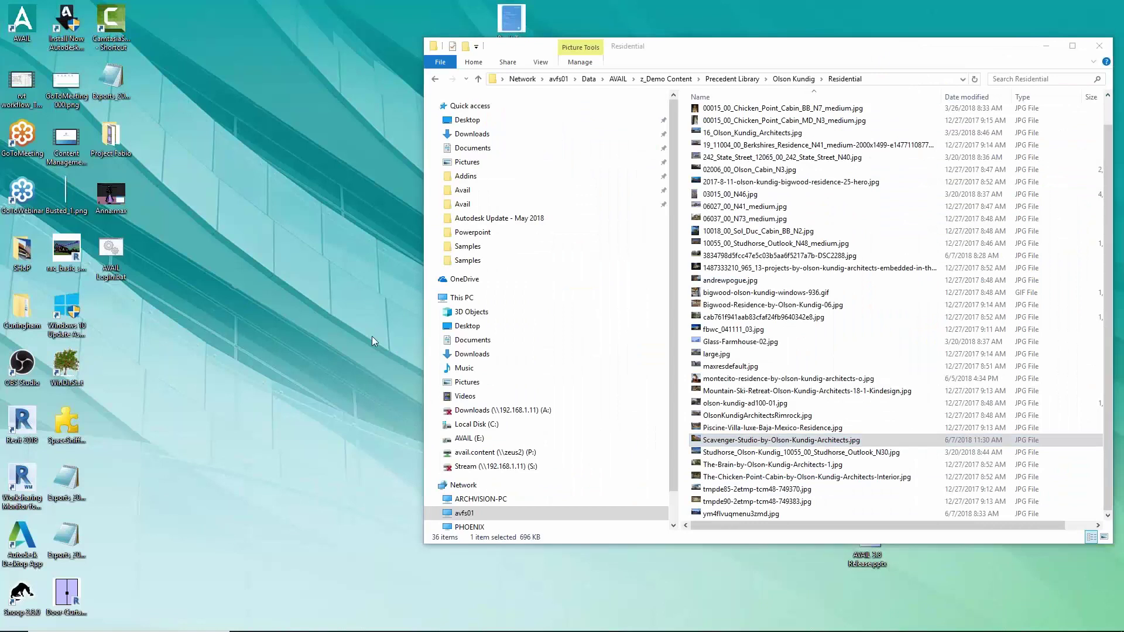